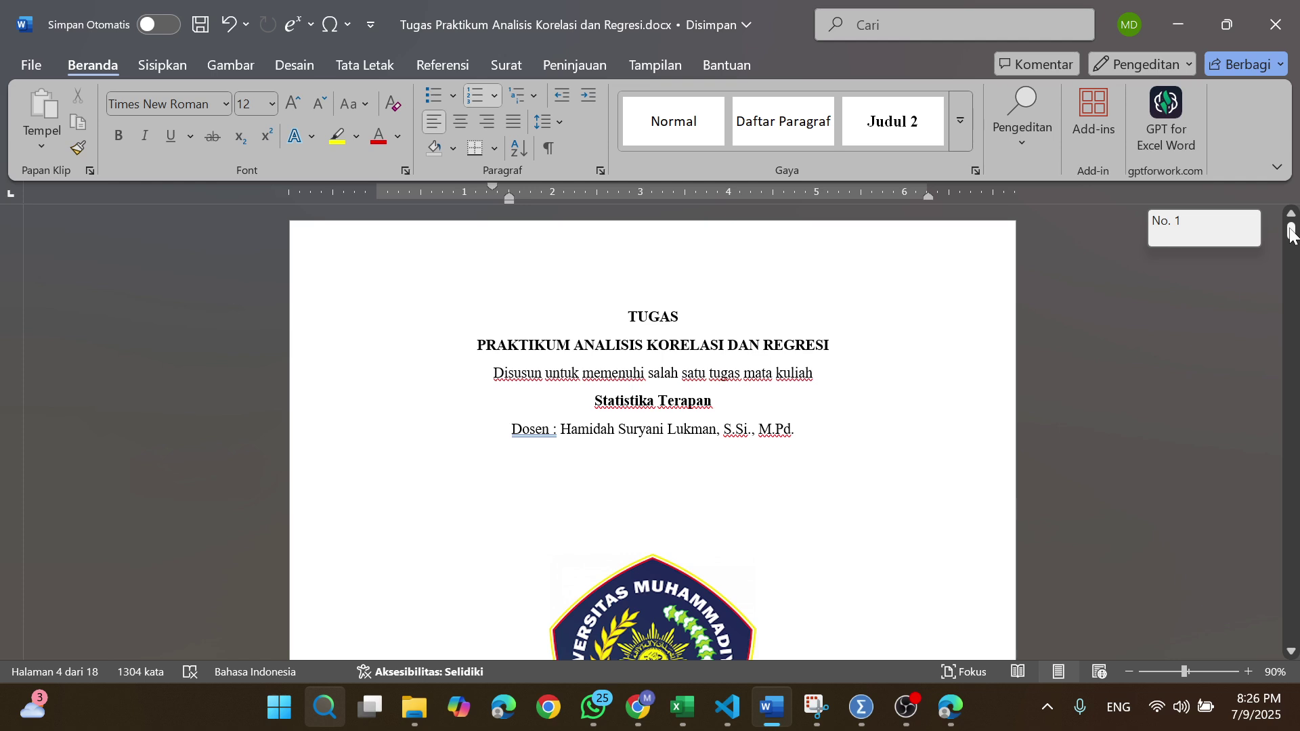
Read question 1 on simple linear correlation and regression, including its data table, sub-questions a and b, and the start of the worked table
drag(1290, 234, 1293, 253)
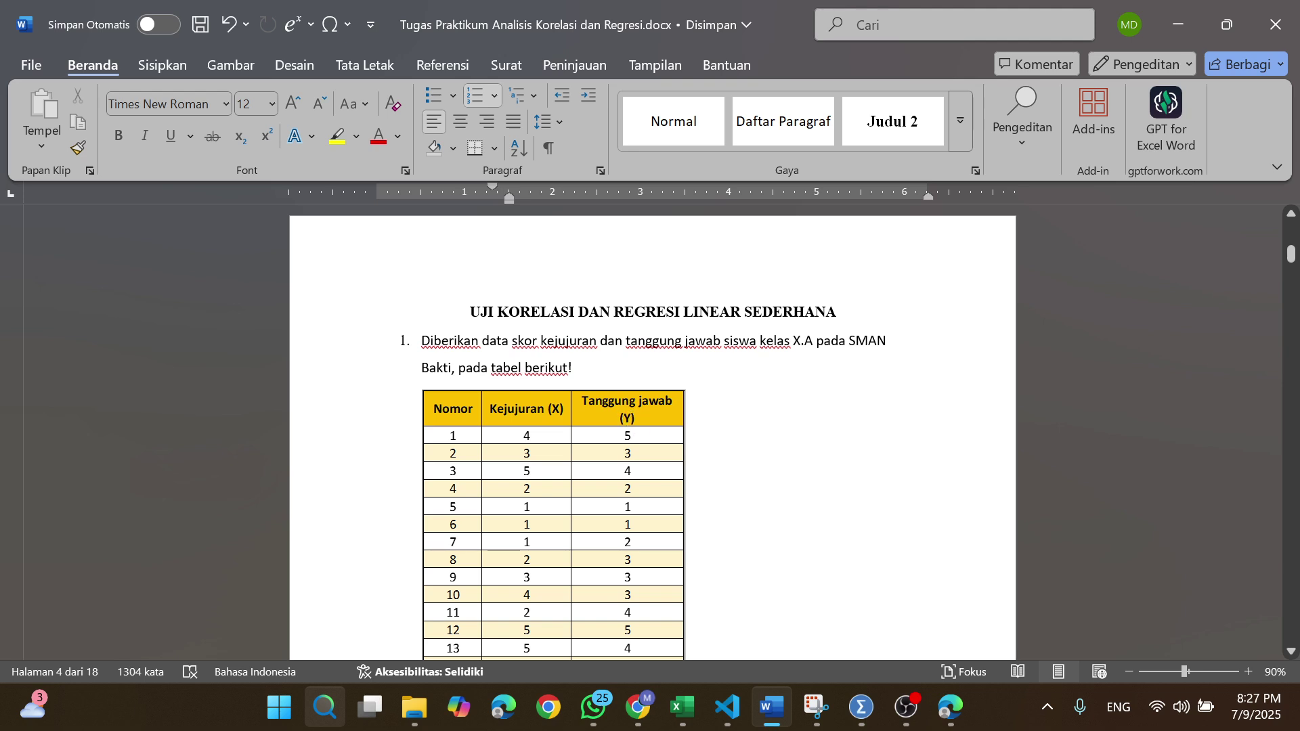
drag(1292, 255, 1293, 263)
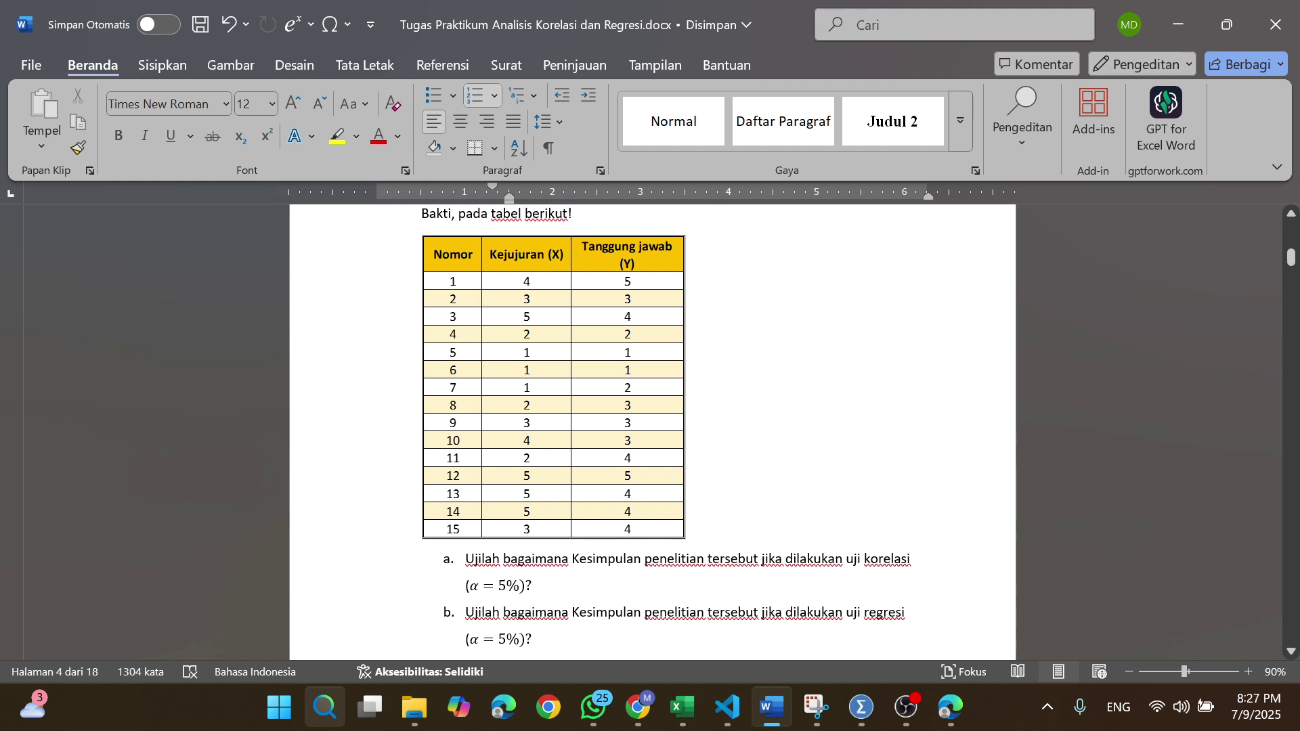
drag(465, 558, 534, 587)
click(1189, 429)
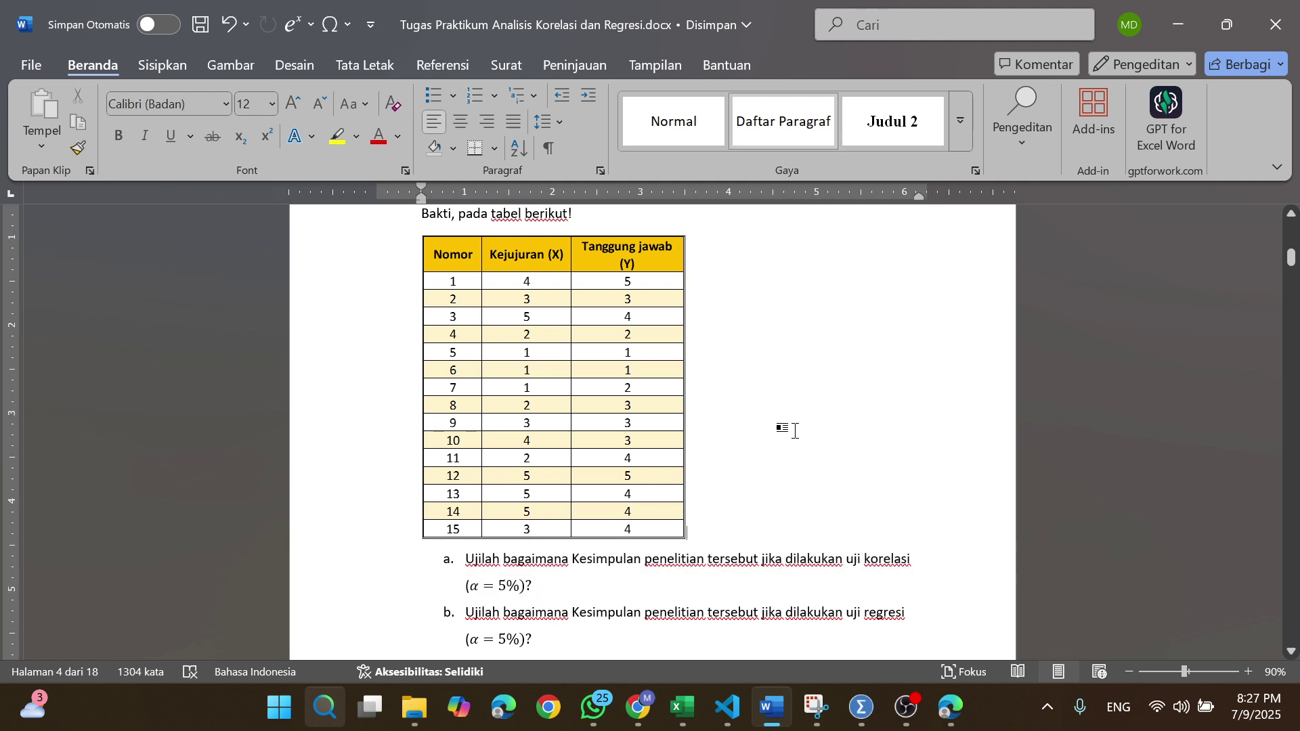
drag(1291, 255, 1295, 272)
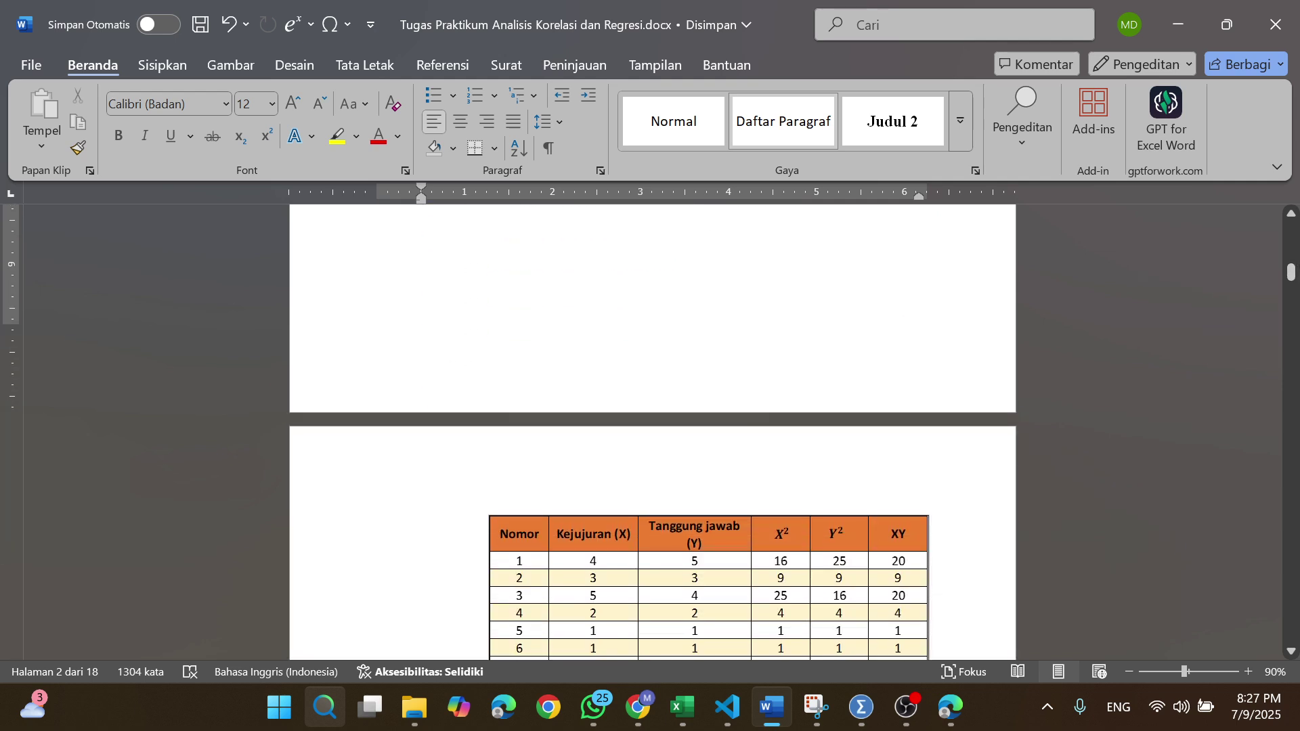
Switch to the Excel correlation workbook and fill the X² column, E4 to E18, with the squared Kejujuran scores using =C4^2
mouse_move(682, 706)
click(723, 584)
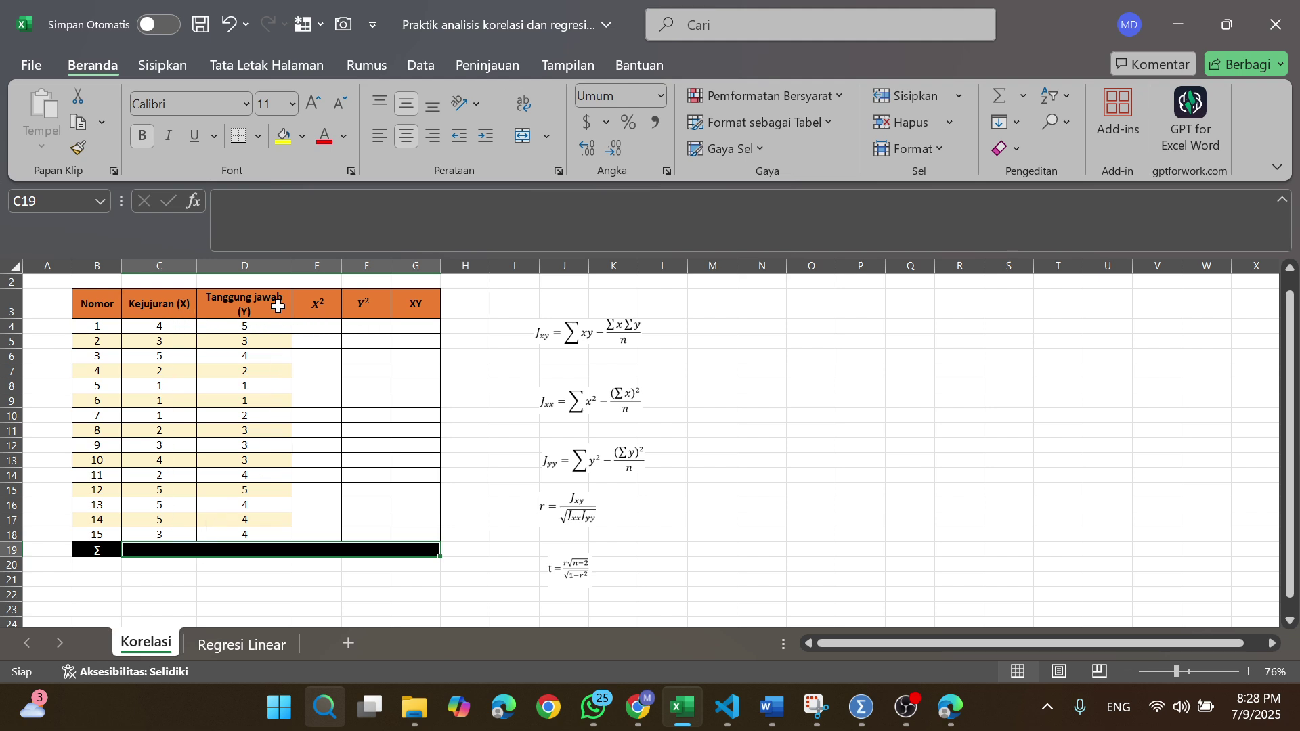
click(318, 324)
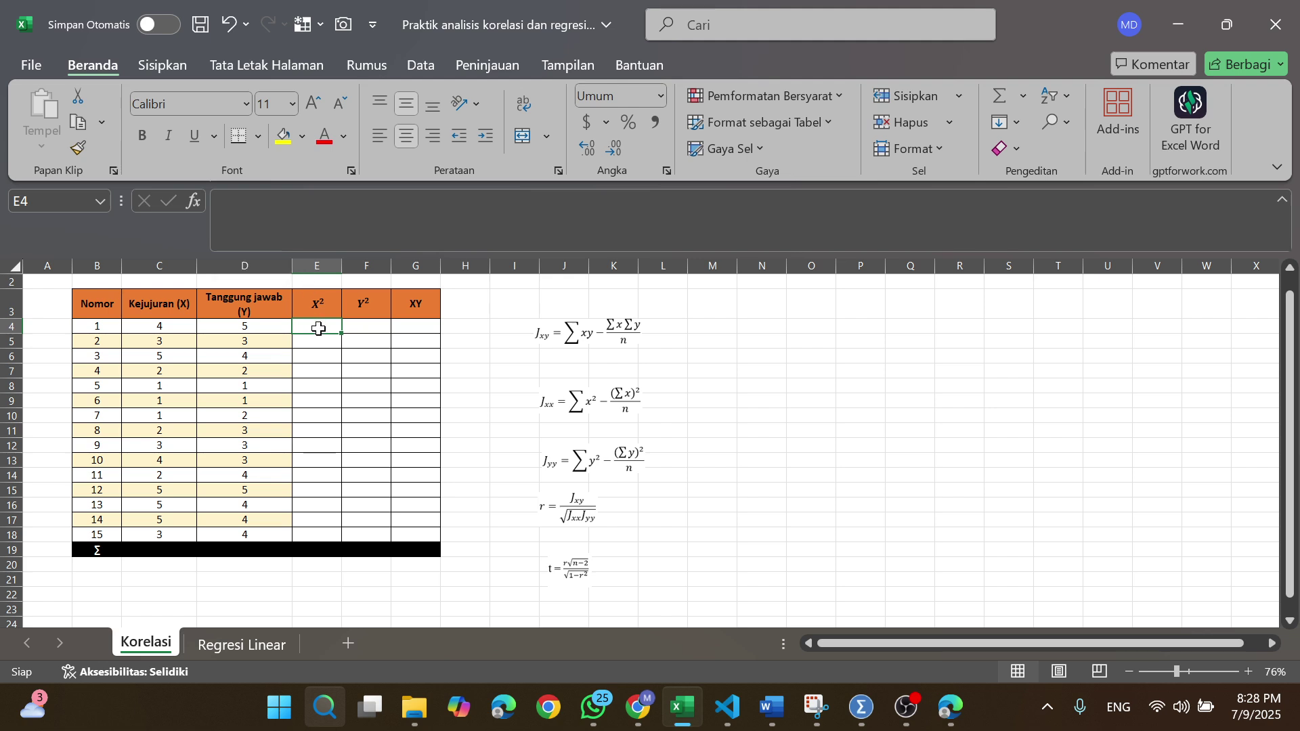
text(=)
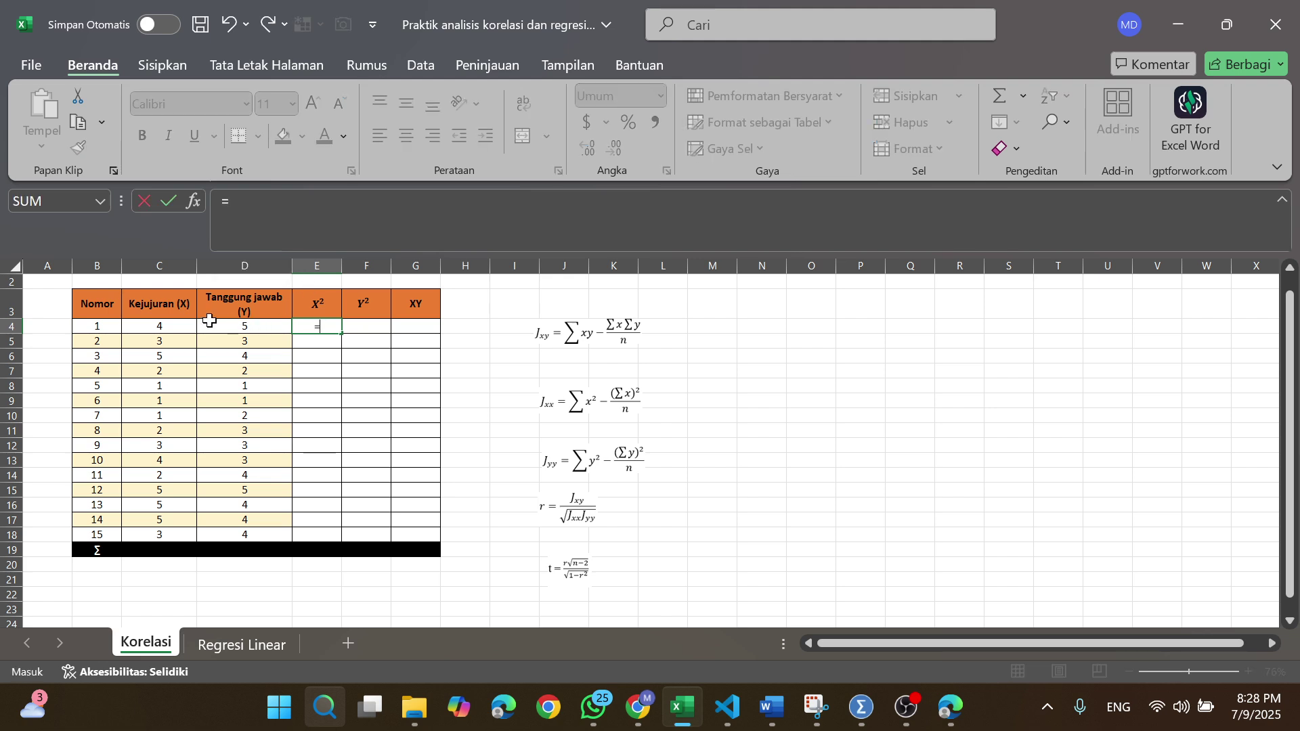
click(176, 325)
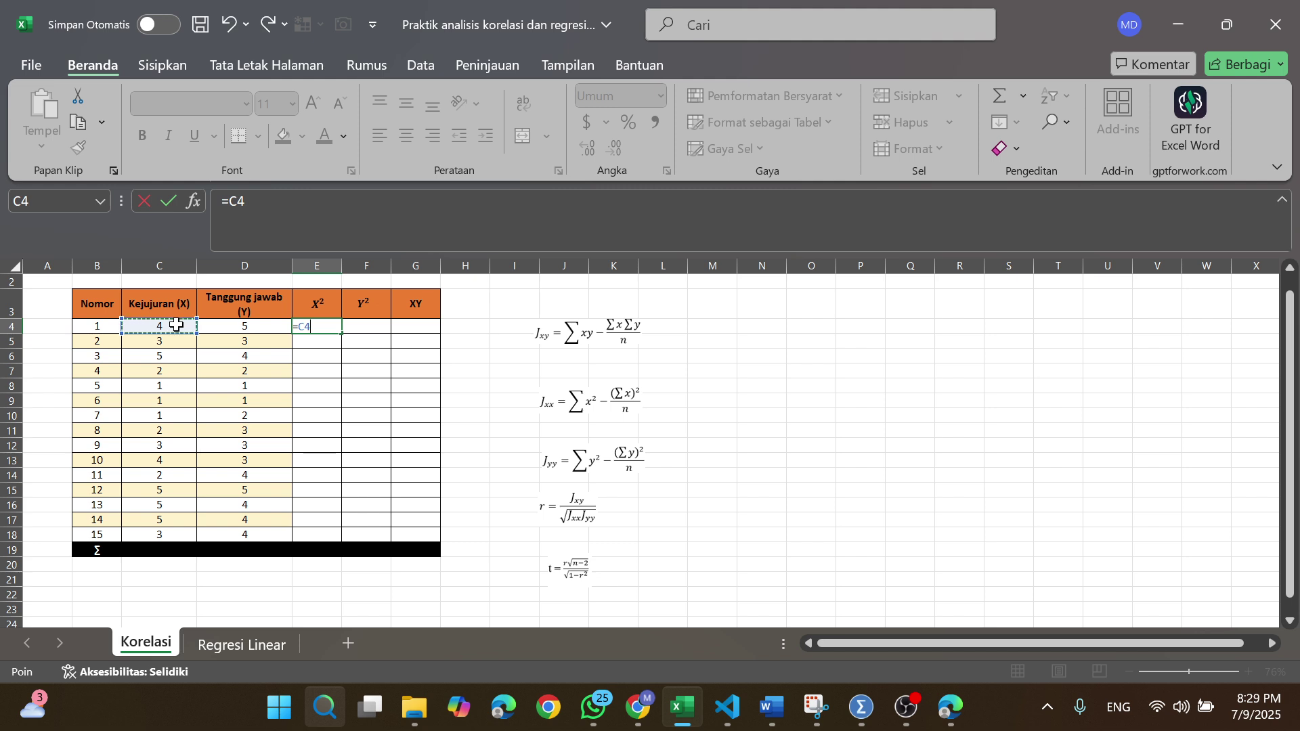
text(^2)
key(Return)
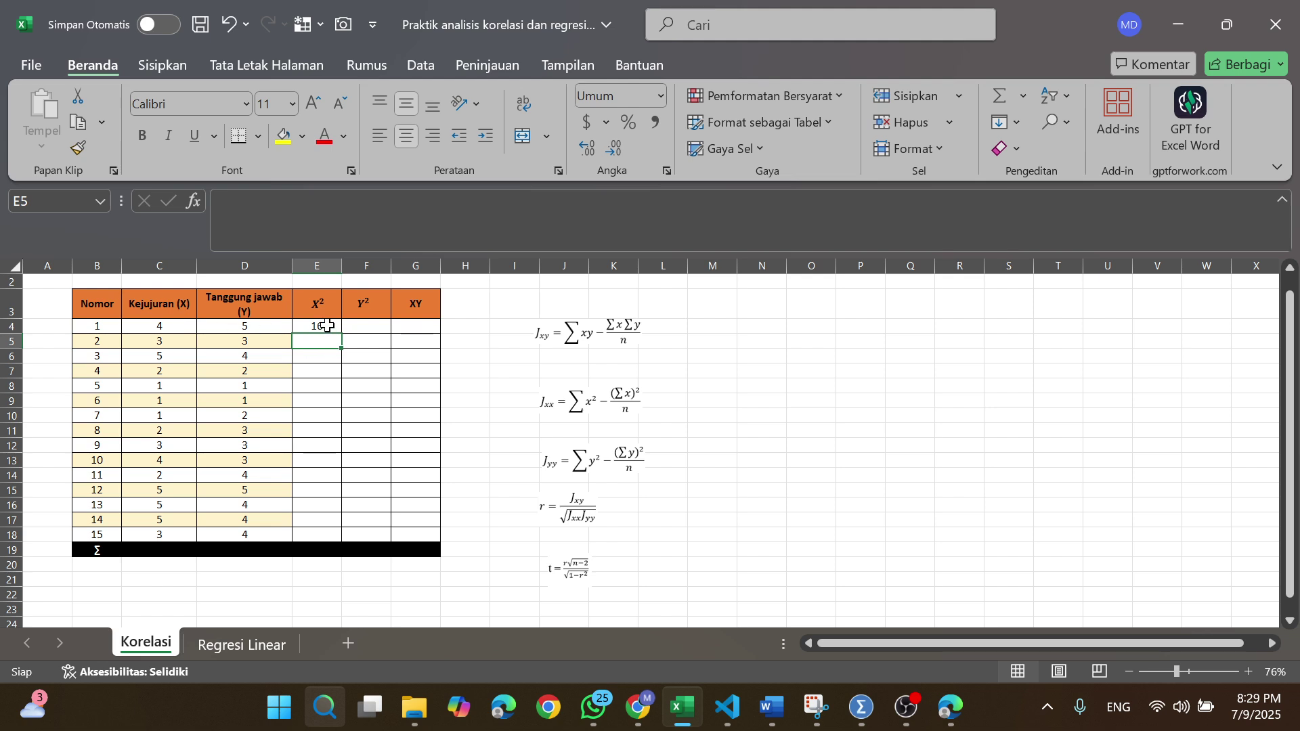
click(327, 326)
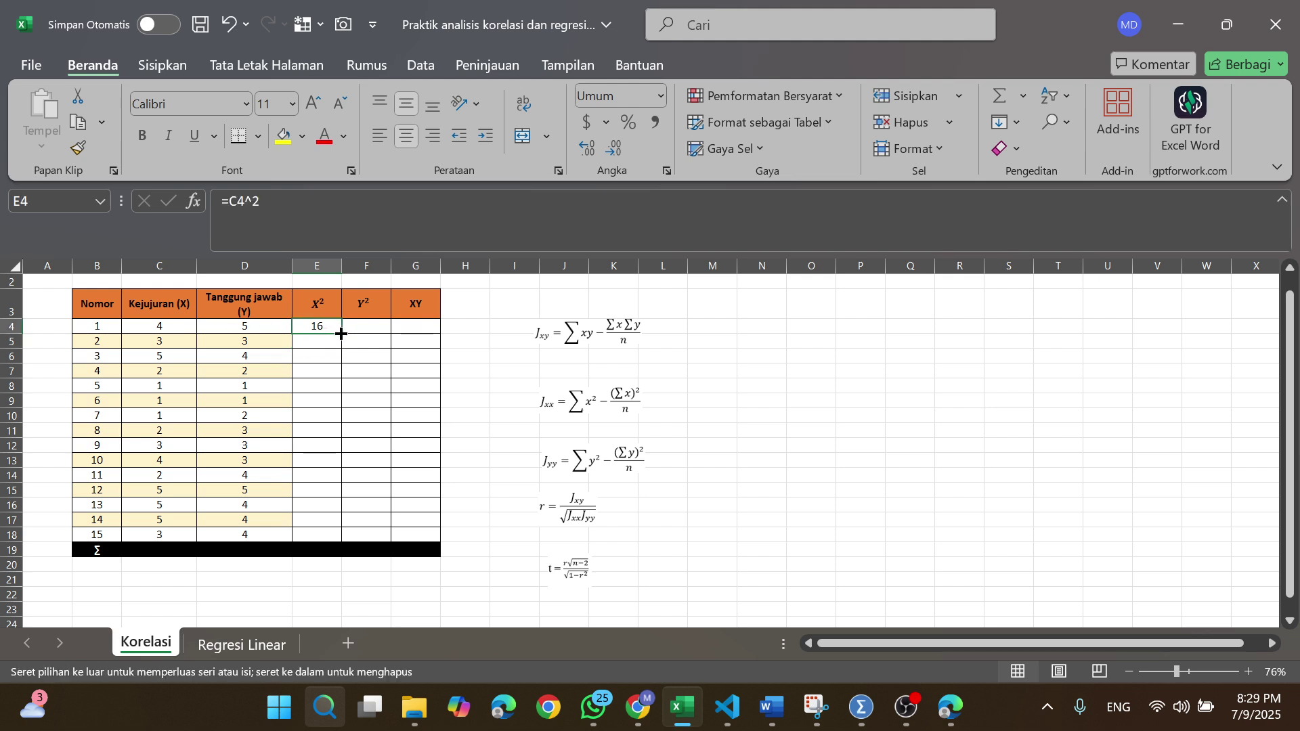
drag(341, 333, 334, 534)
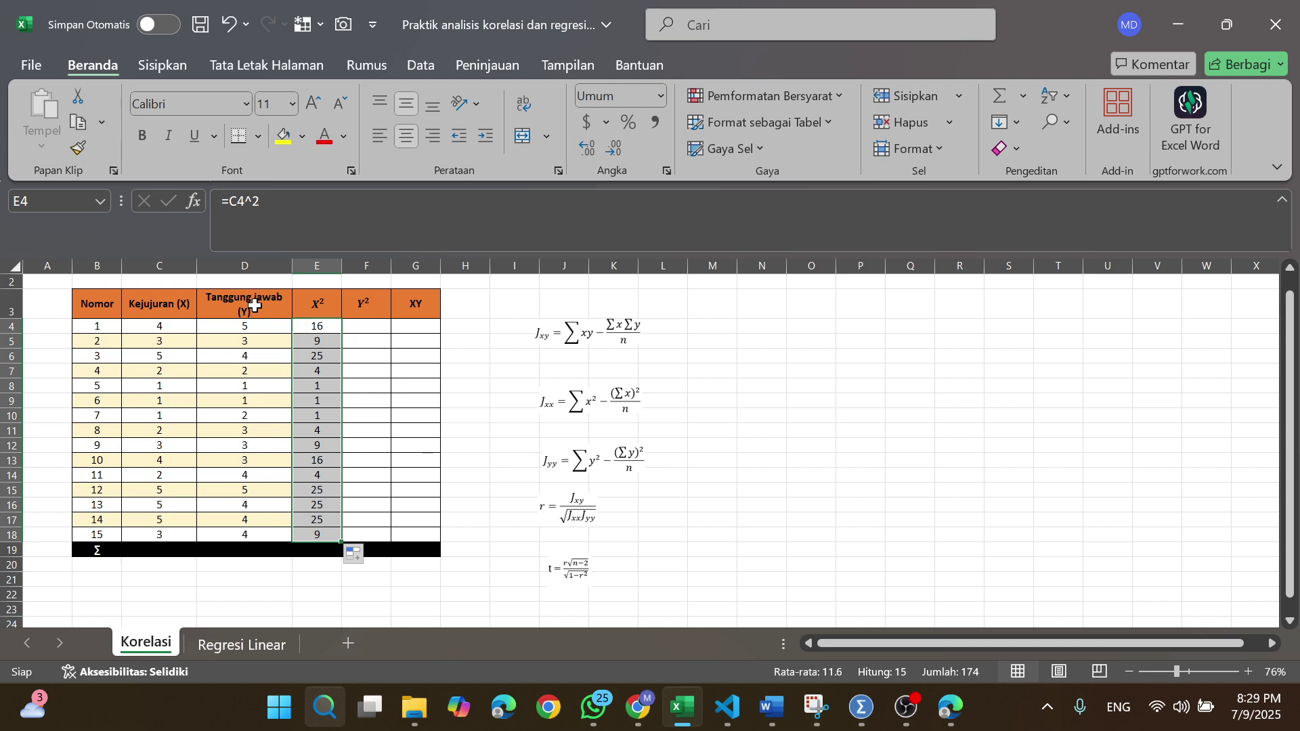
Fill the Y² column, F4 to F18, with the squared Tanggung jawab scores using =D4^2
click(373, 328)
text(=)
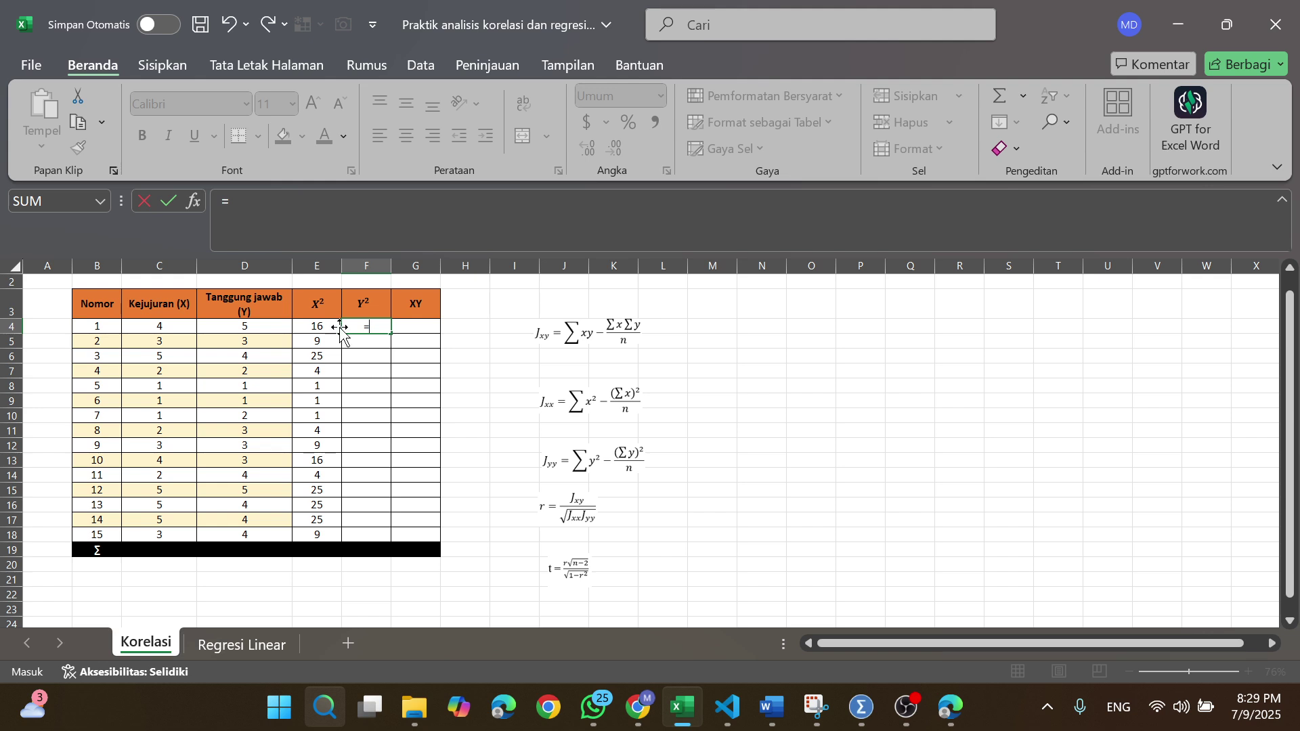
click(274, 327)
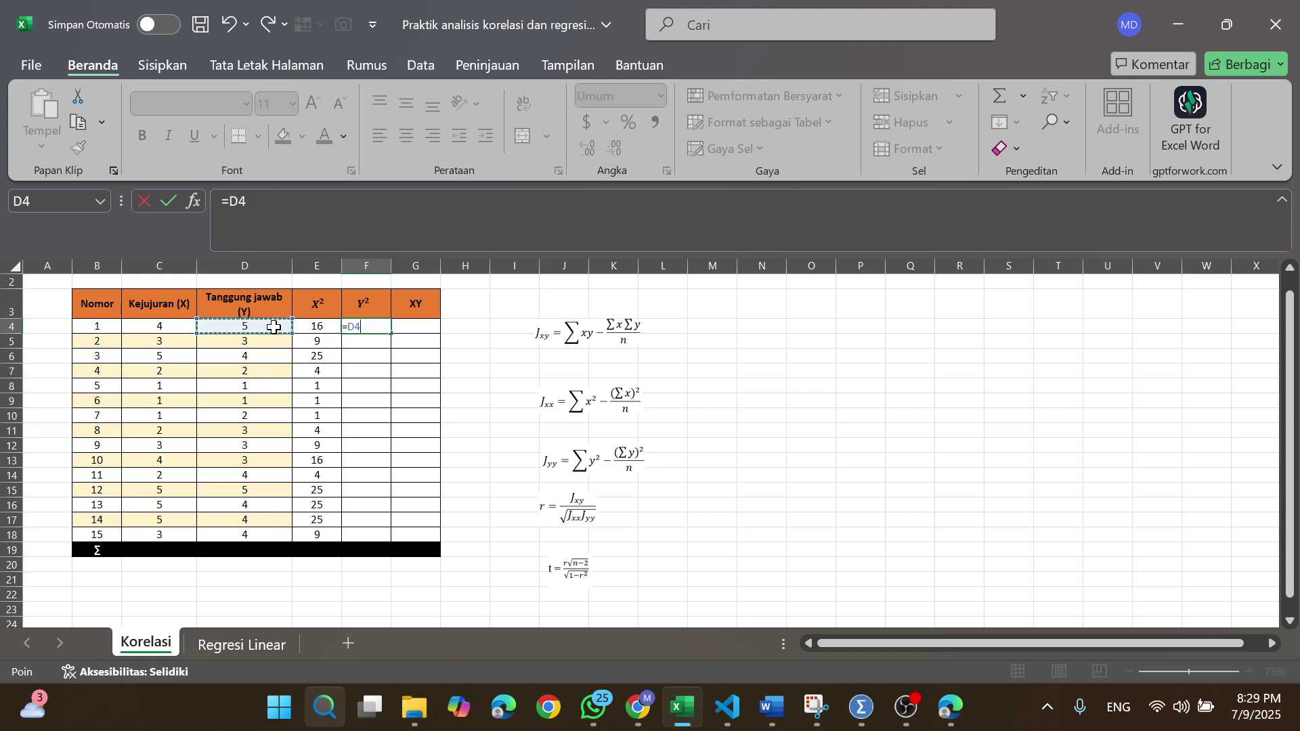
text(^2)
key(Return)
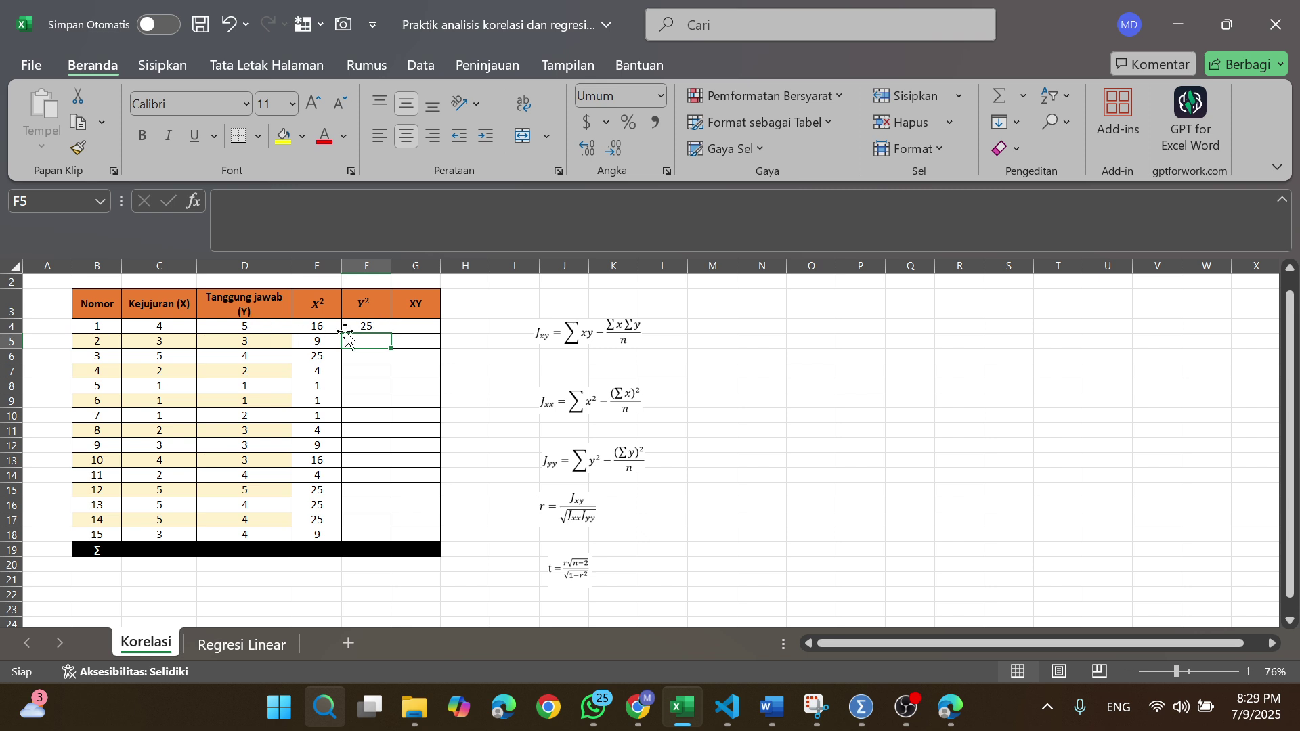
click(381, 325)
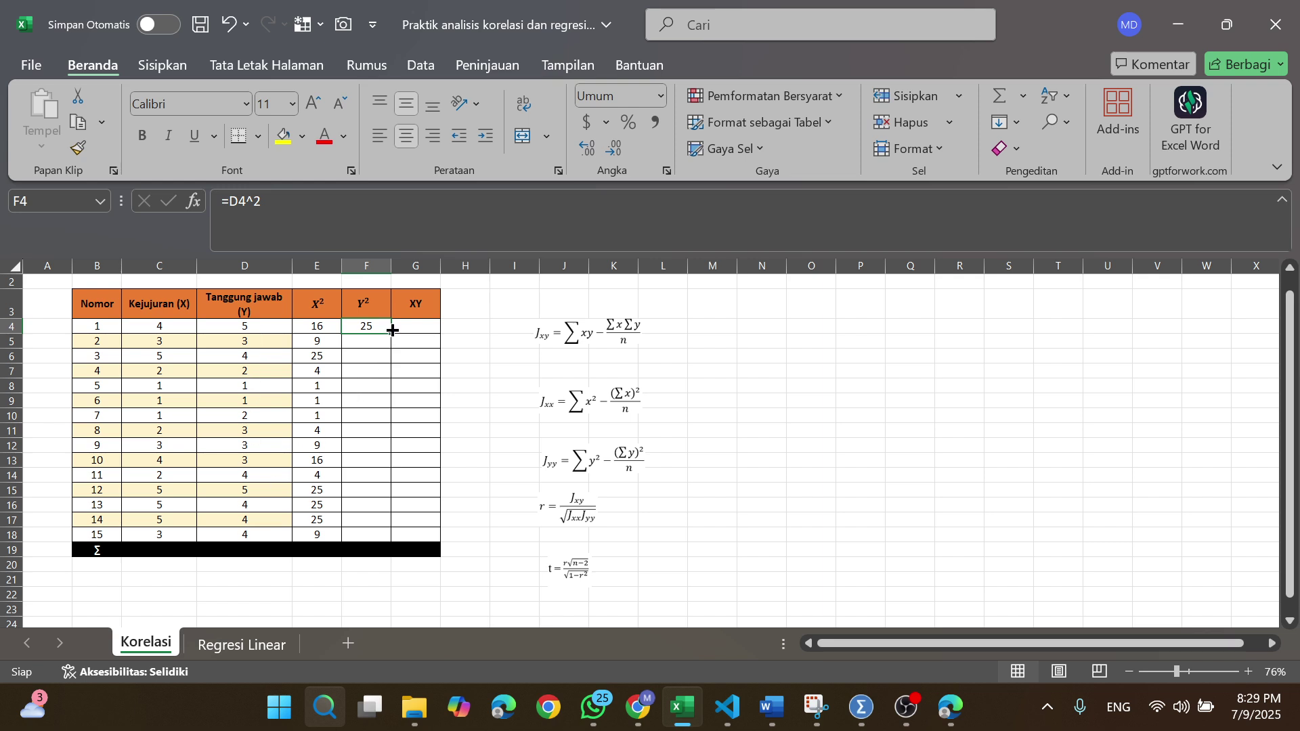
drag(392, 329, 383, 541)
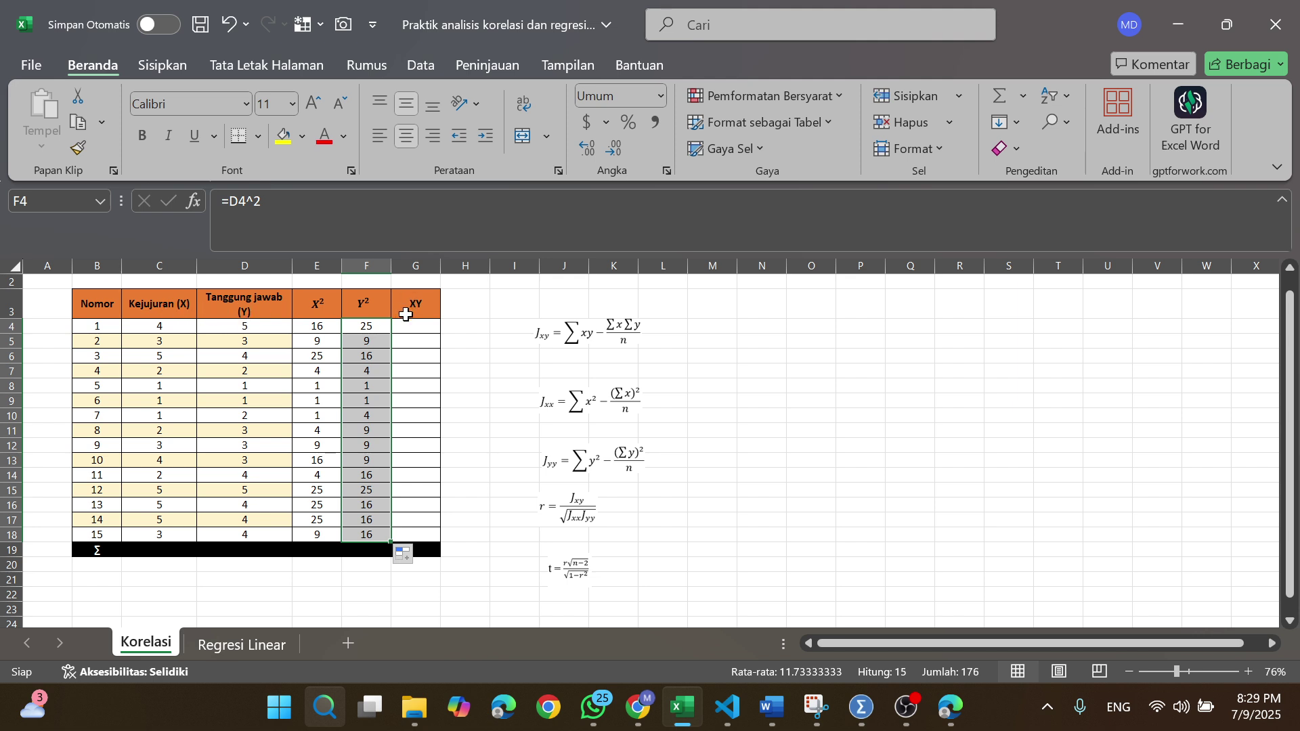
Fill the XY column, G4 to G18, with the products of both scores using =C4*D4
click(414, 324)
text(=)
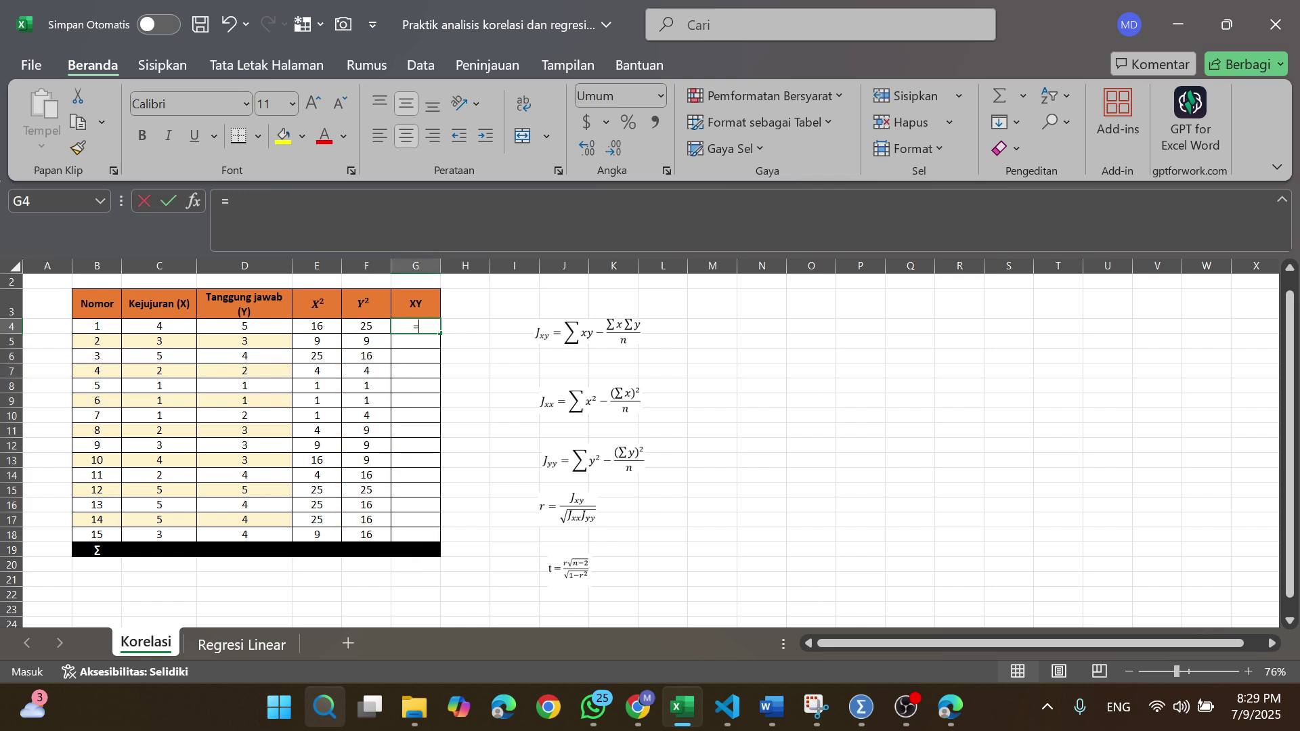
click(163, 325)
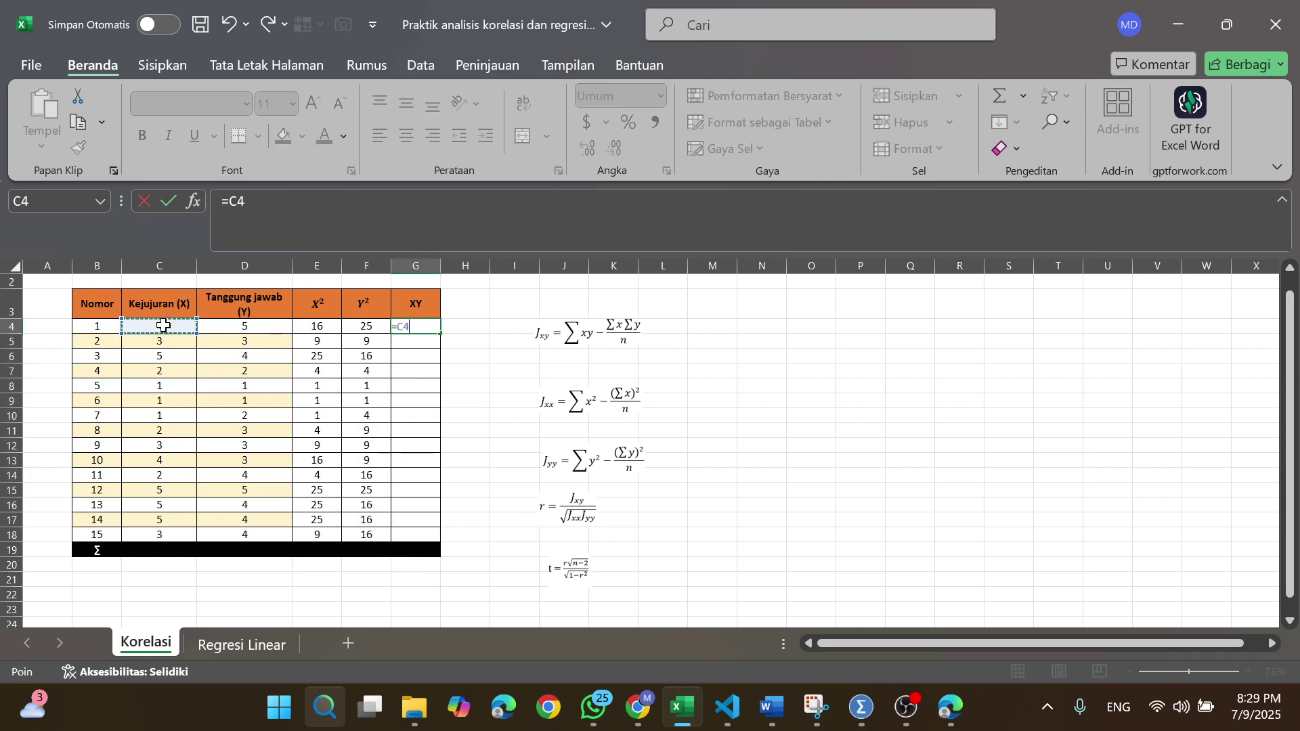
text(*)
click(230, 327)
key(Return)
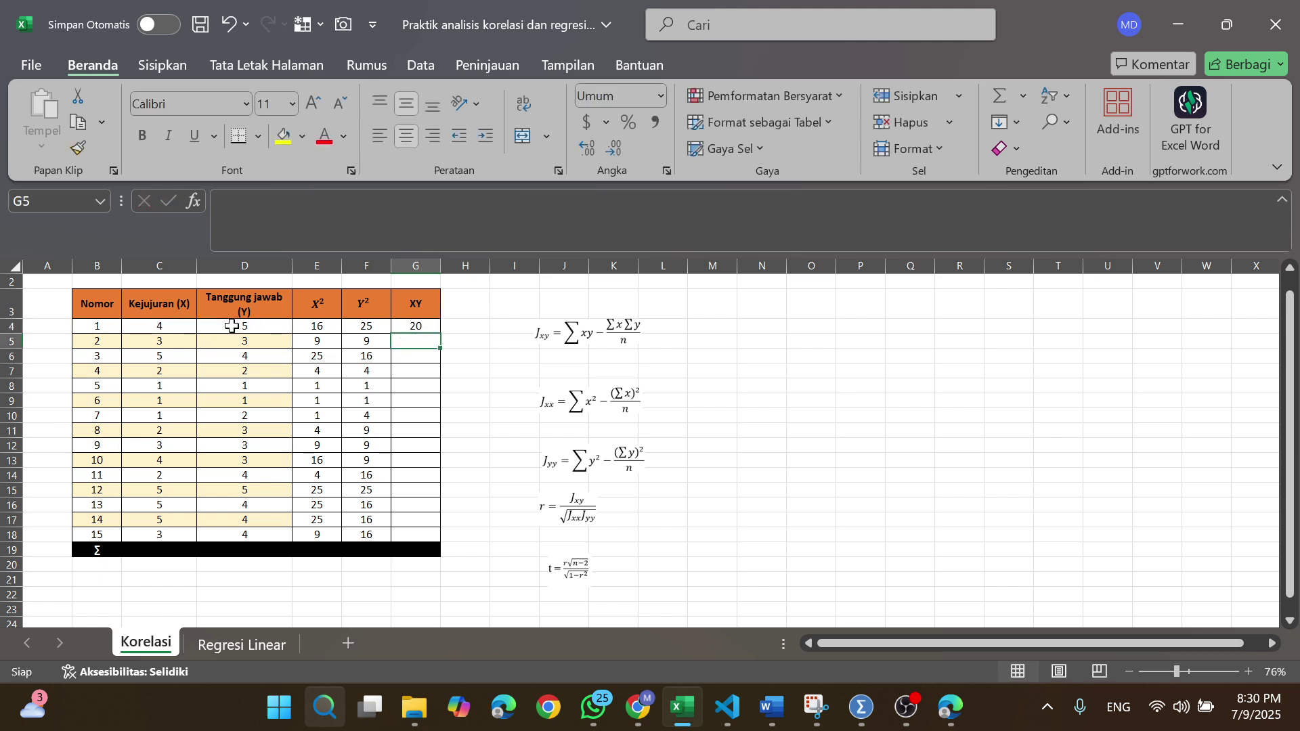
click(426, 327)
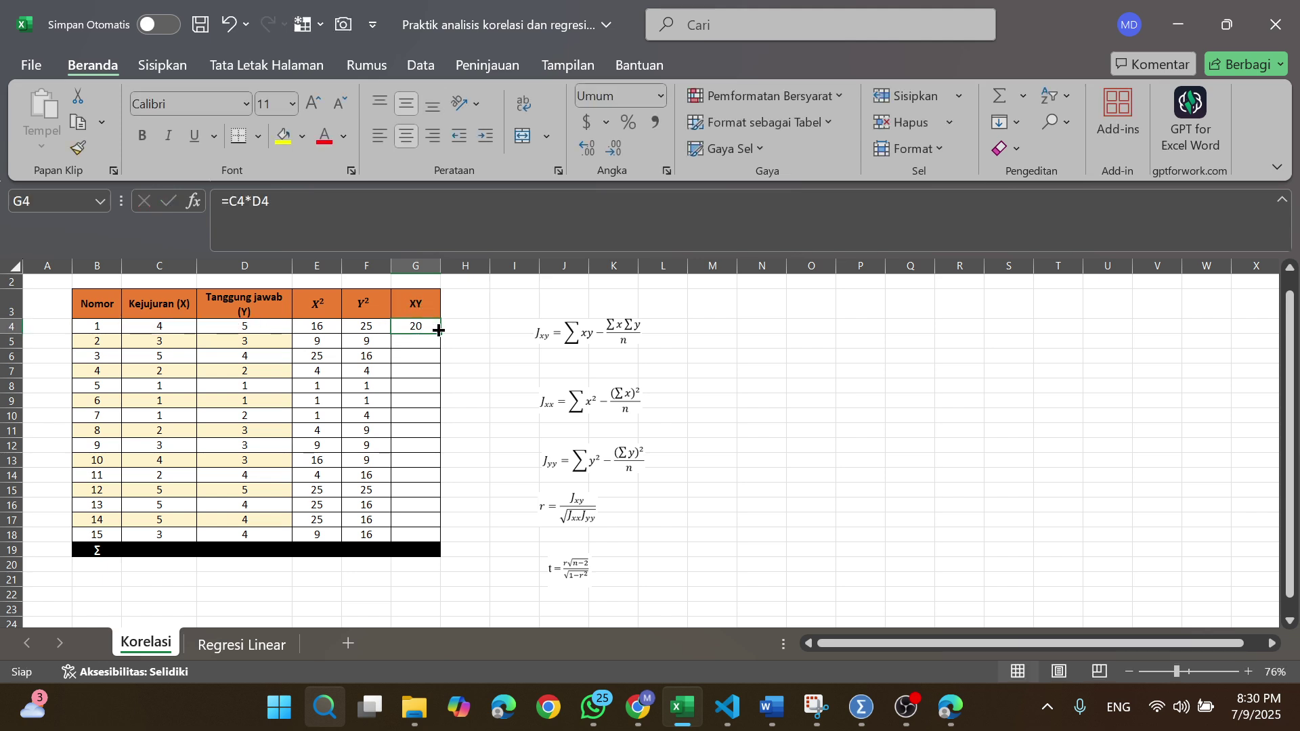
drag(442, 334, 432, 539)
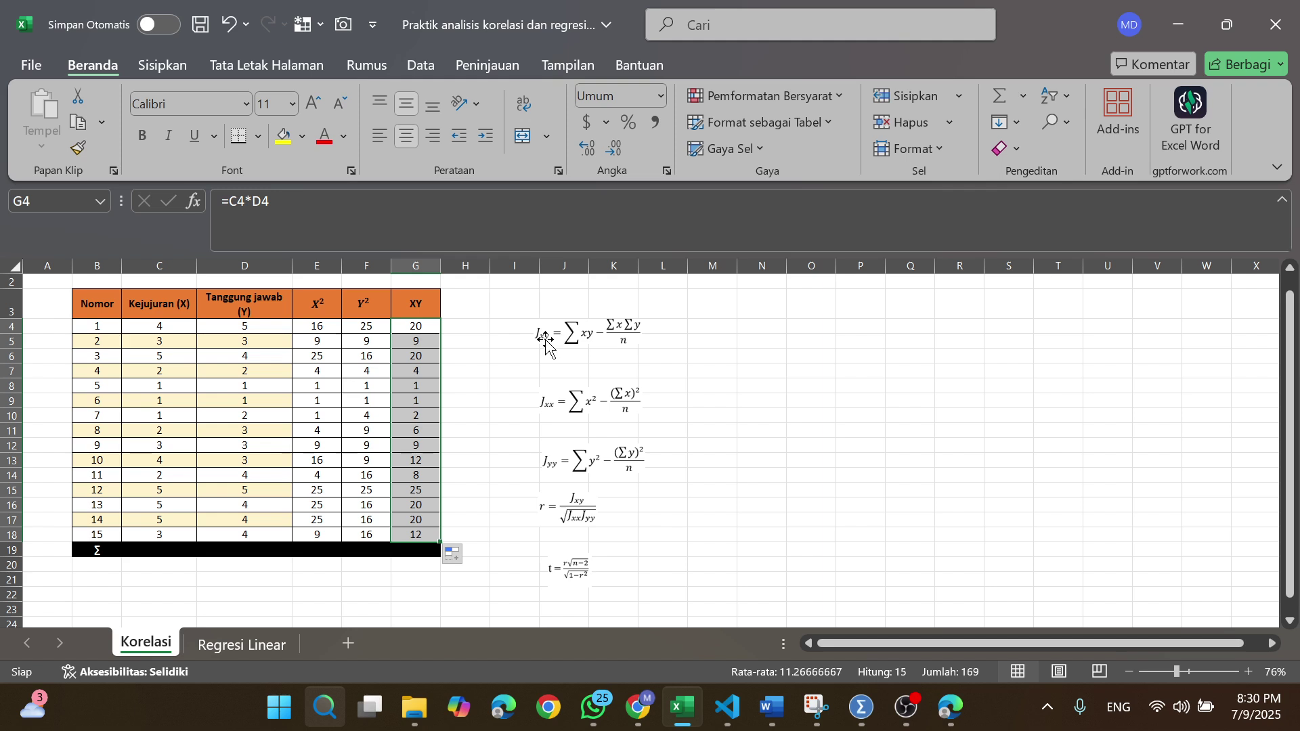
Total the Kejujuran (X) scores in cell C19 of the Σ row with =SUM(C4:C18)
click(161, 550)
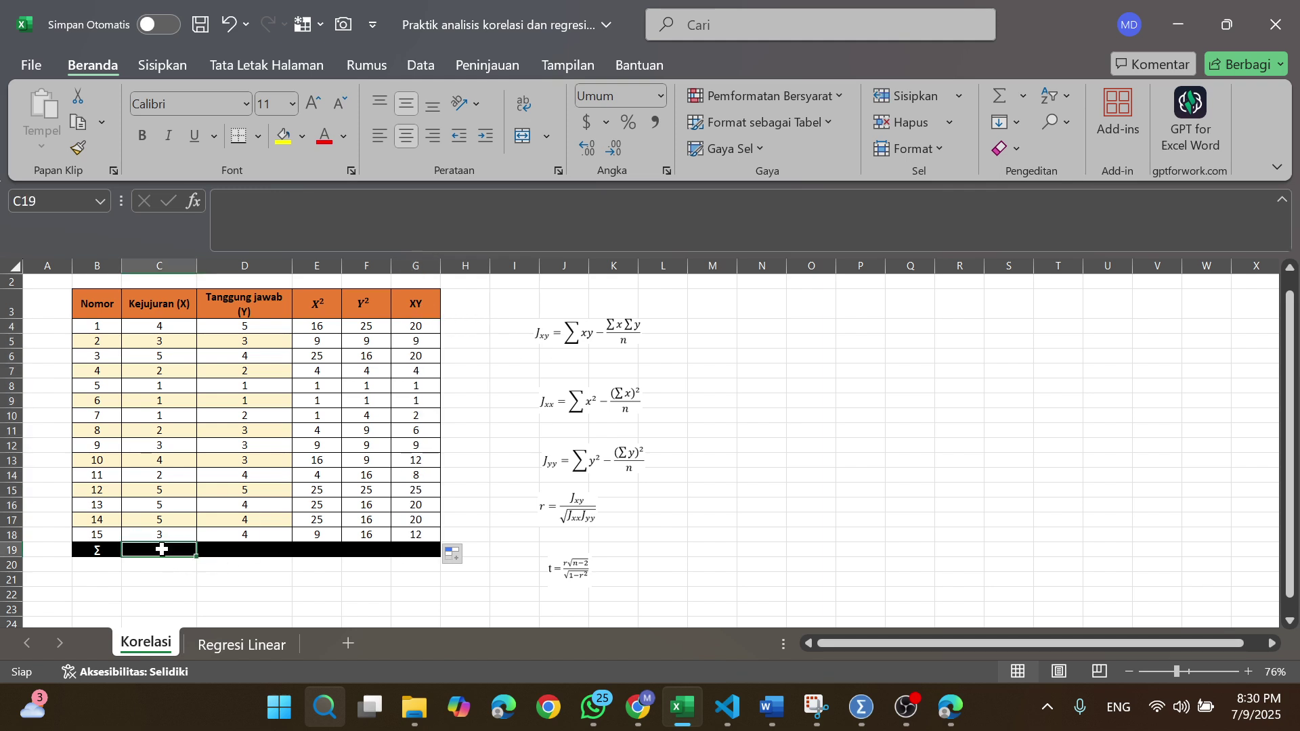
double_click(161, 550)
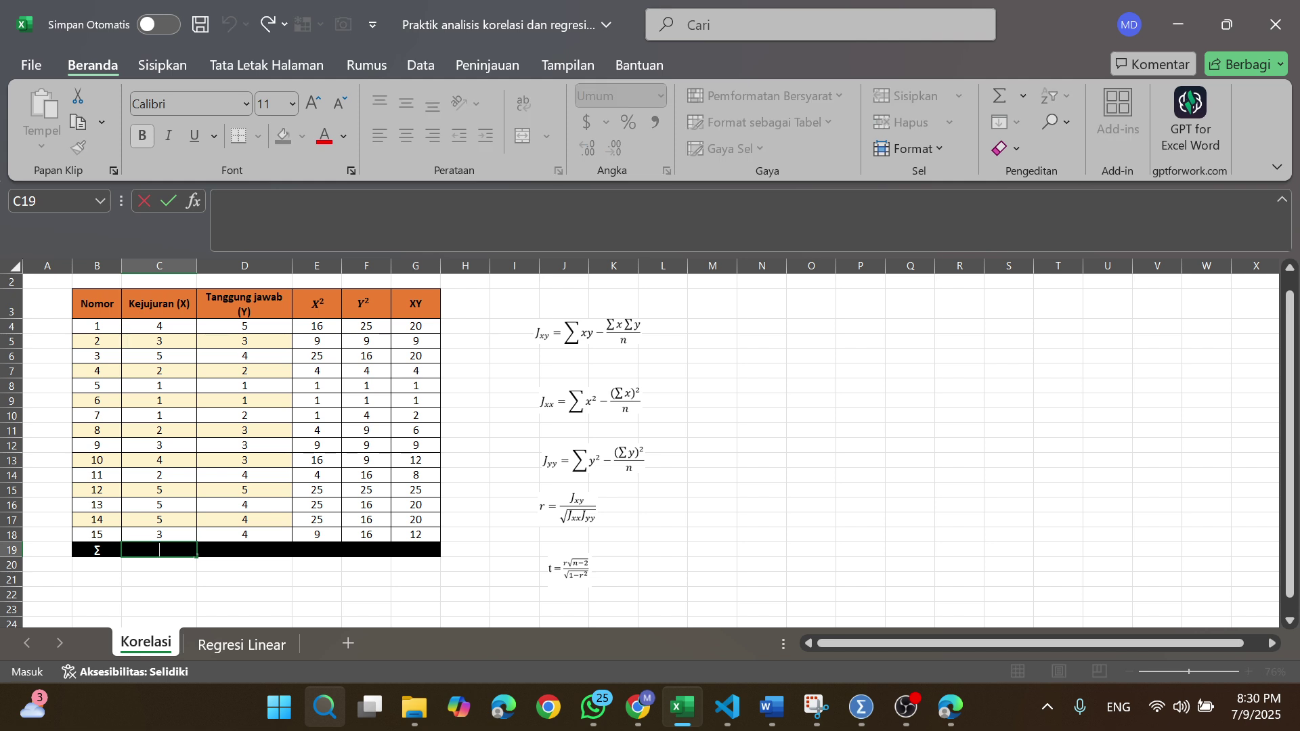
text(=)
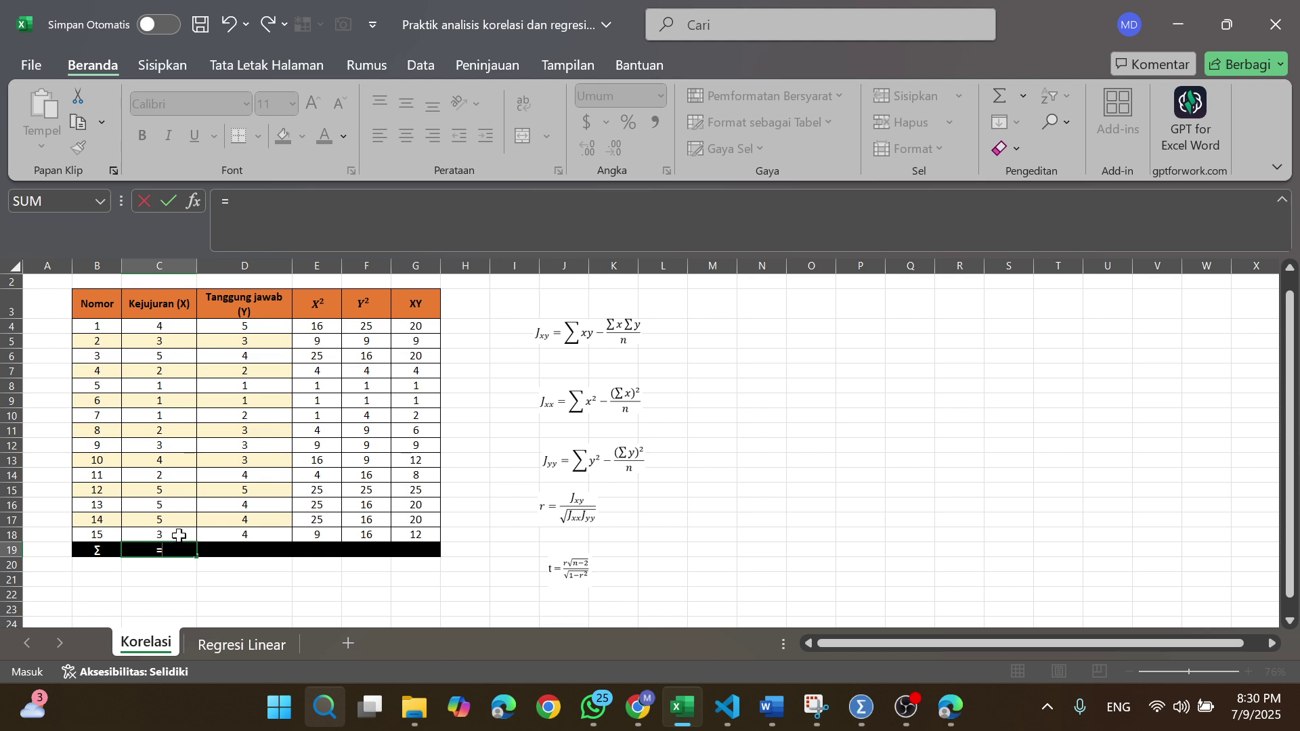
text(su)
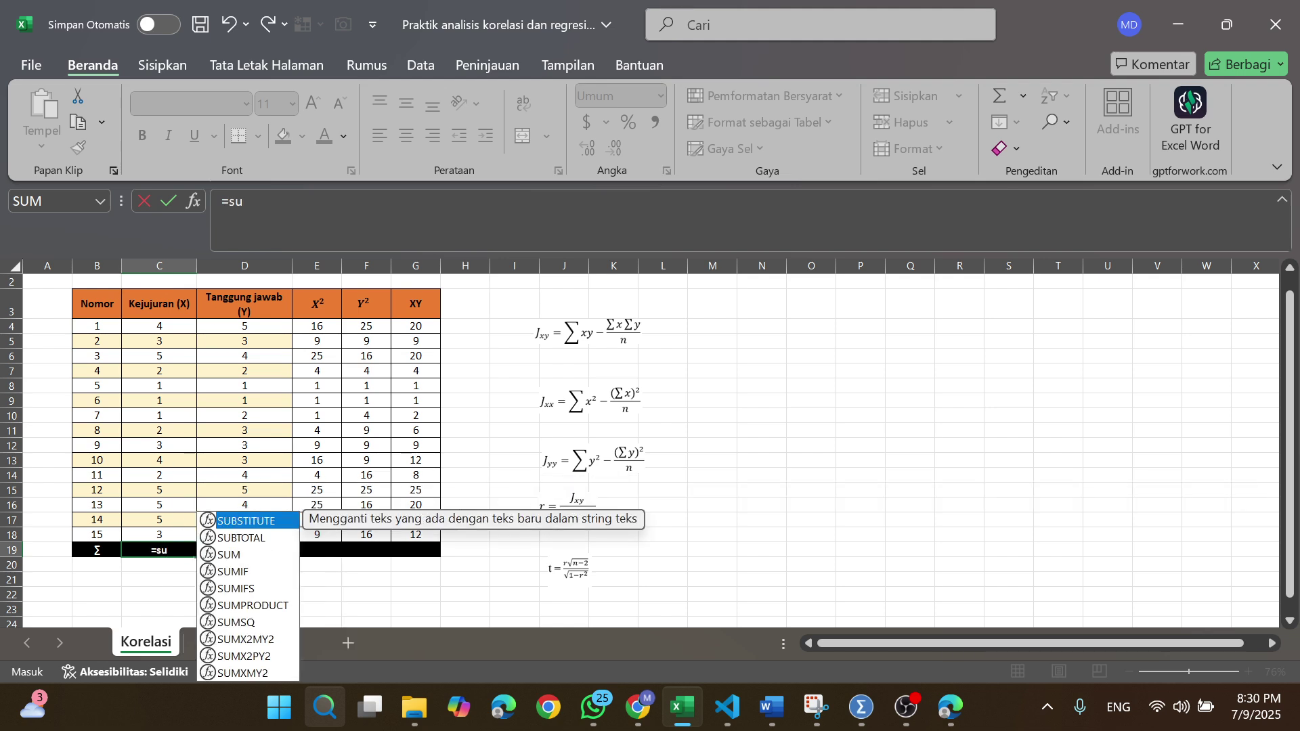
text(m)
key(Tab)
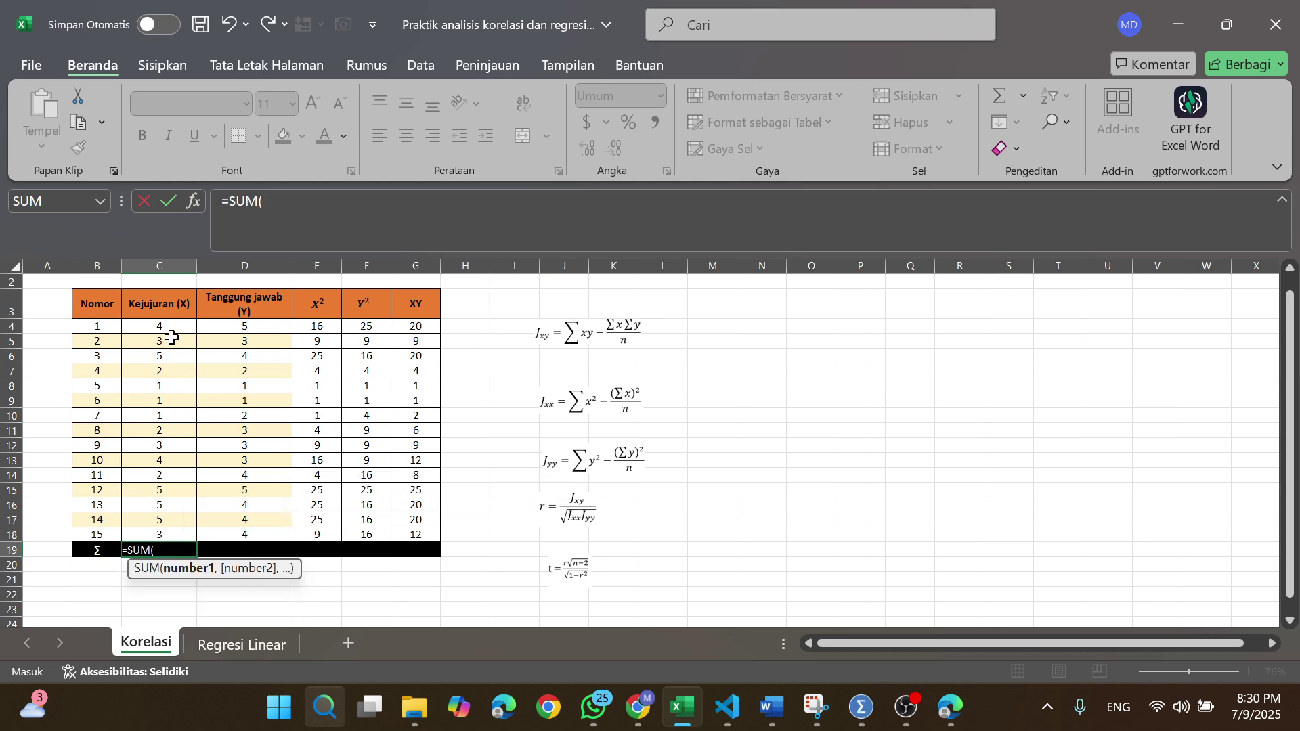
drag(164, 329, 166, 451)
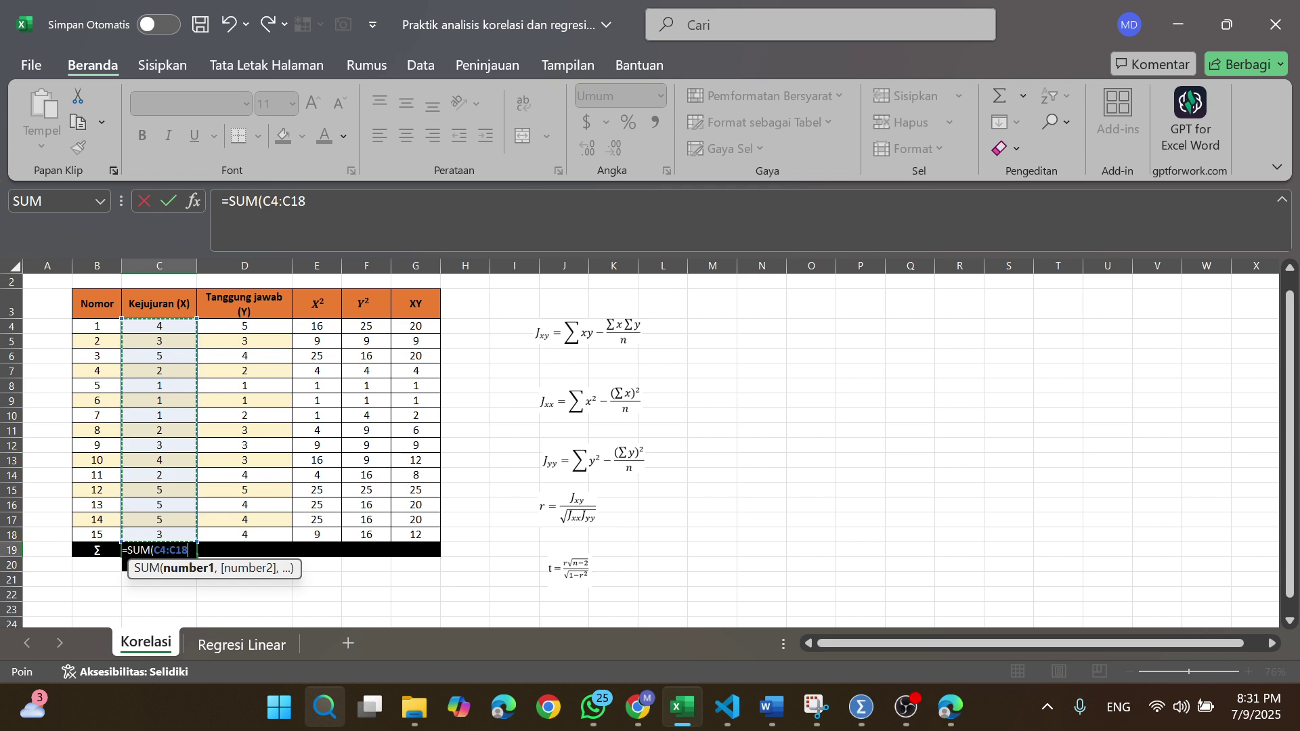
key(Return)
Copy the sum formula from C19 across the Σ row to G19 and check the formulas of the Y and XY totals
click(168, 552)
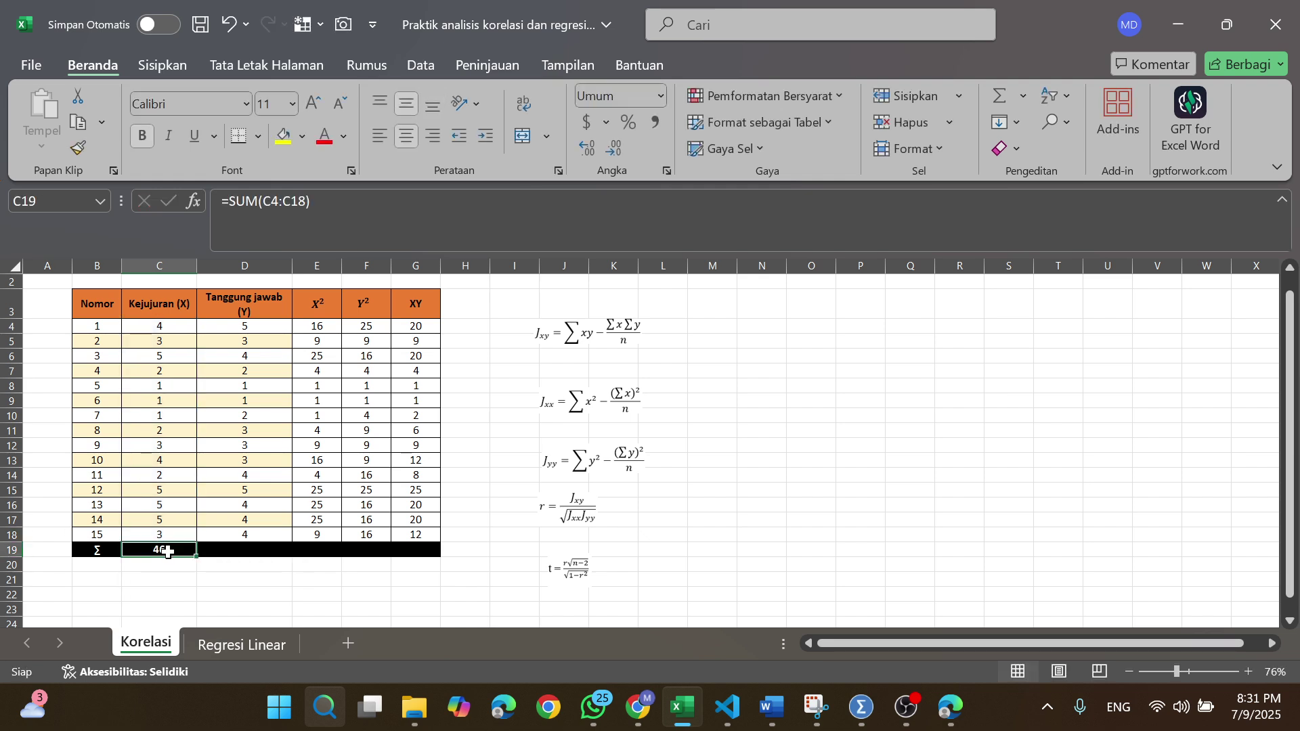
drag(214, 557, 433, 551)
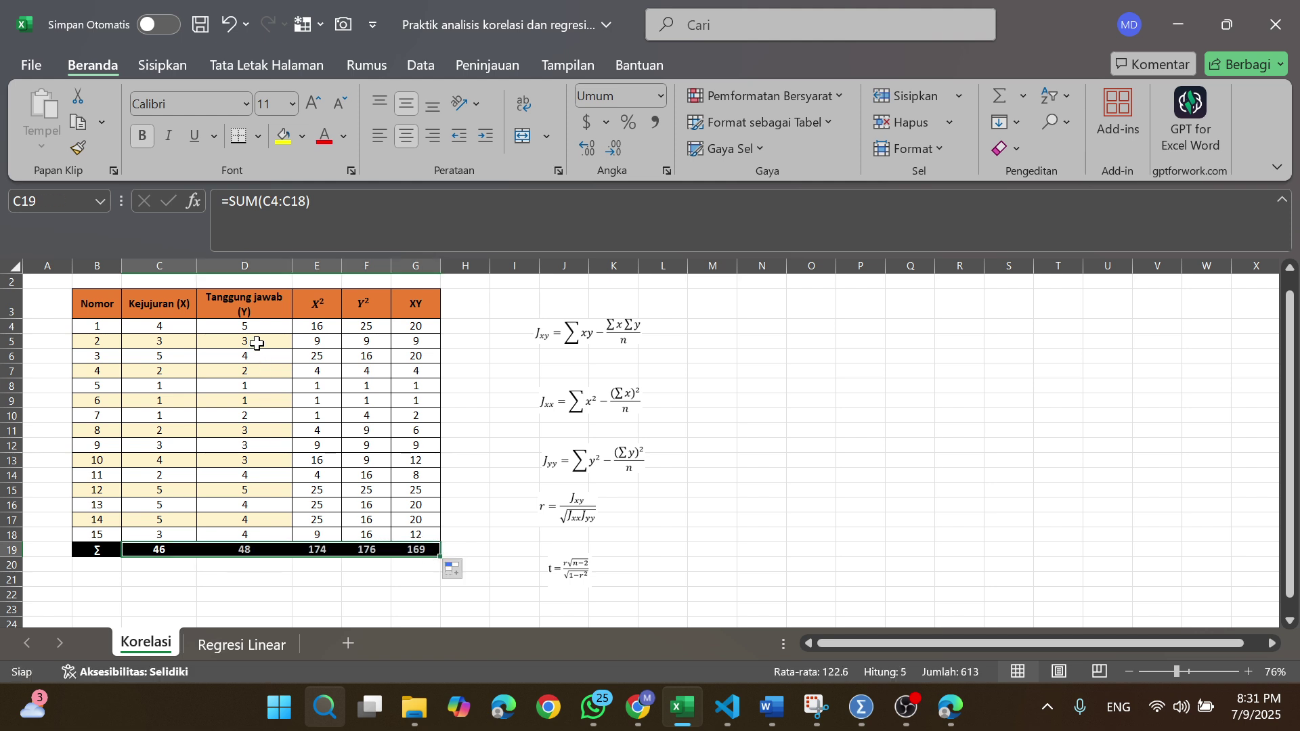
click(249, 550)
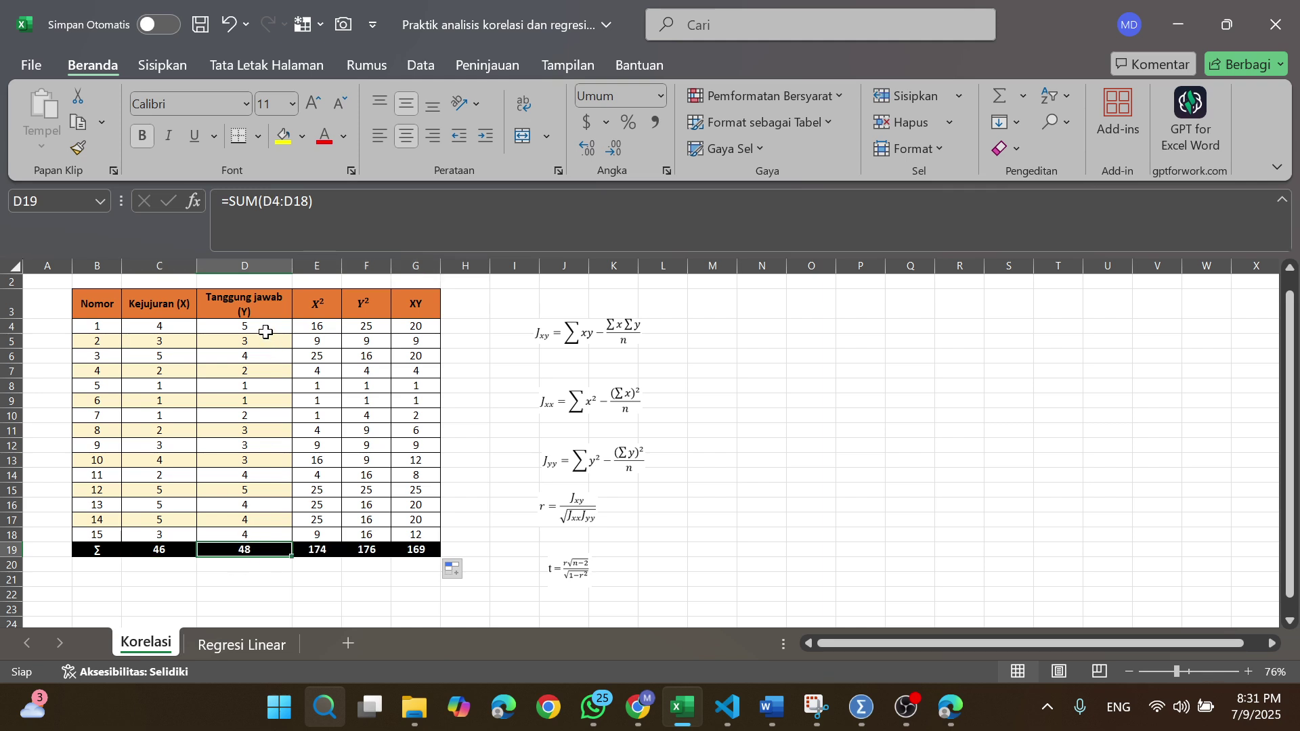
click(414, 550)
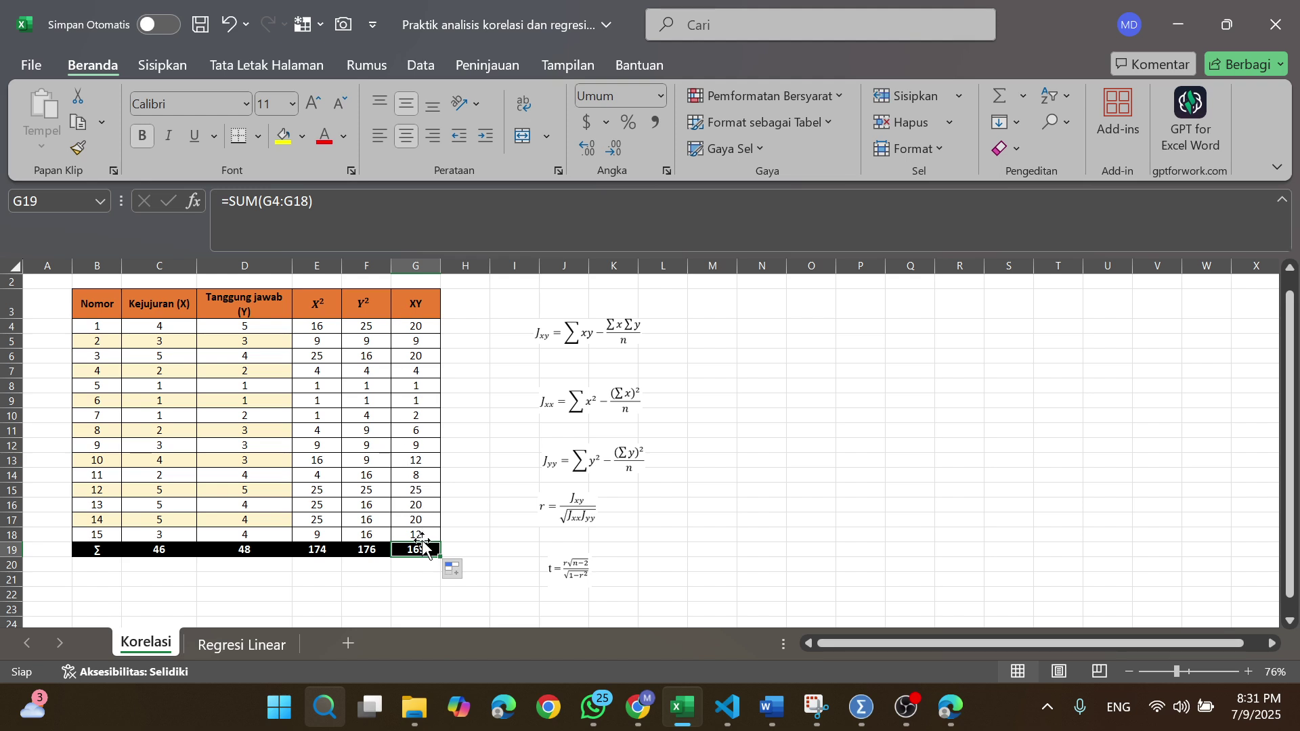
Calculate Jxy in cell M4 beside its formula with =G19-(C19*D19)/B18
click(710, 332)
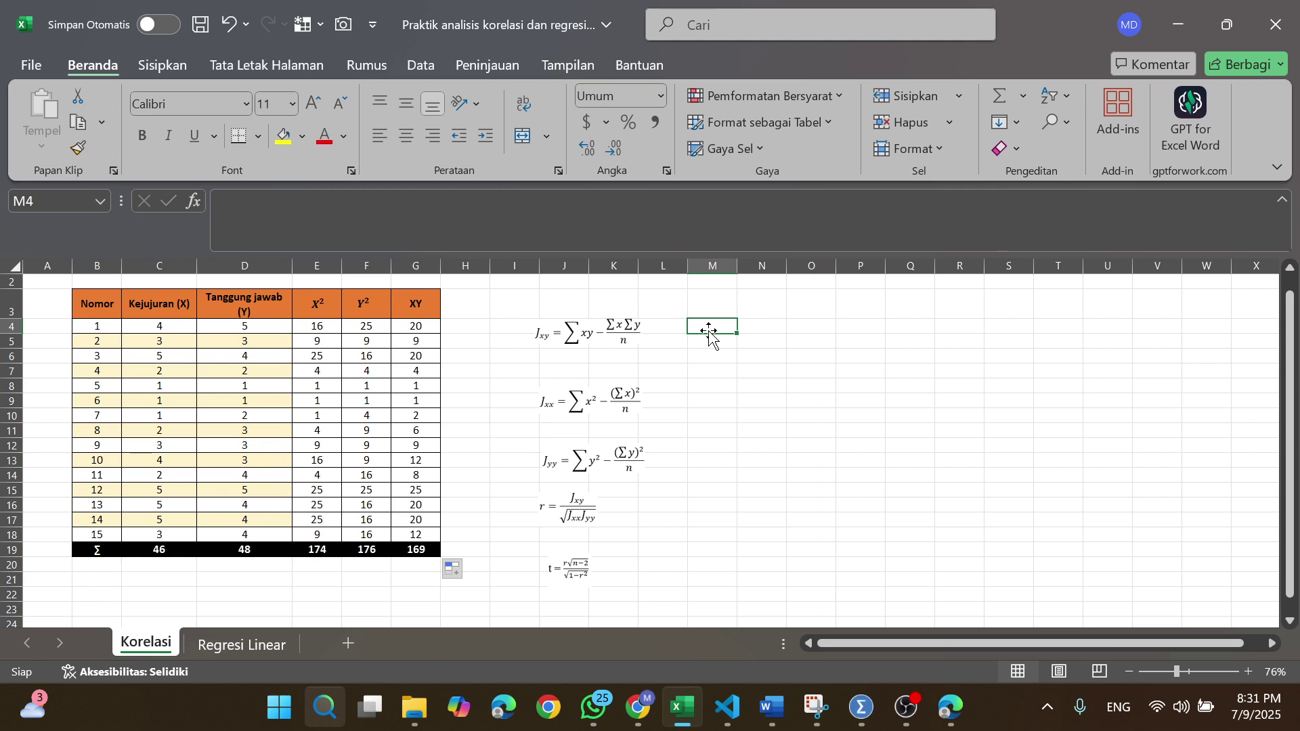
text(=)
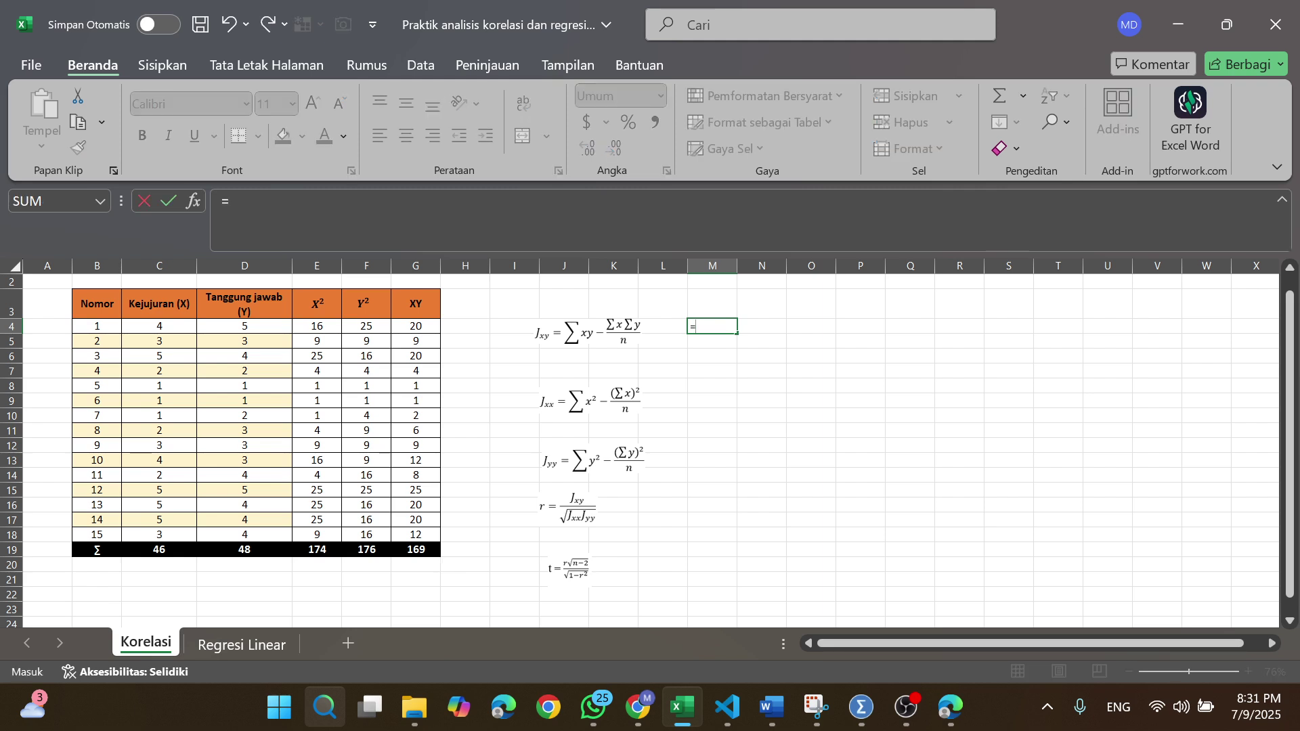
click(420, 552)
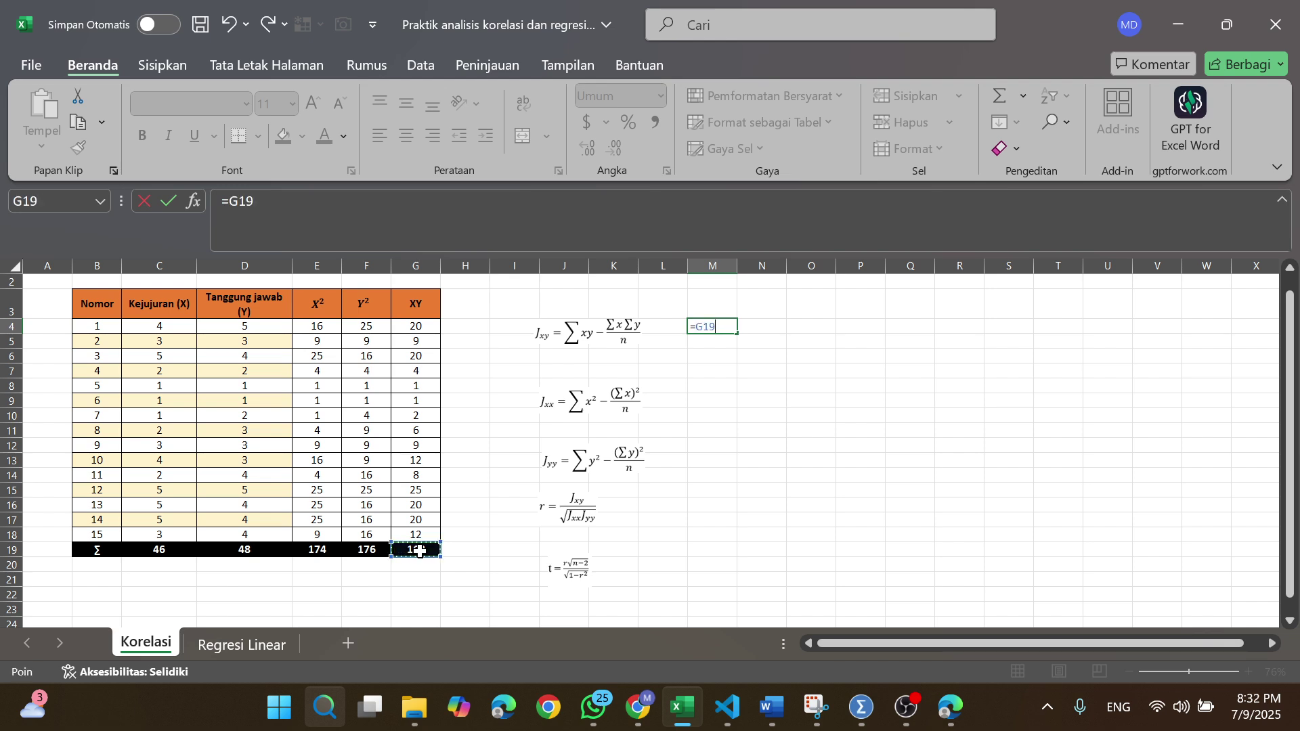
text(-()
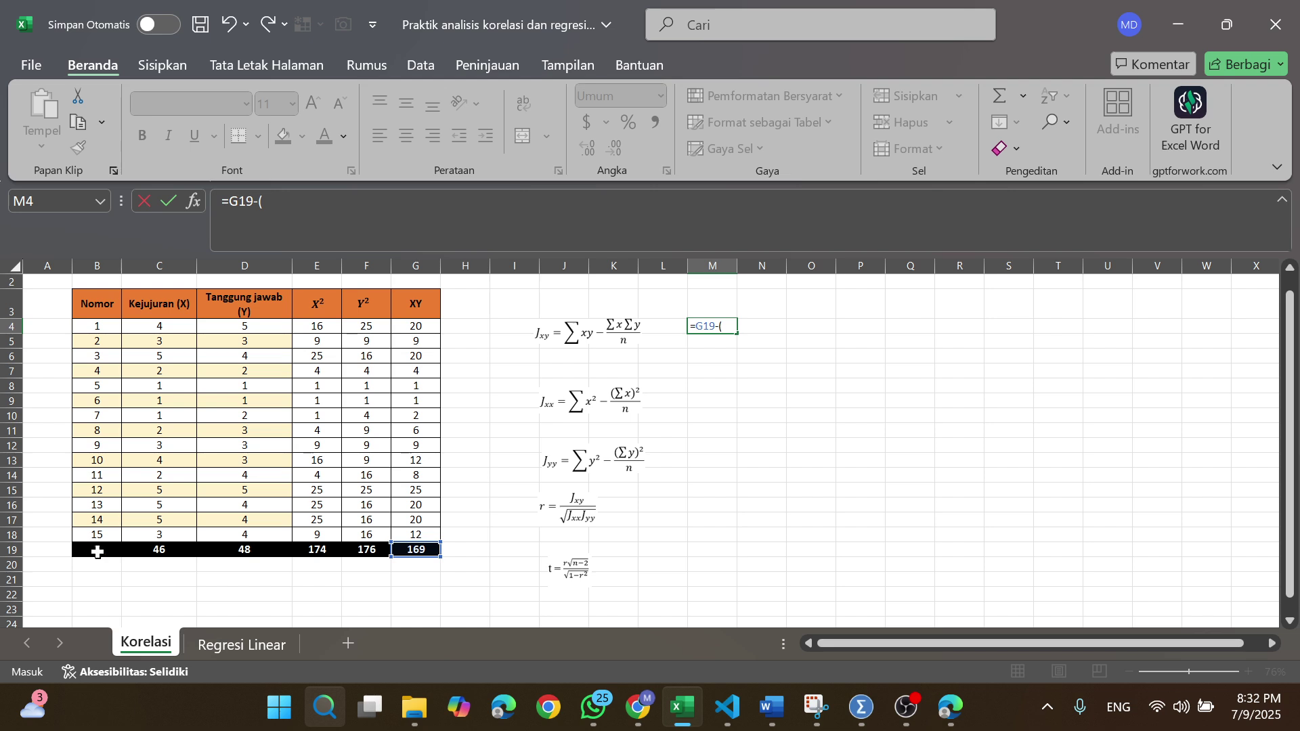
click(160, 551)
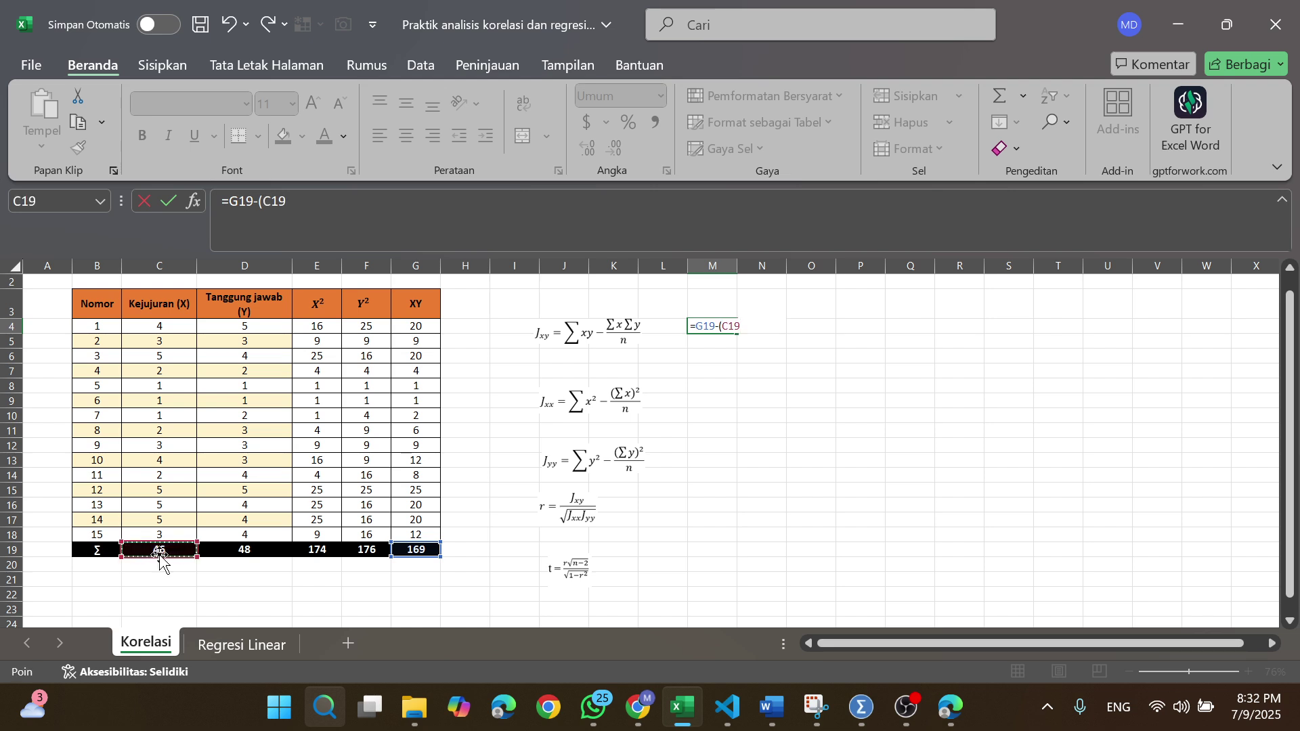
text(*)
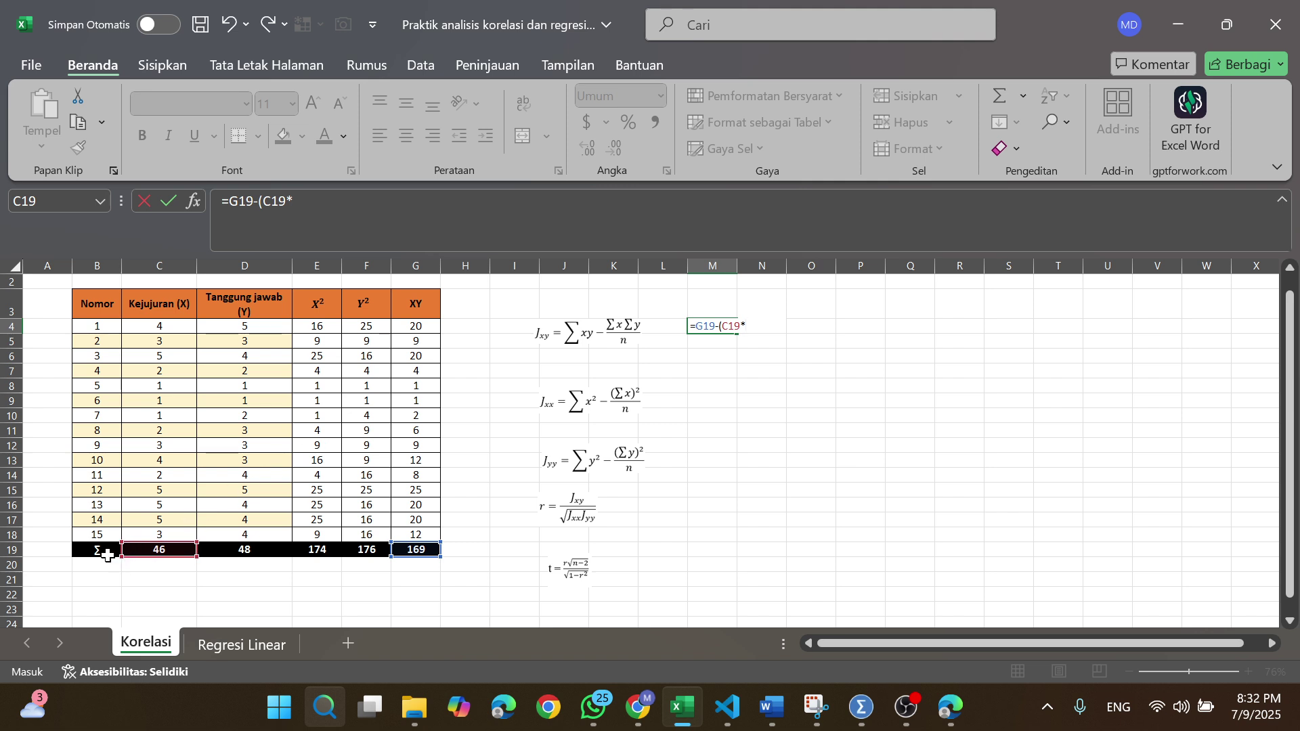
click(250, 551)
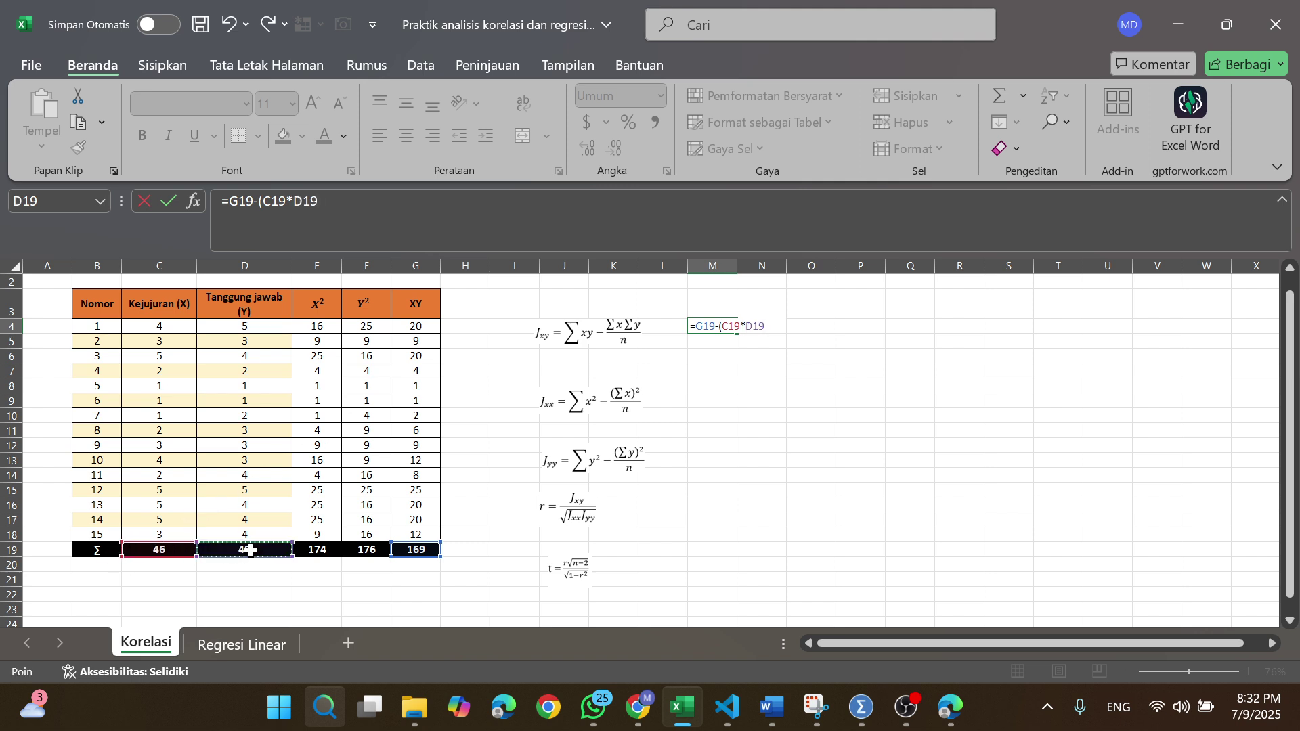
text()/)
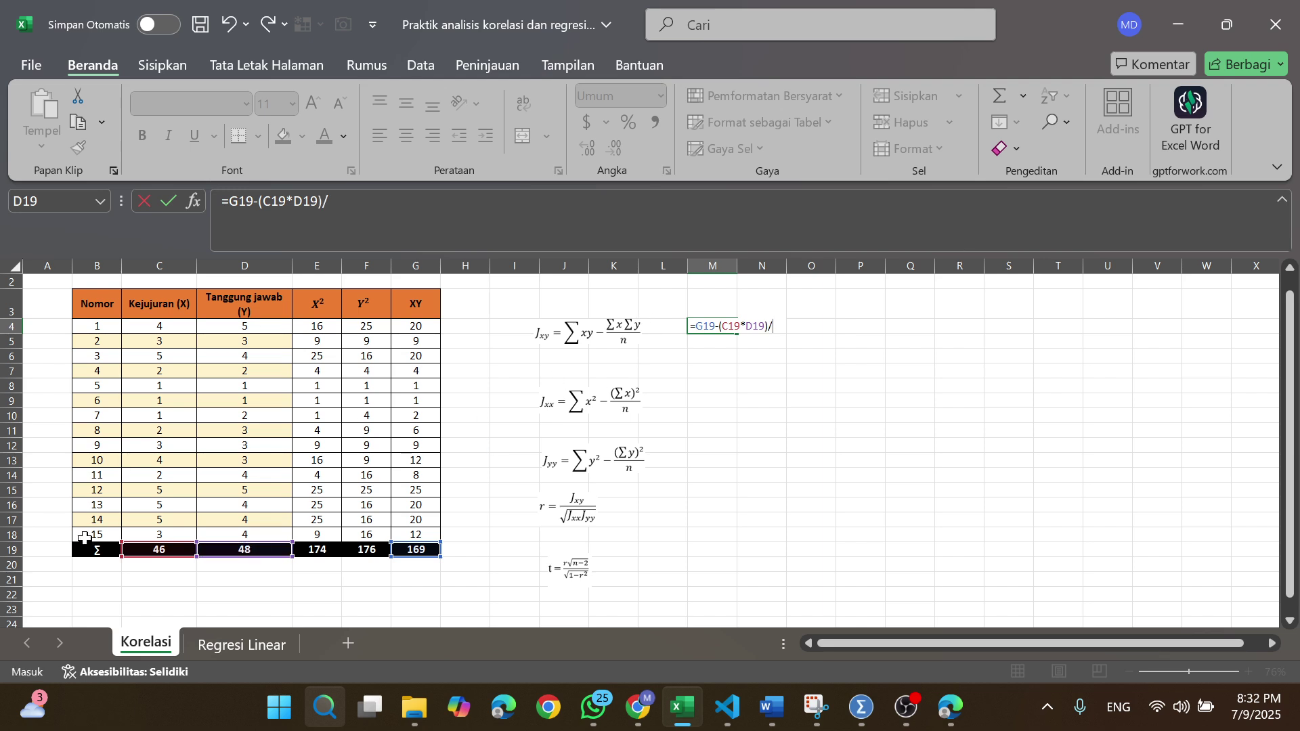
click(84, 537)
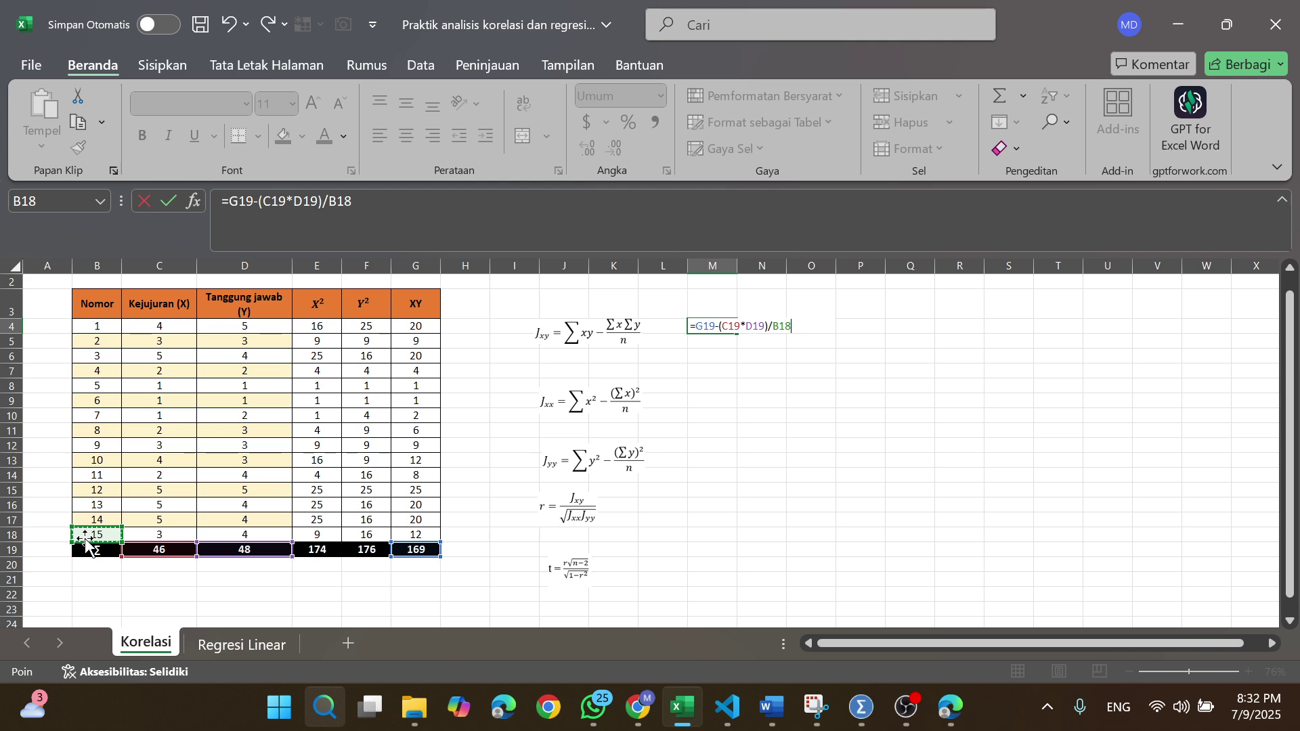
key(Return)
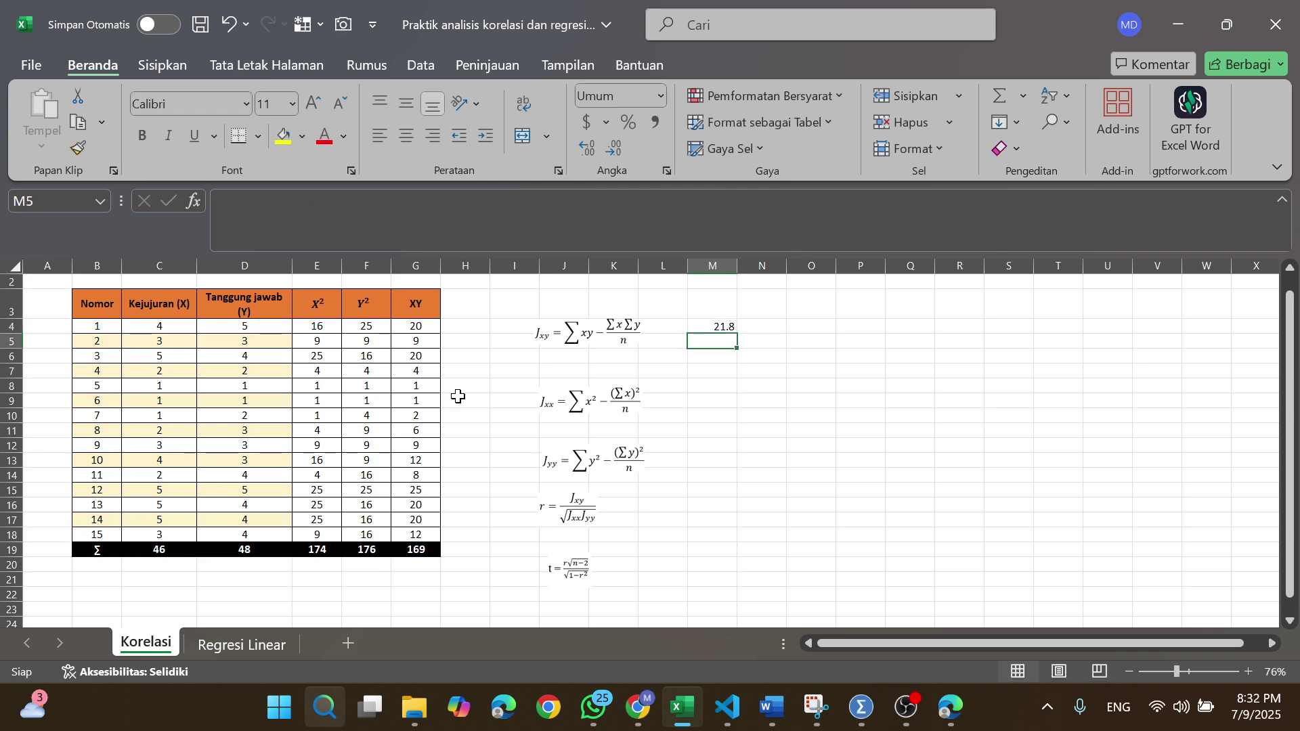
Calculate Jxx in cell M9 beside its formula with =E19-(C19^2)/B18
click(708, 403)
text(=)
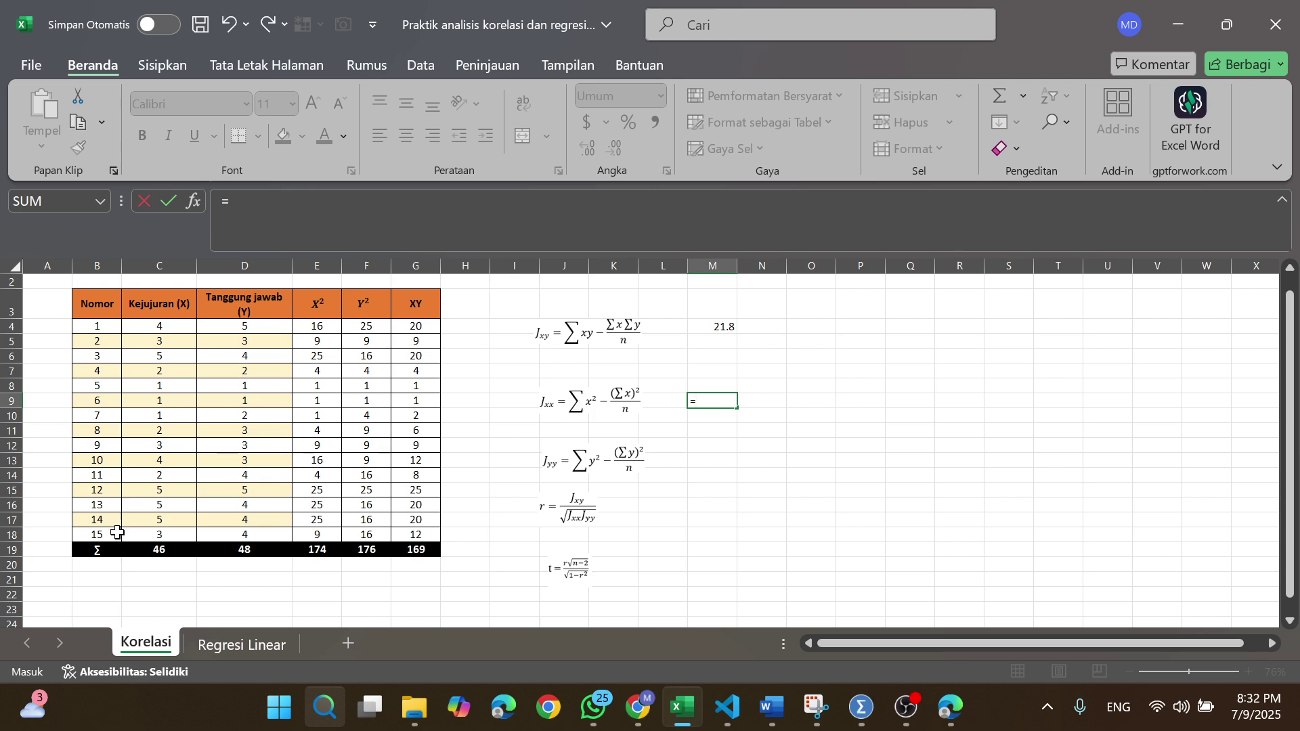
click(316, 548)
text(-()
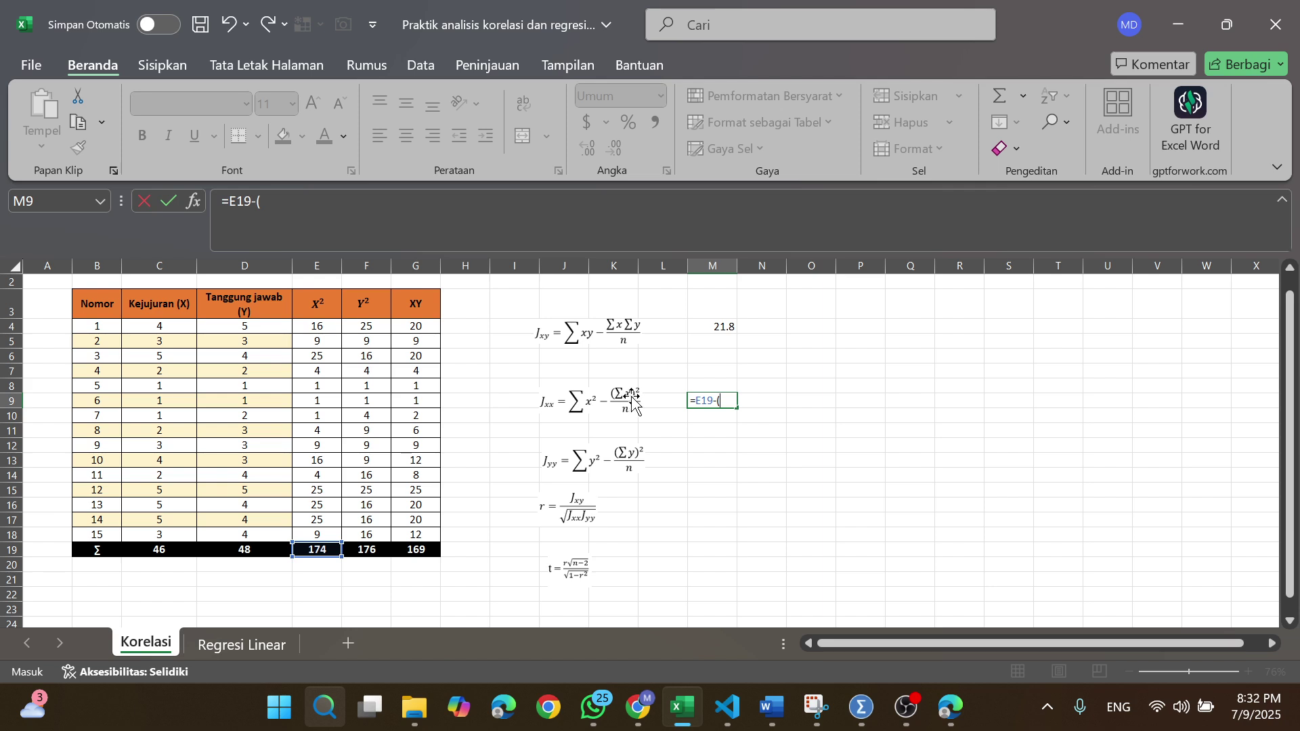
click(165, 549)
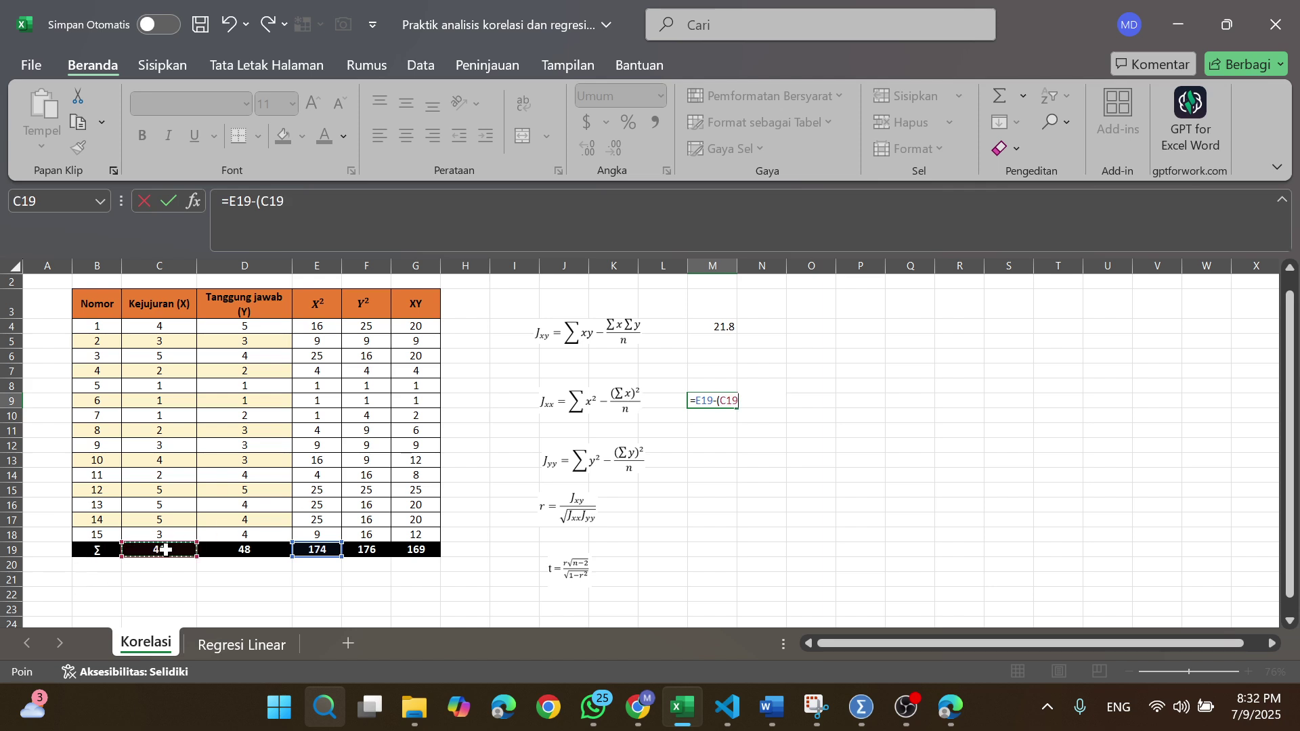
text(^2)/)
click(101, 534)
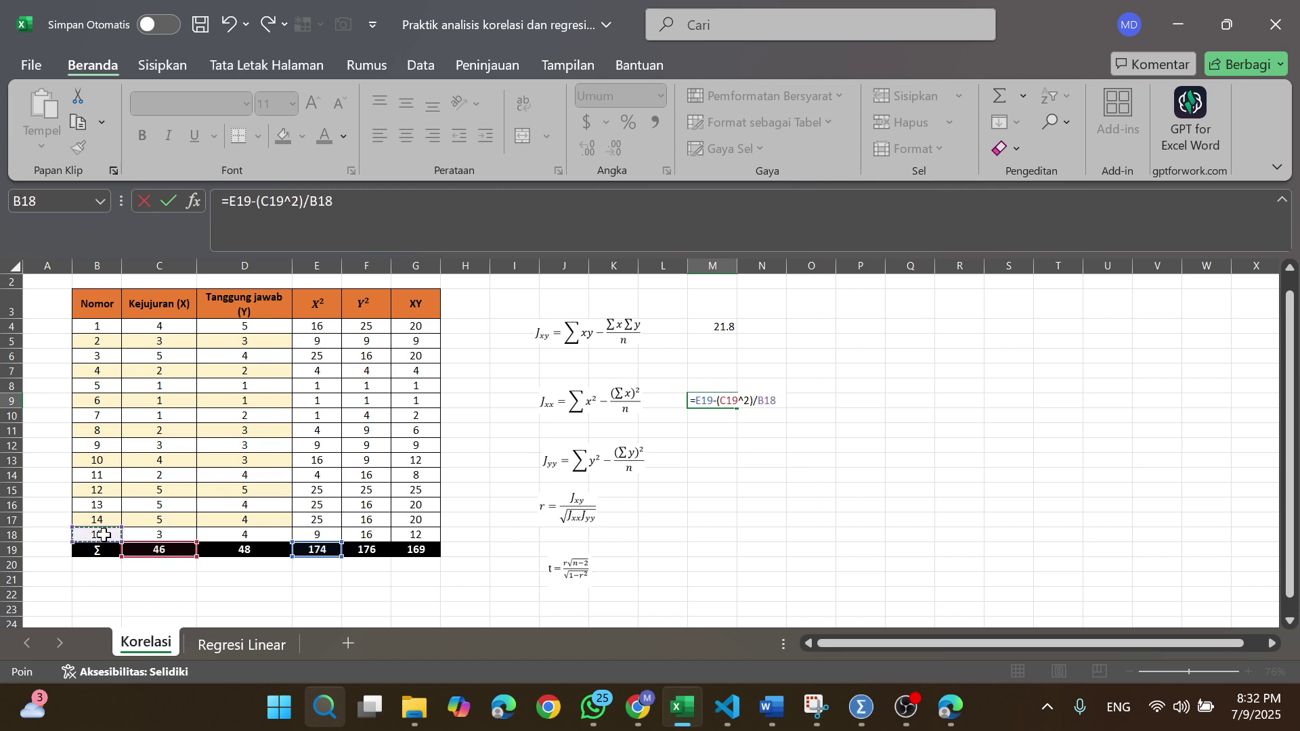
key(Return)
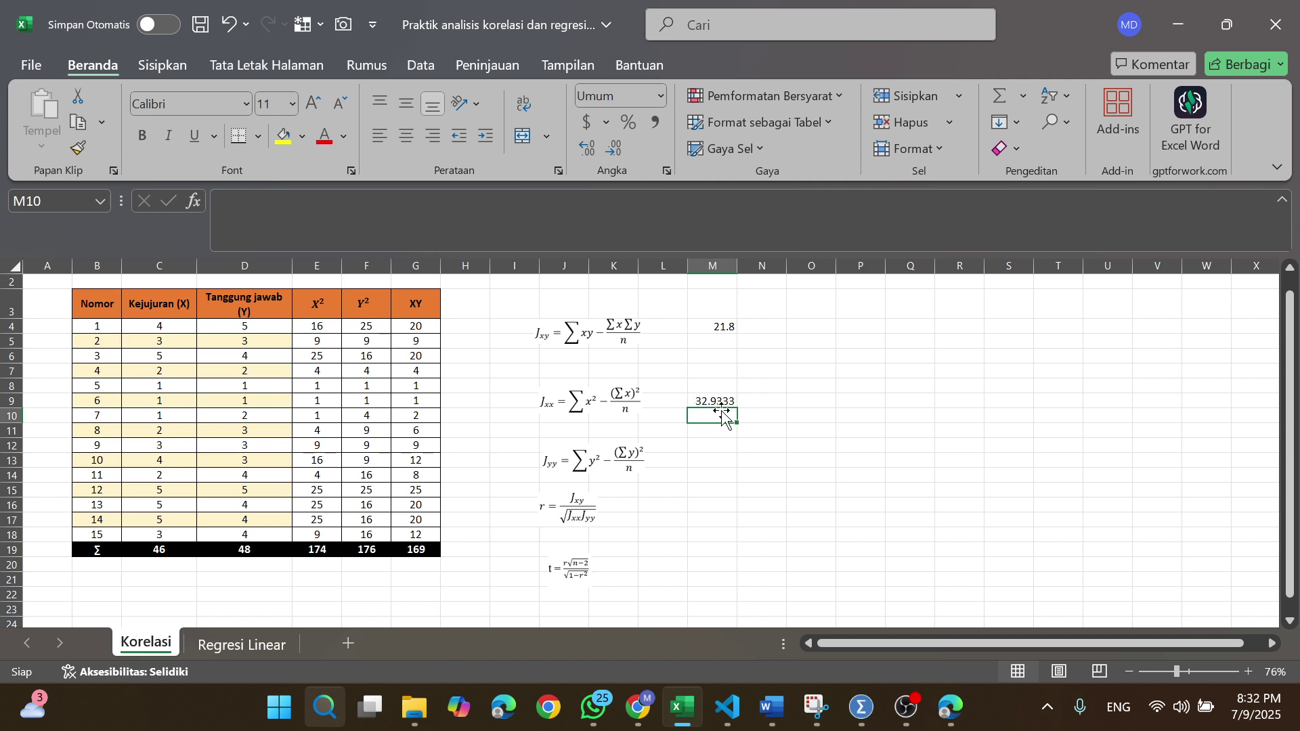
Calculate Jyy in cell M13 beside its formula with =F19-(D19^2)/B18
click(726, 460)
text(=)
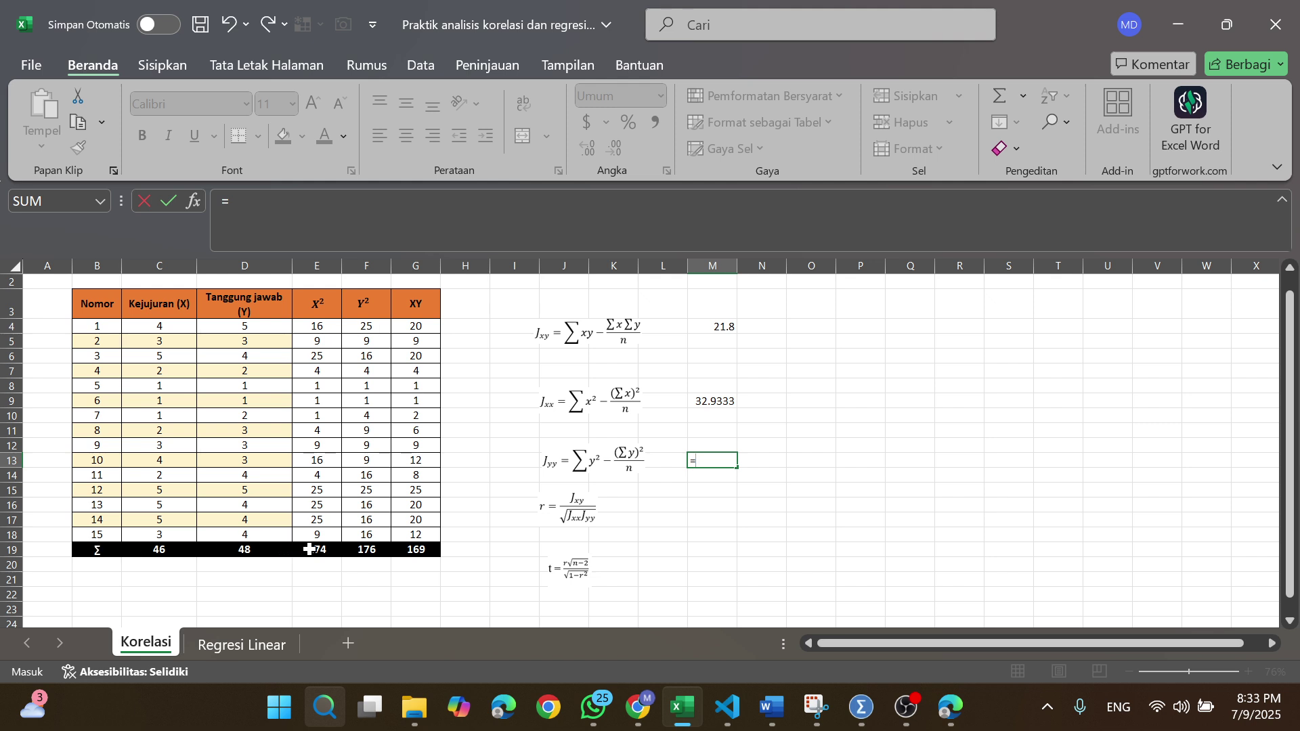
click(362, 551)
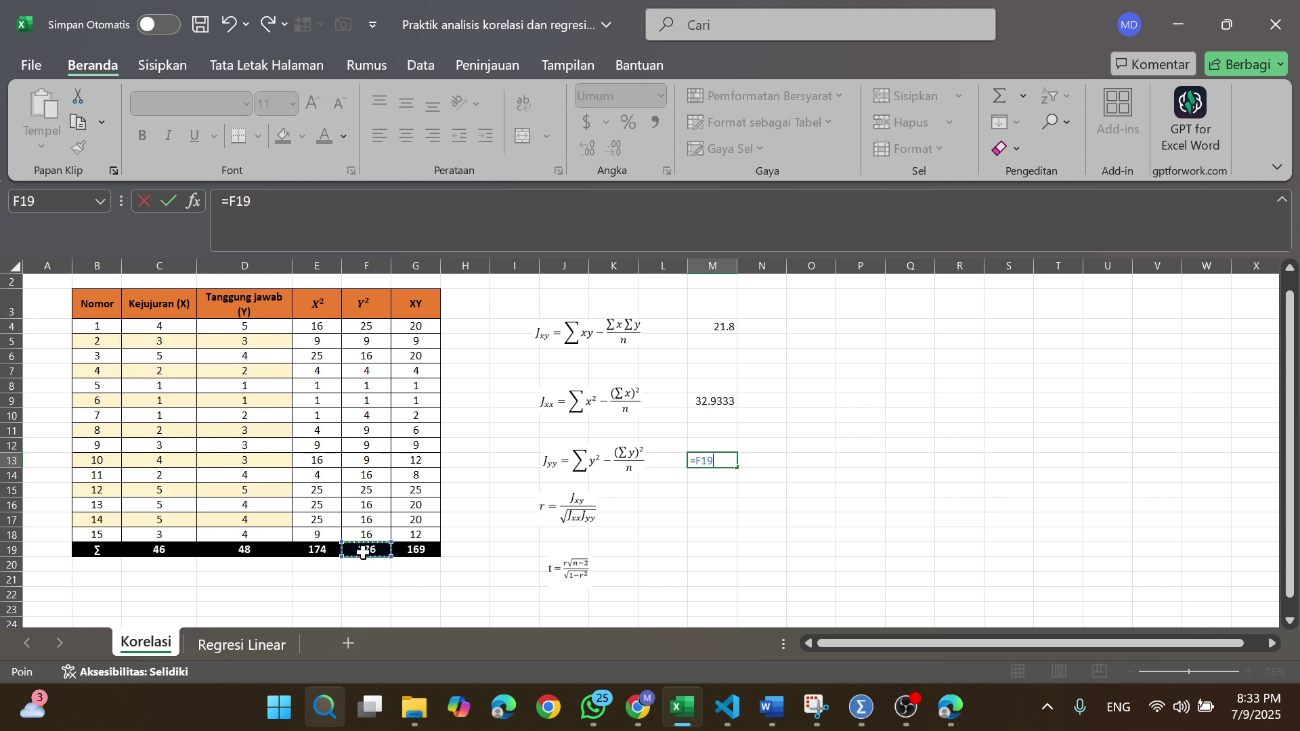
text(-)
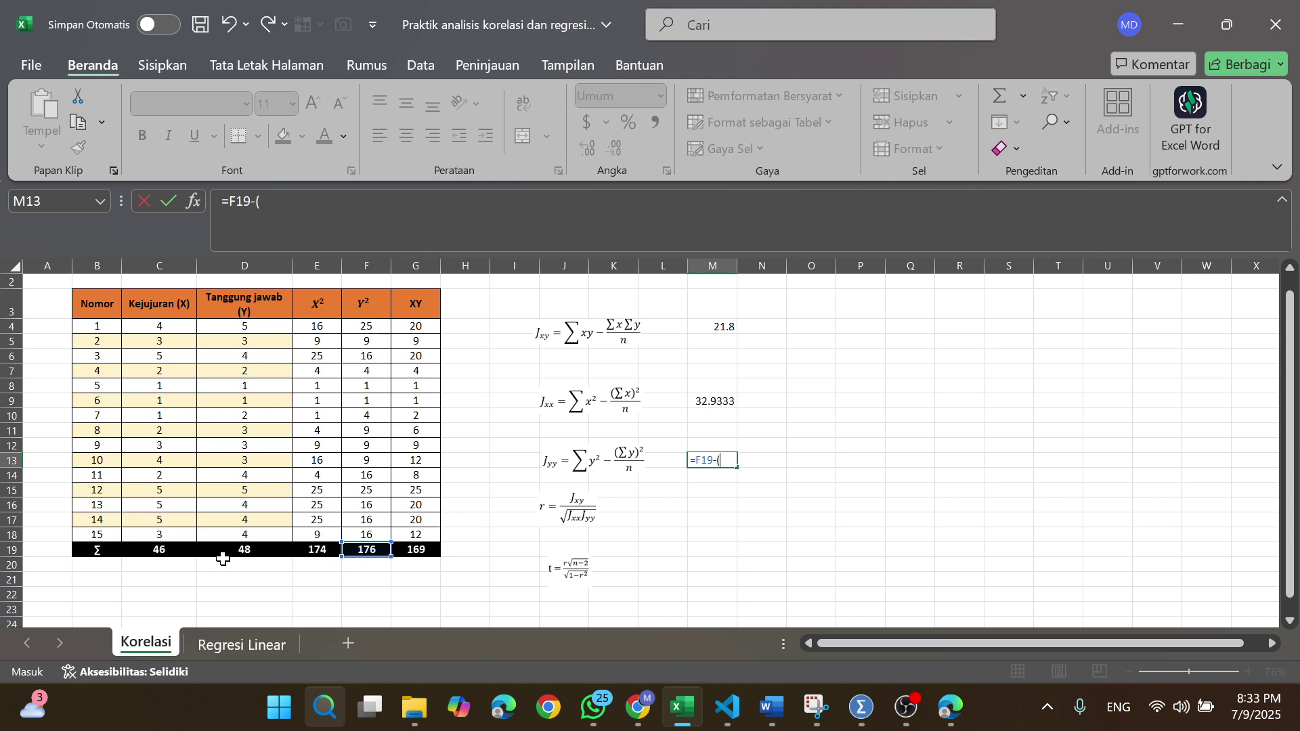
text(()
click(243, 551)
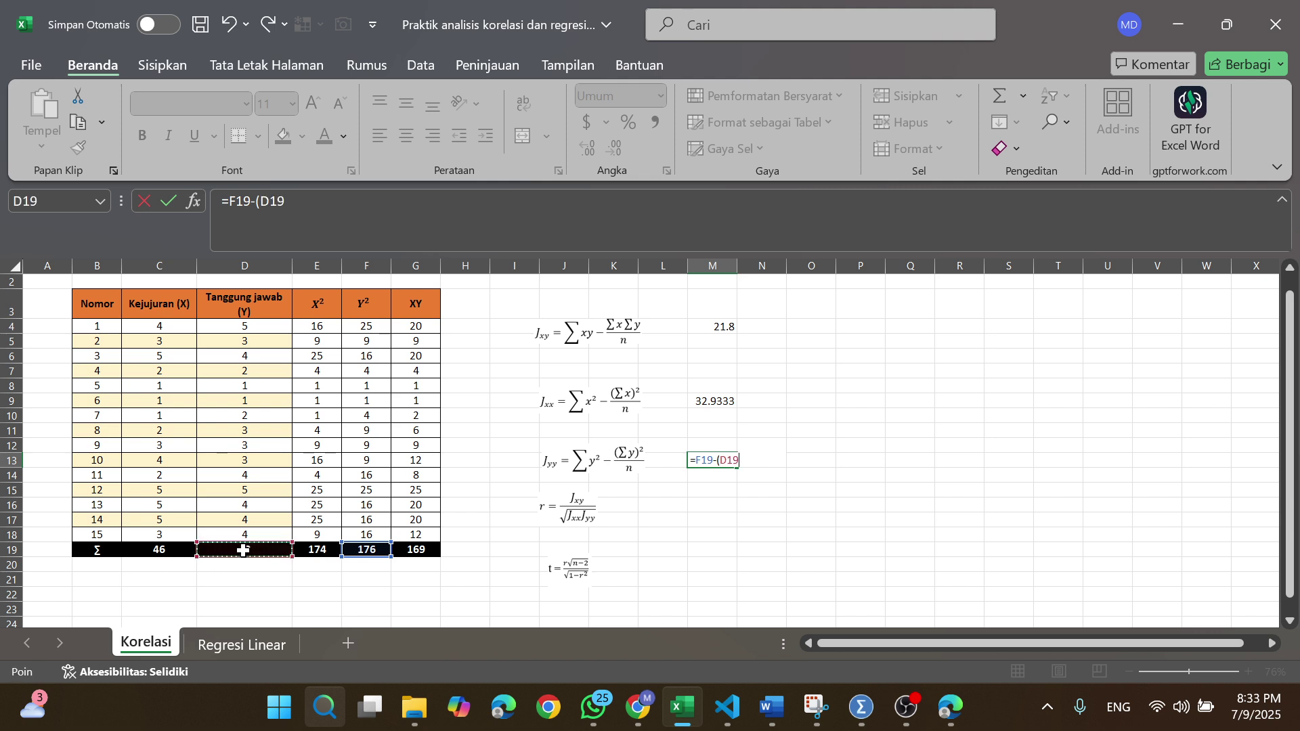
text(^)
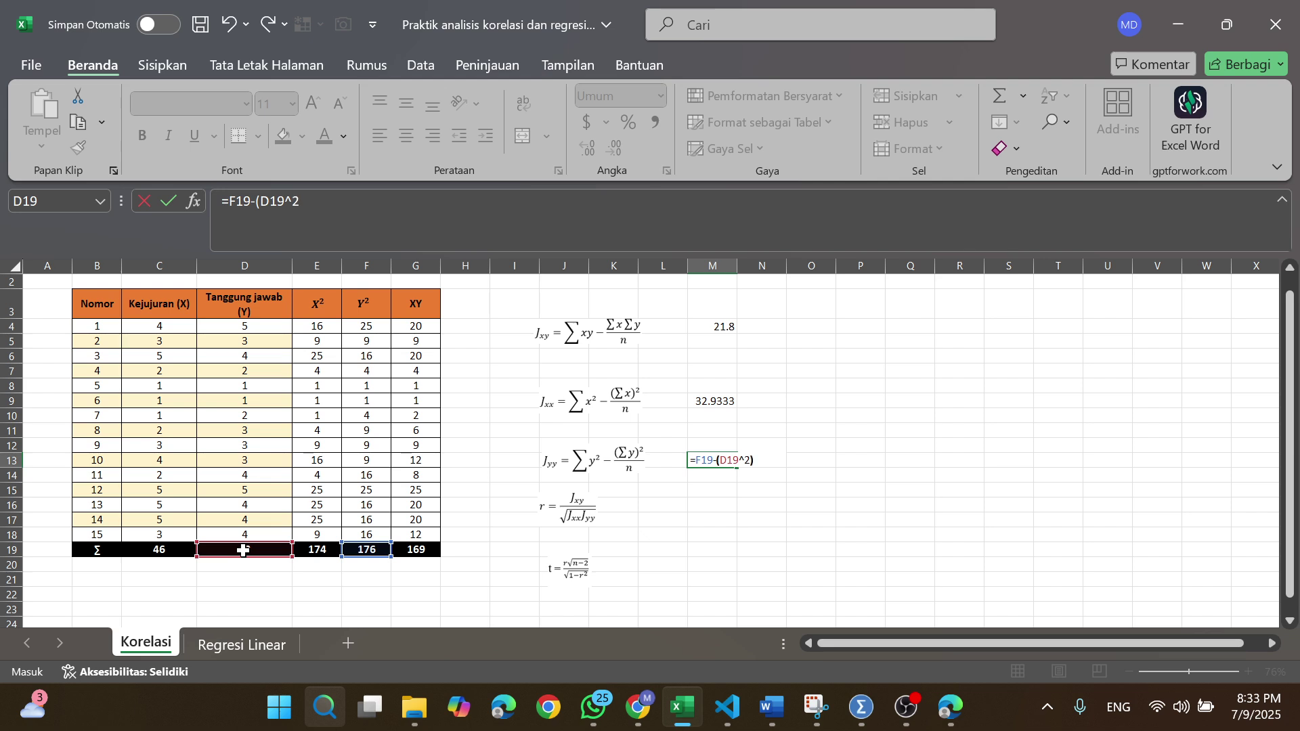
text(2)/)
click(102, 536)
key(Return)
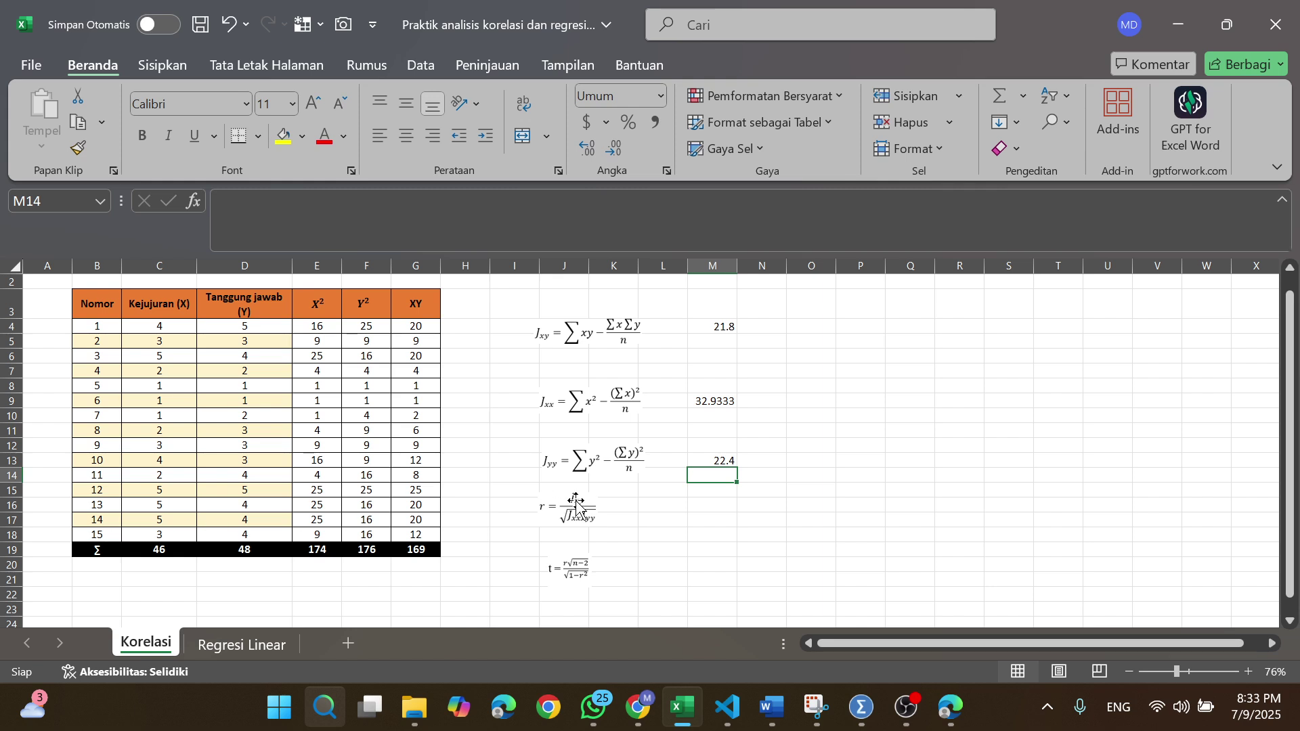
Calculate the correlation coefficient r in cell M16 with =(M4)/SQRT(M9*M13)
click(721, 507)
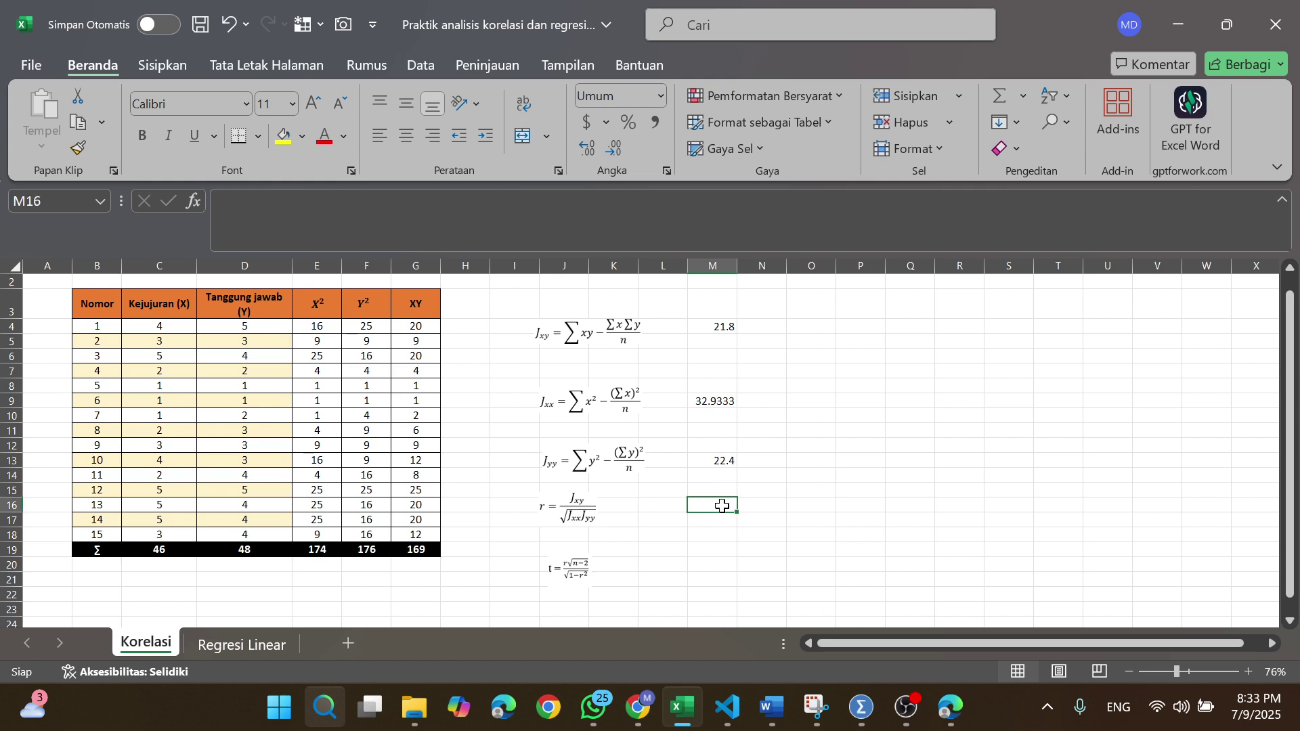
text(=)
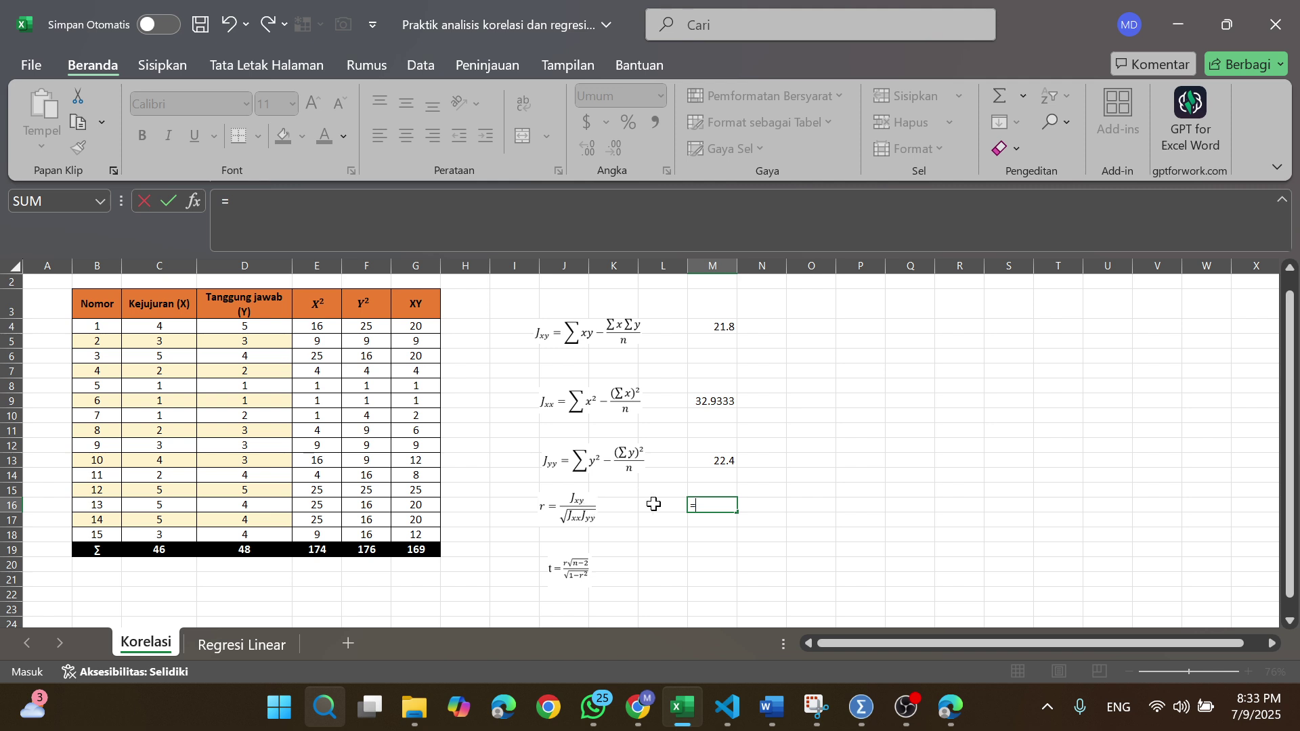
text(()
click(723, 326)
text())
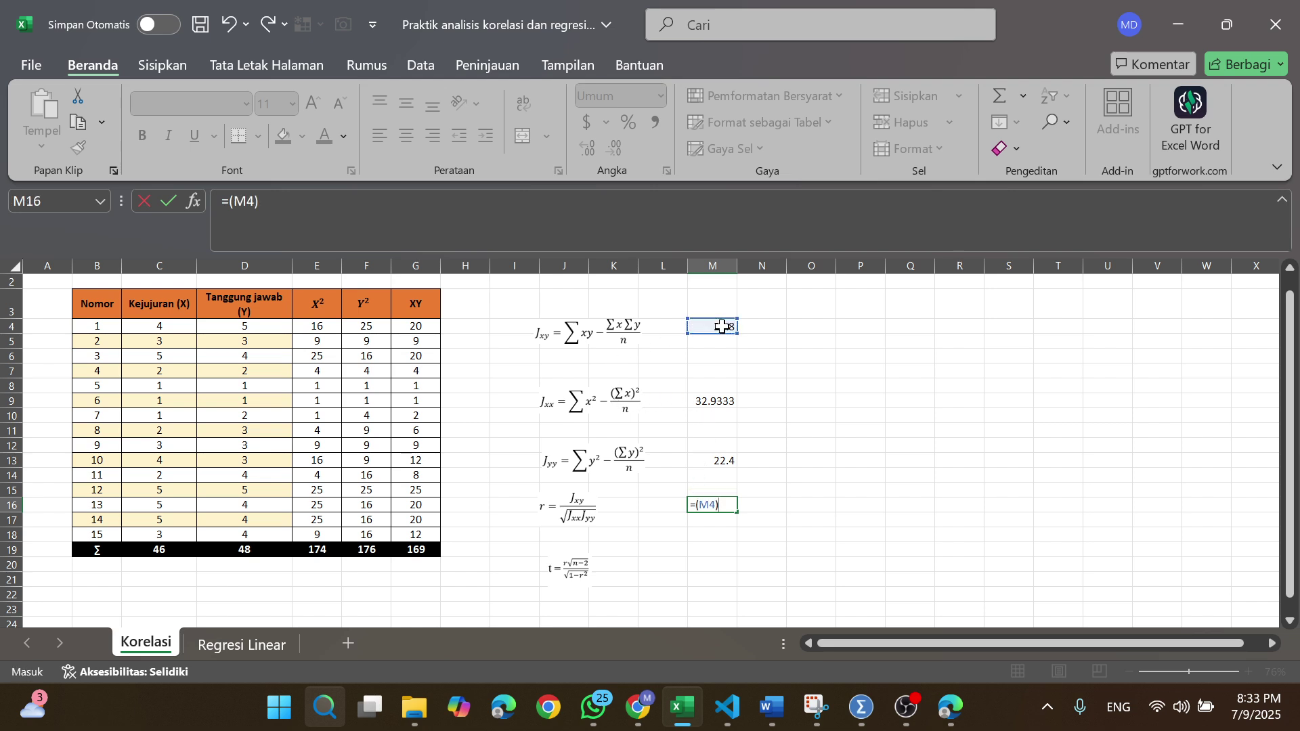
text(/)
text(sq)
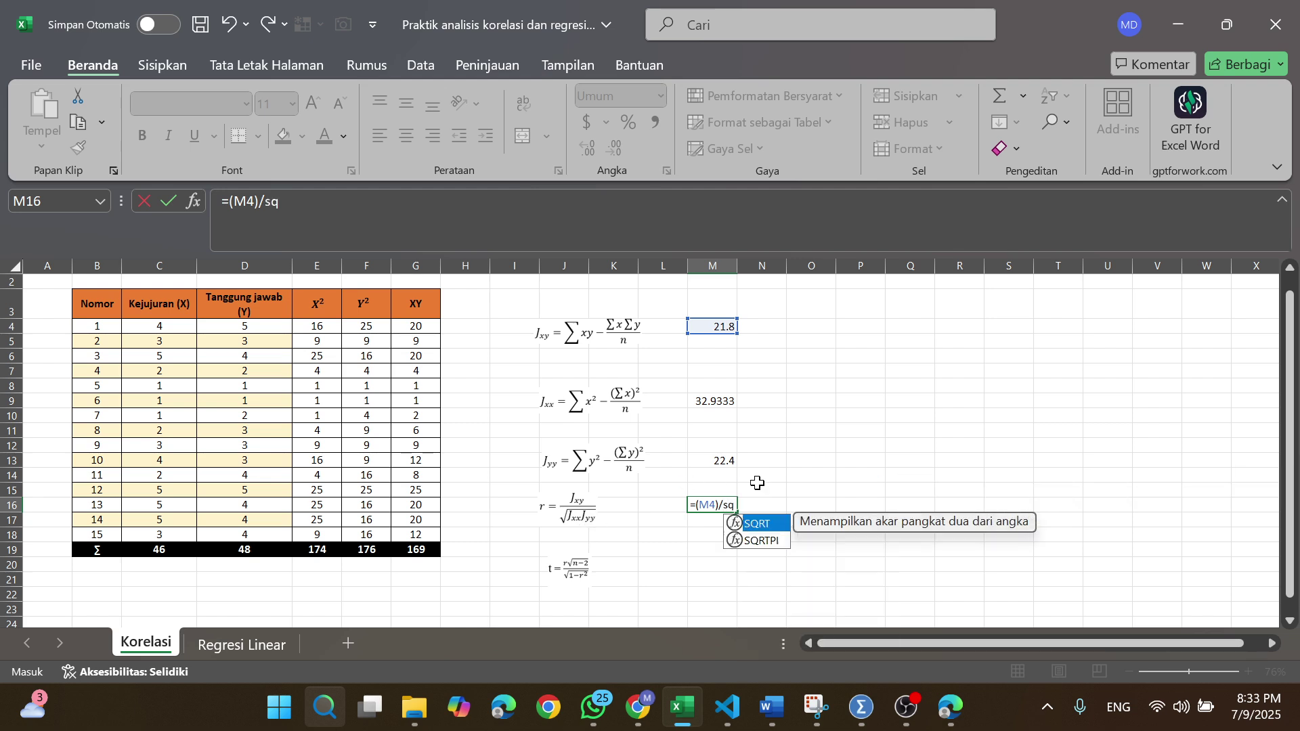
double_click(759, 524)
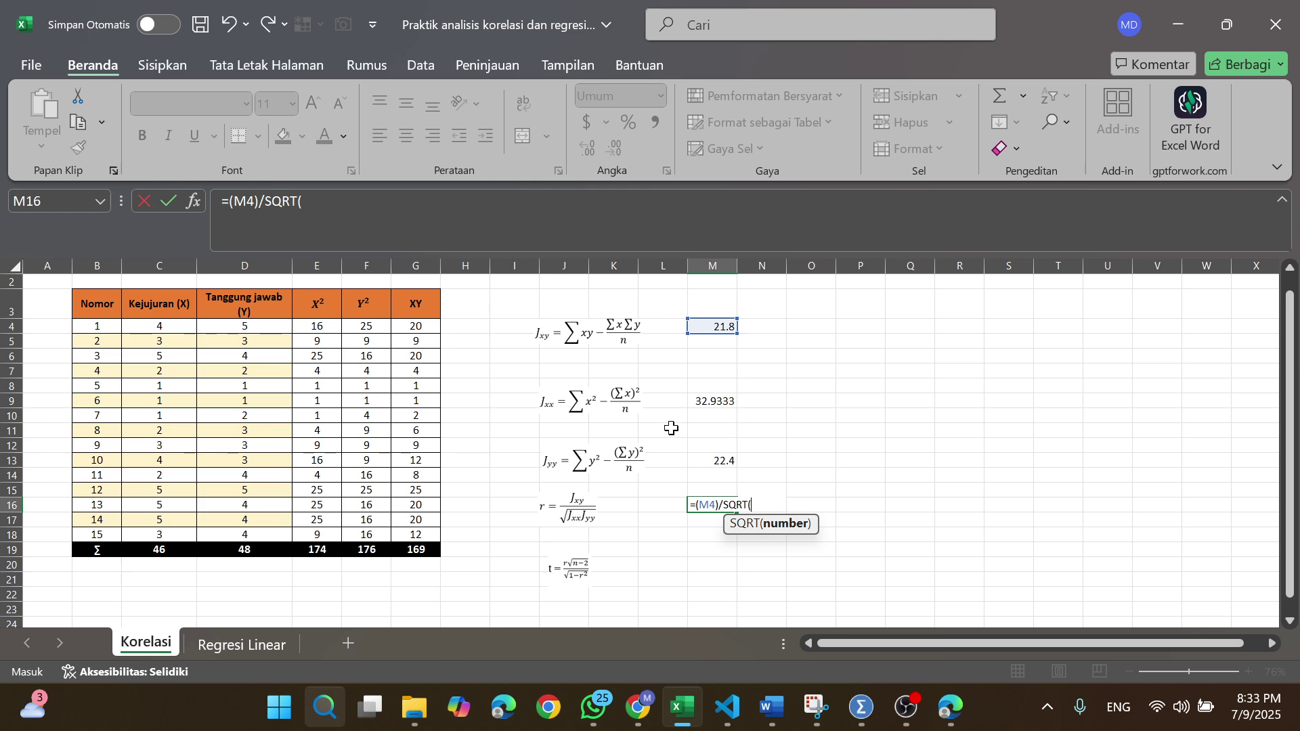
click(706, 402)
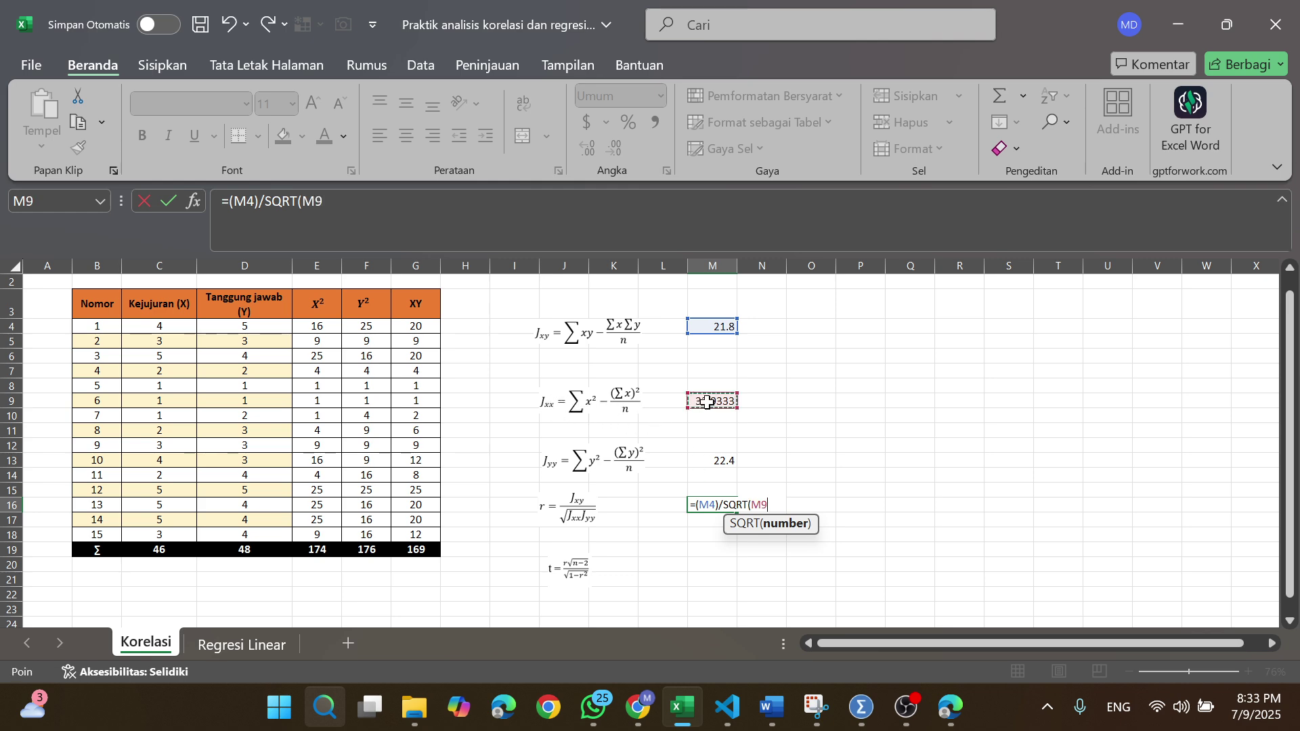
text(*)
click(716, 461)
text())
key(Return)
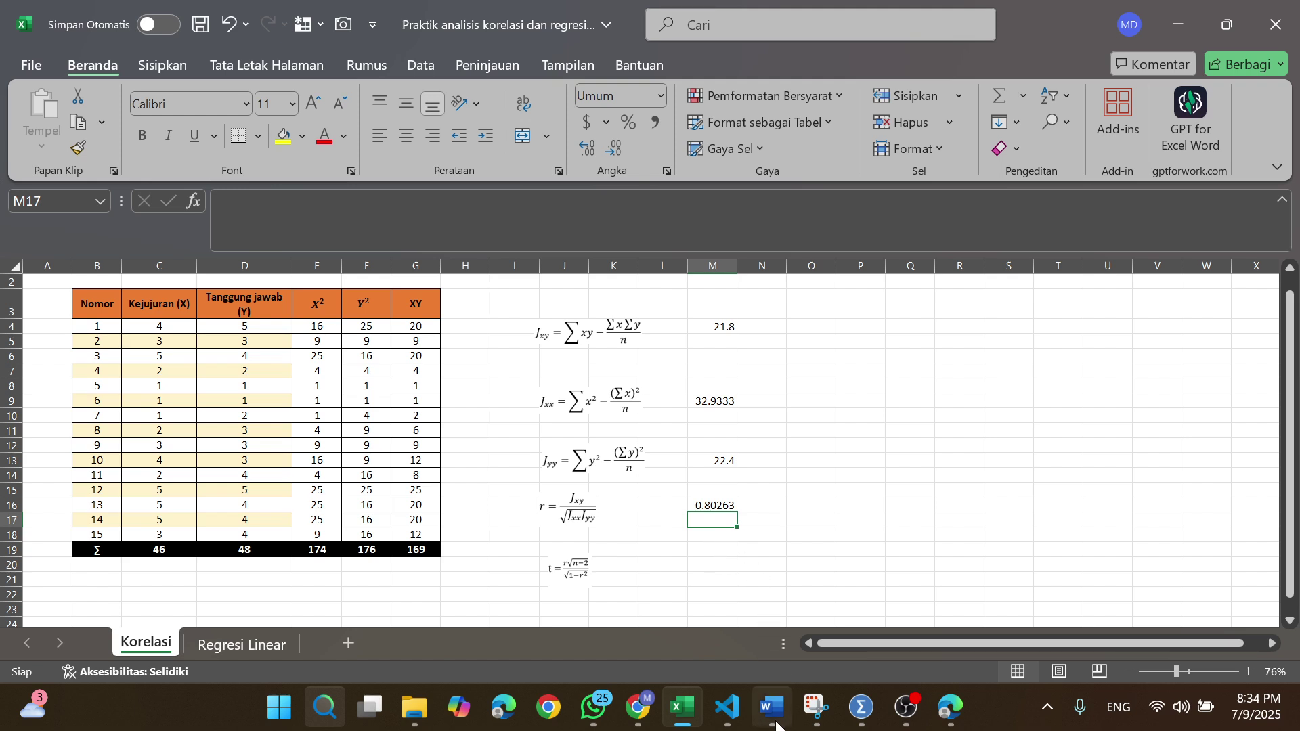
Review the r calculation and the coefficient of determination section in the Word document, and return to the Excel workbook
mouse_move(775, 711)
click(779, 650)
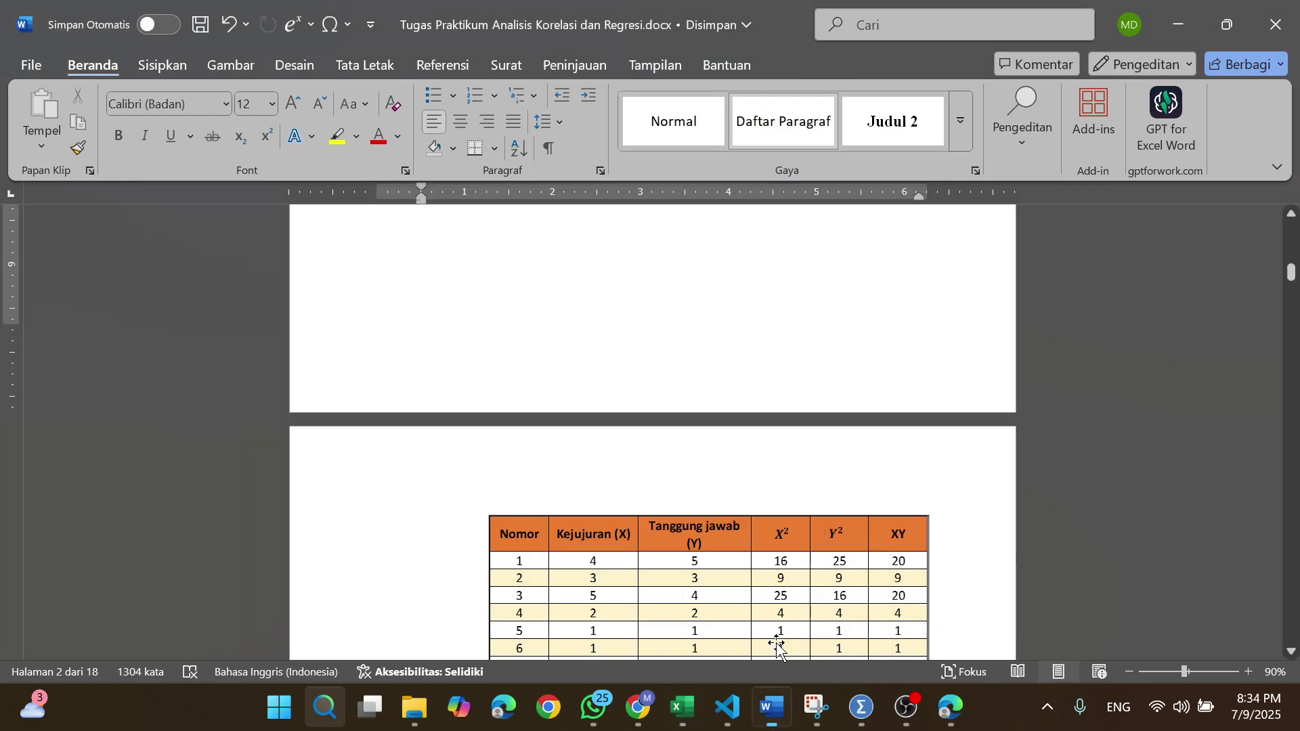
drag(1291, 271, 1295, 280)
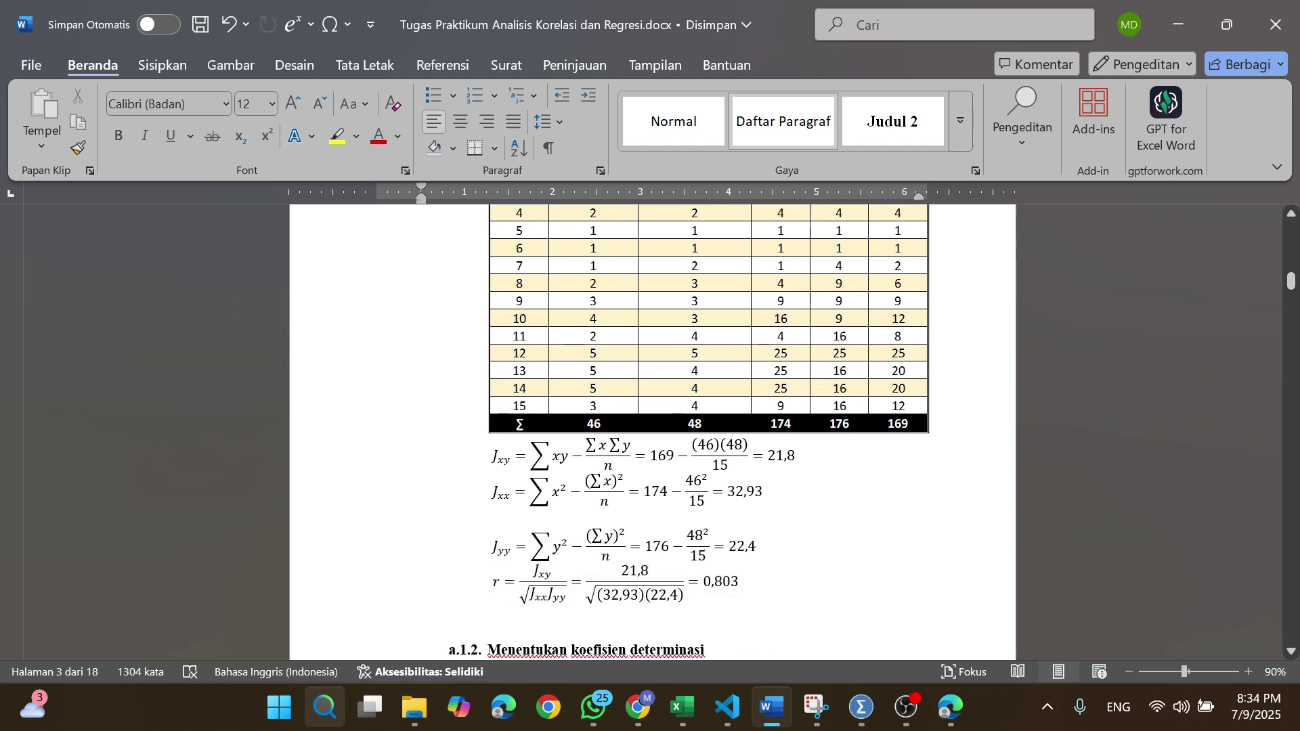
drag(1292, 281, 1293, 294)
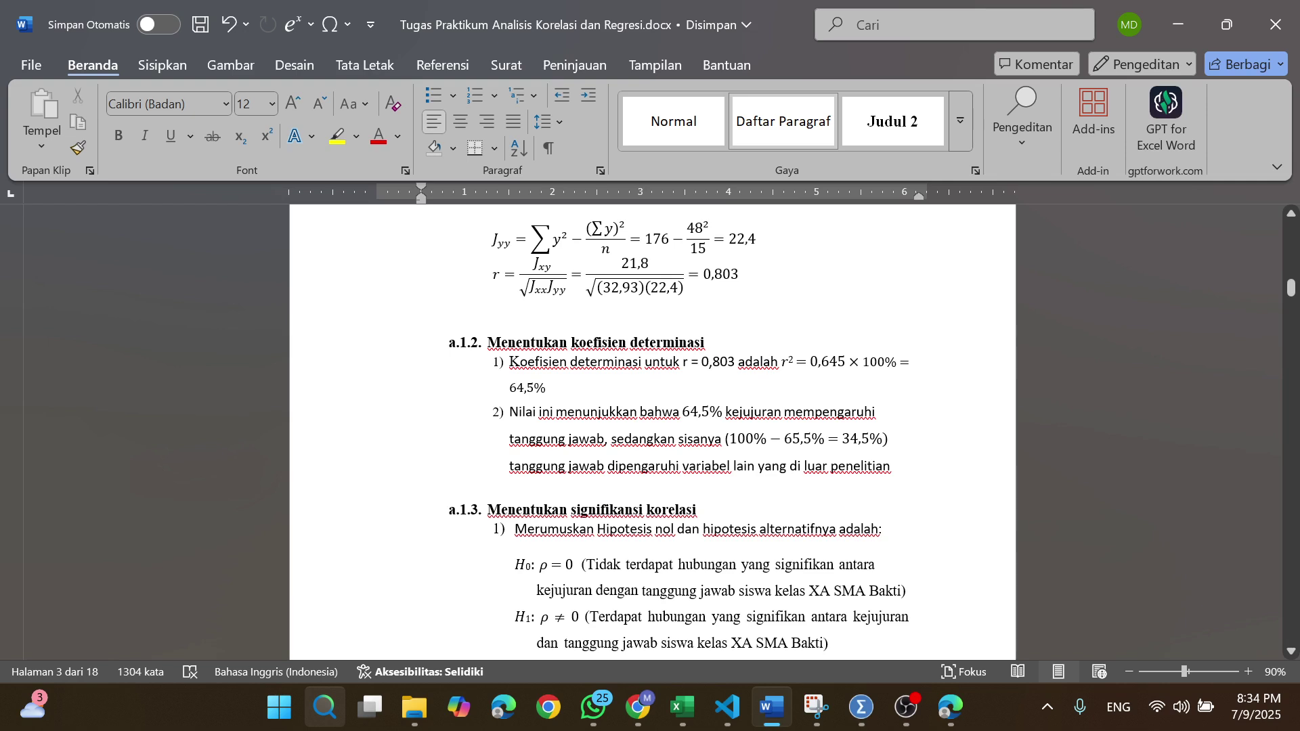
mouse_move(682, 707)
click(669, 640)
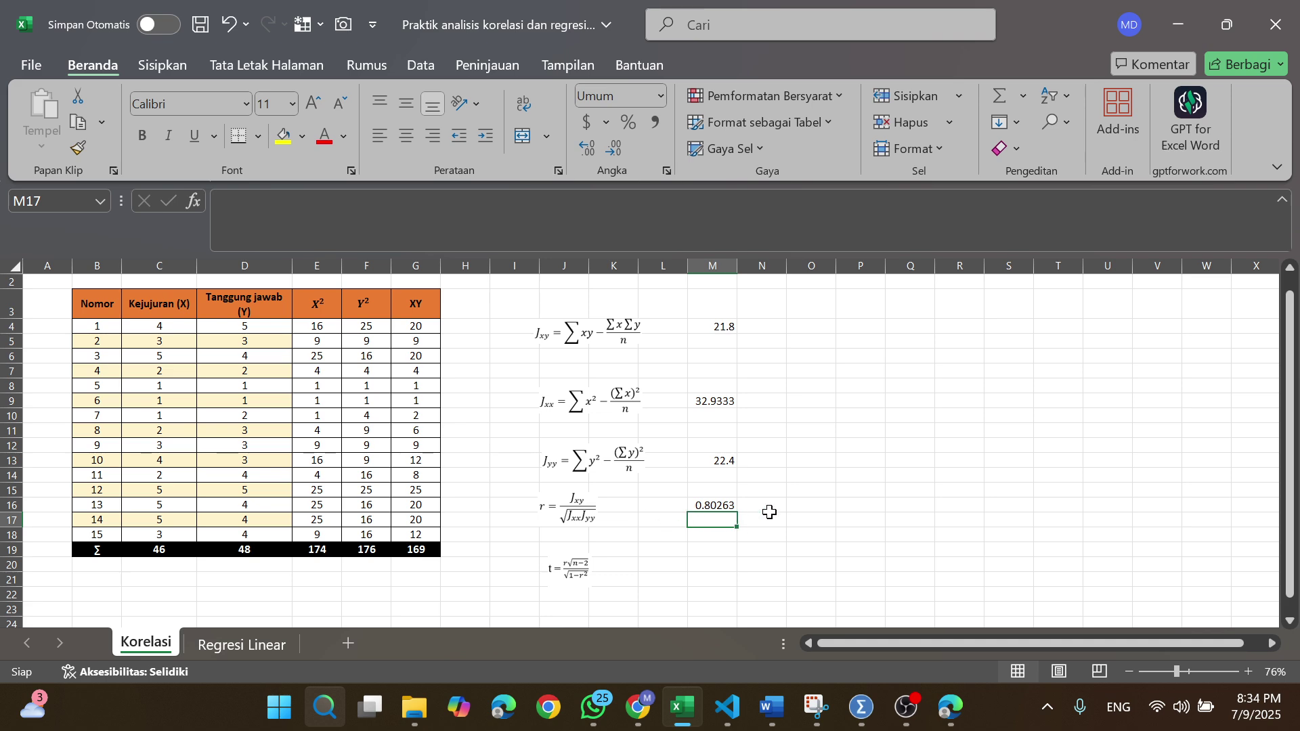
Label cell P16, in the same row as the r result, as r^2
click(856, 506)
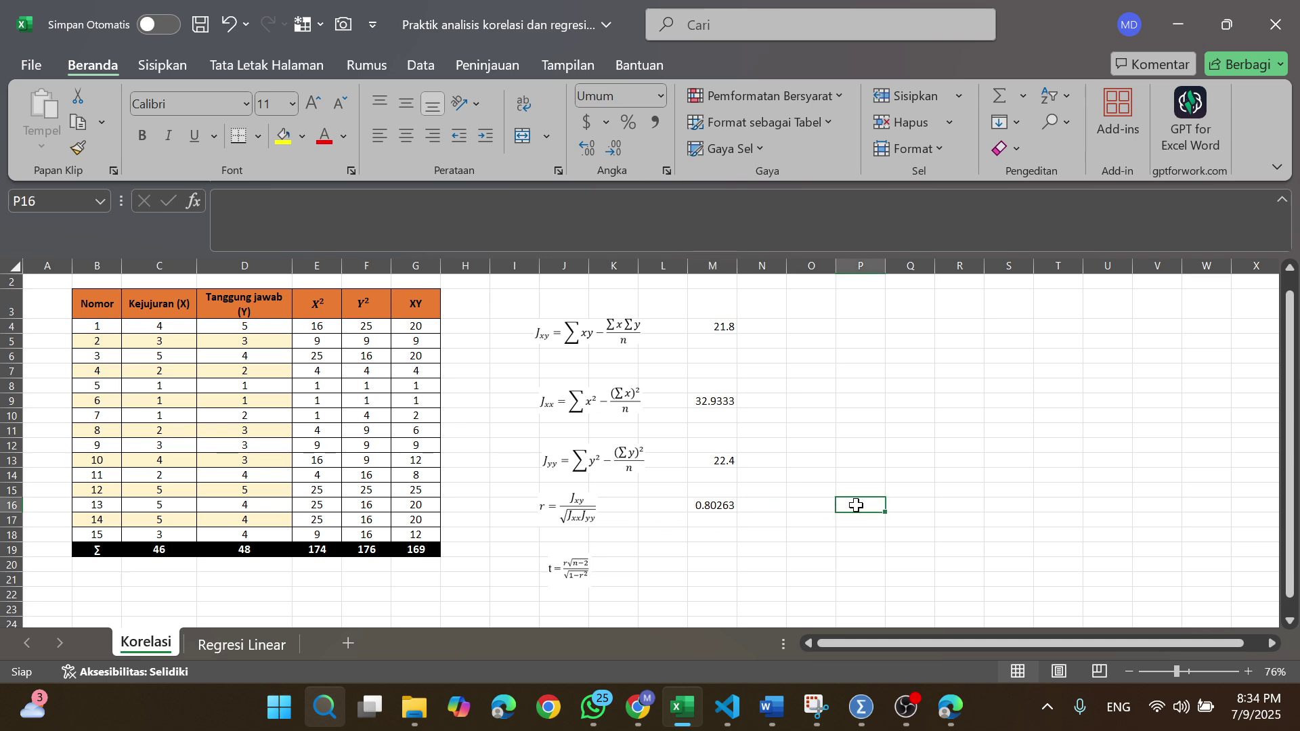
text(r)
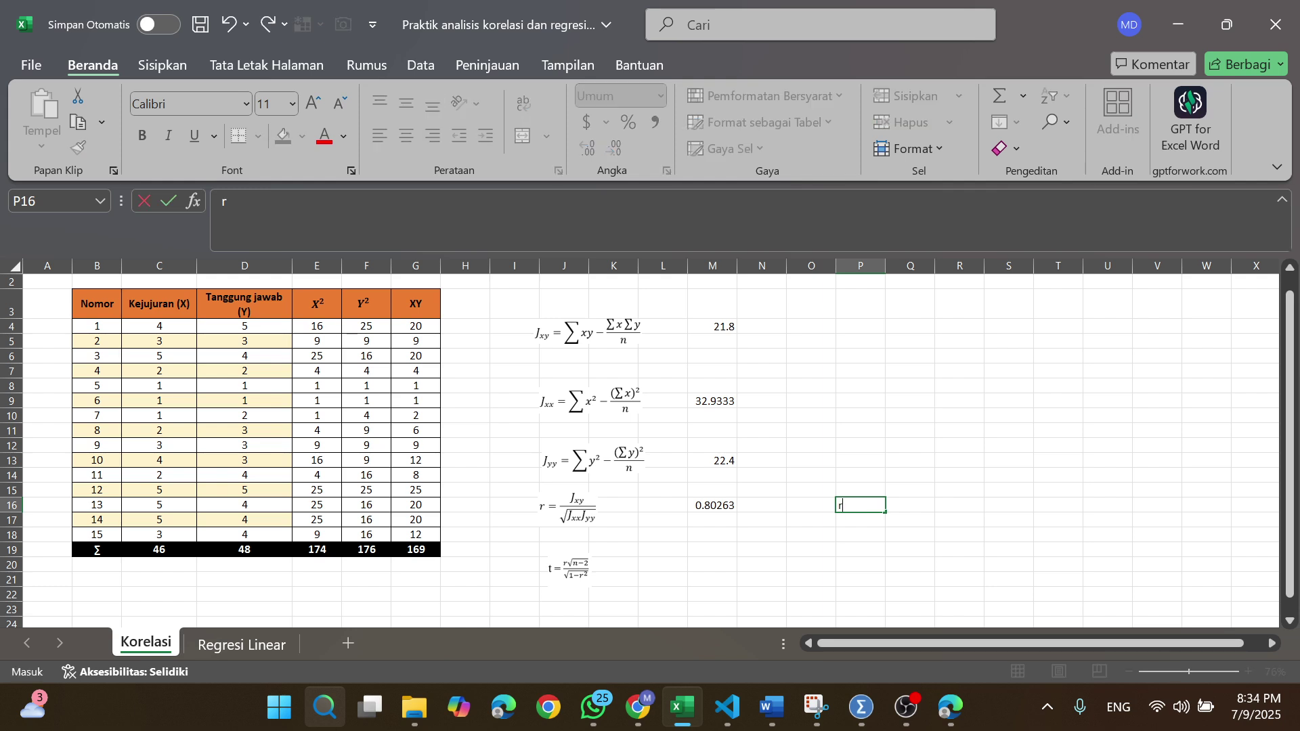
text(^2)
click(918, 506)
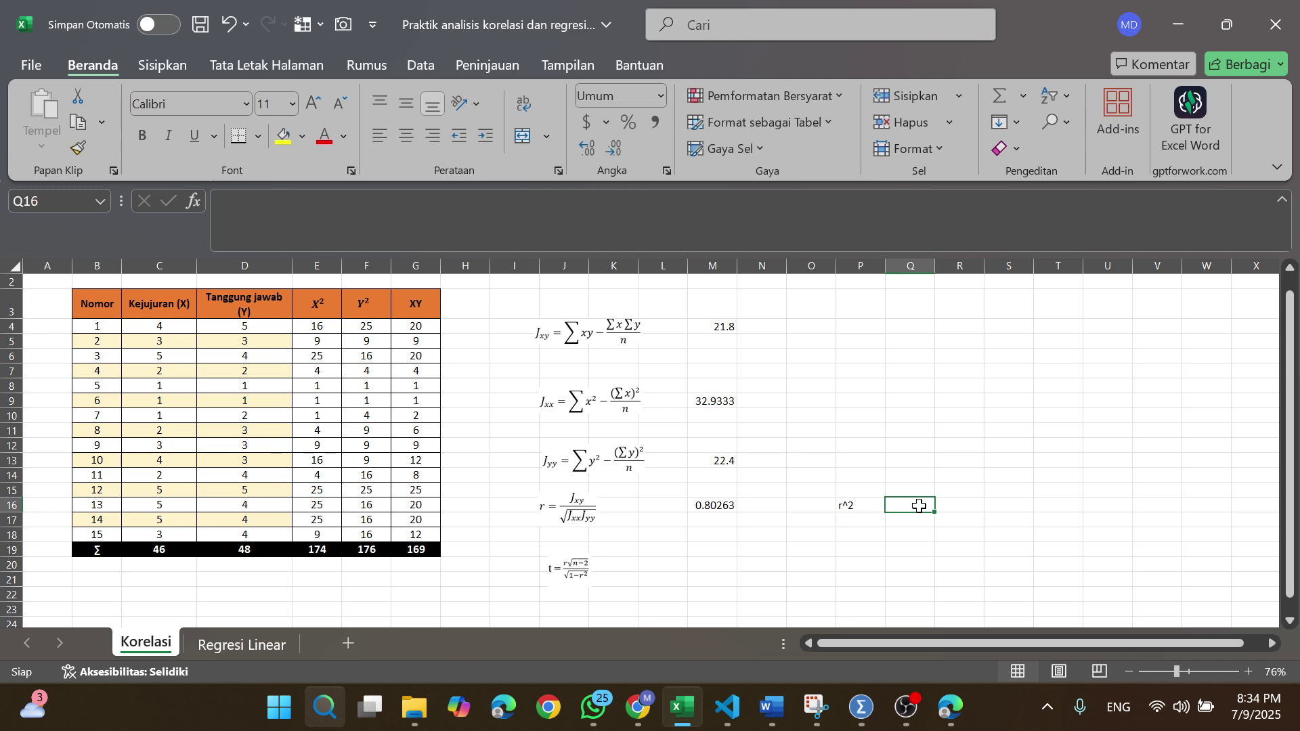
Calculate the coefficient of determination in cell Q16, beside the r^2 label, with =M16^2
text(=)
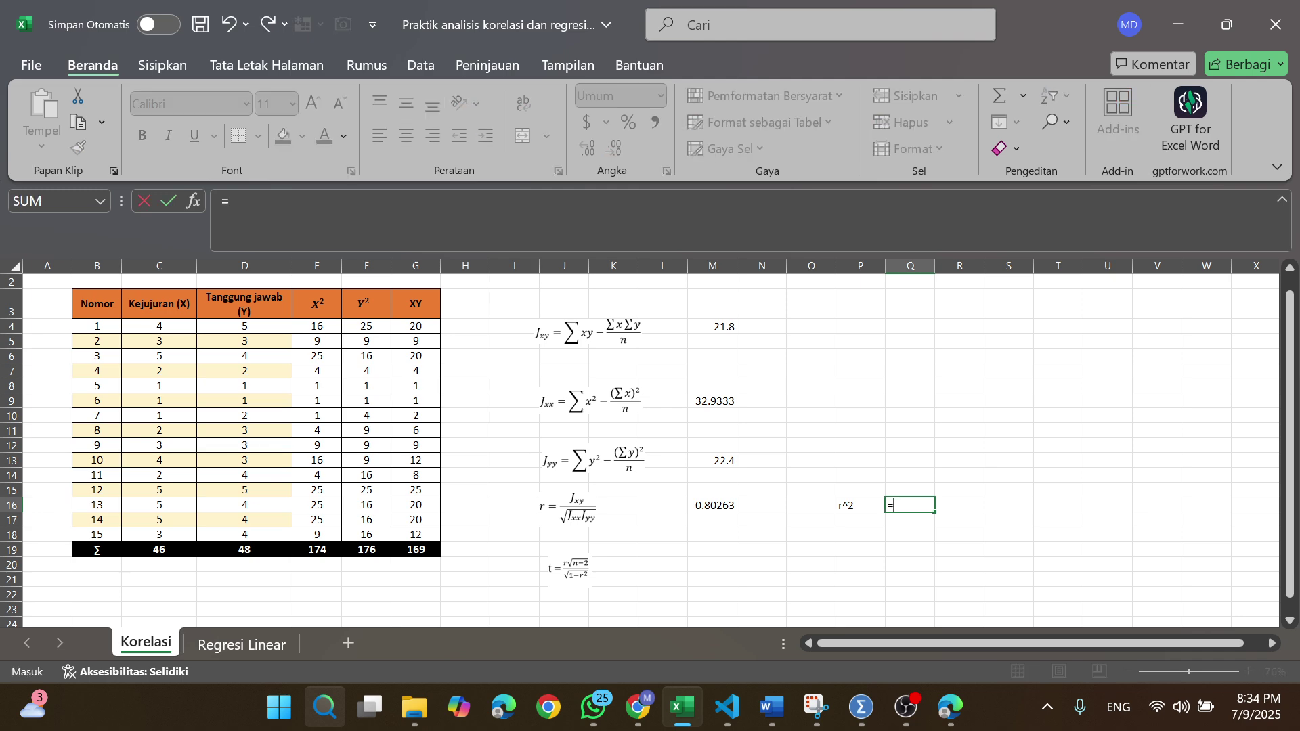
click(724, 509)
text(^2)
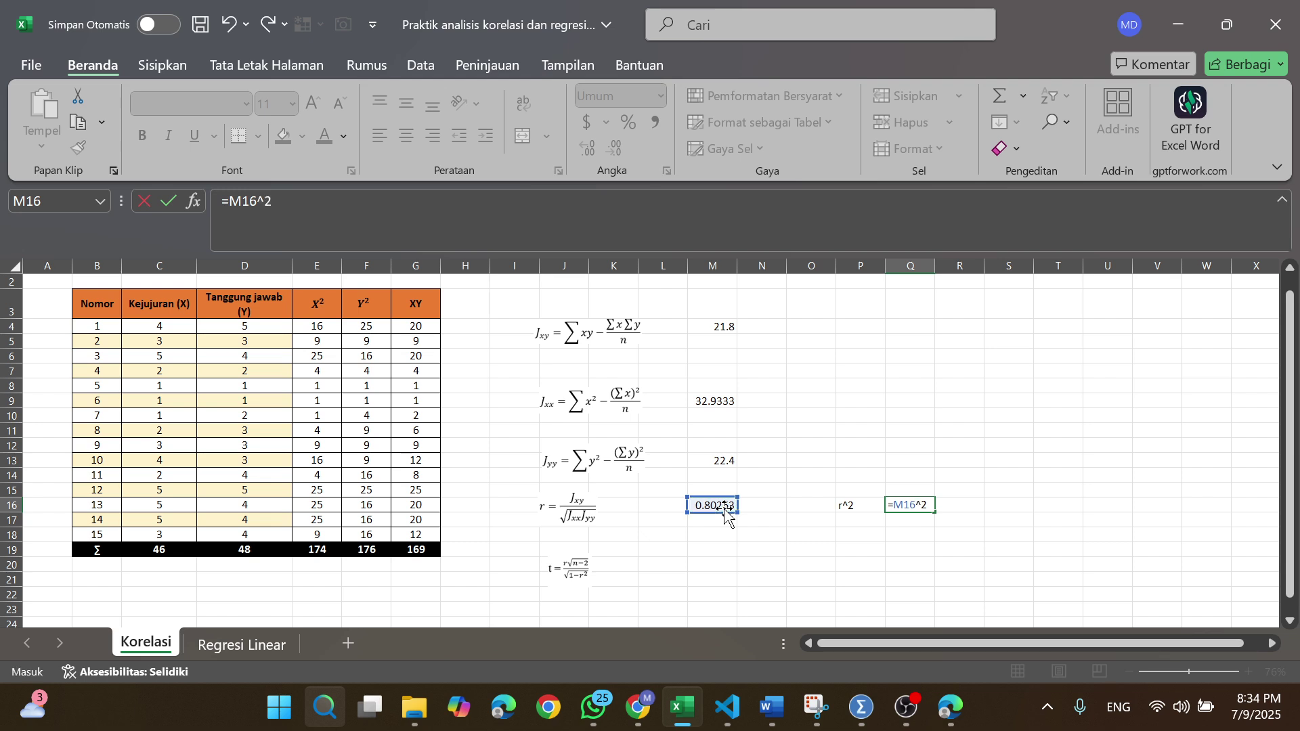
key(Return)
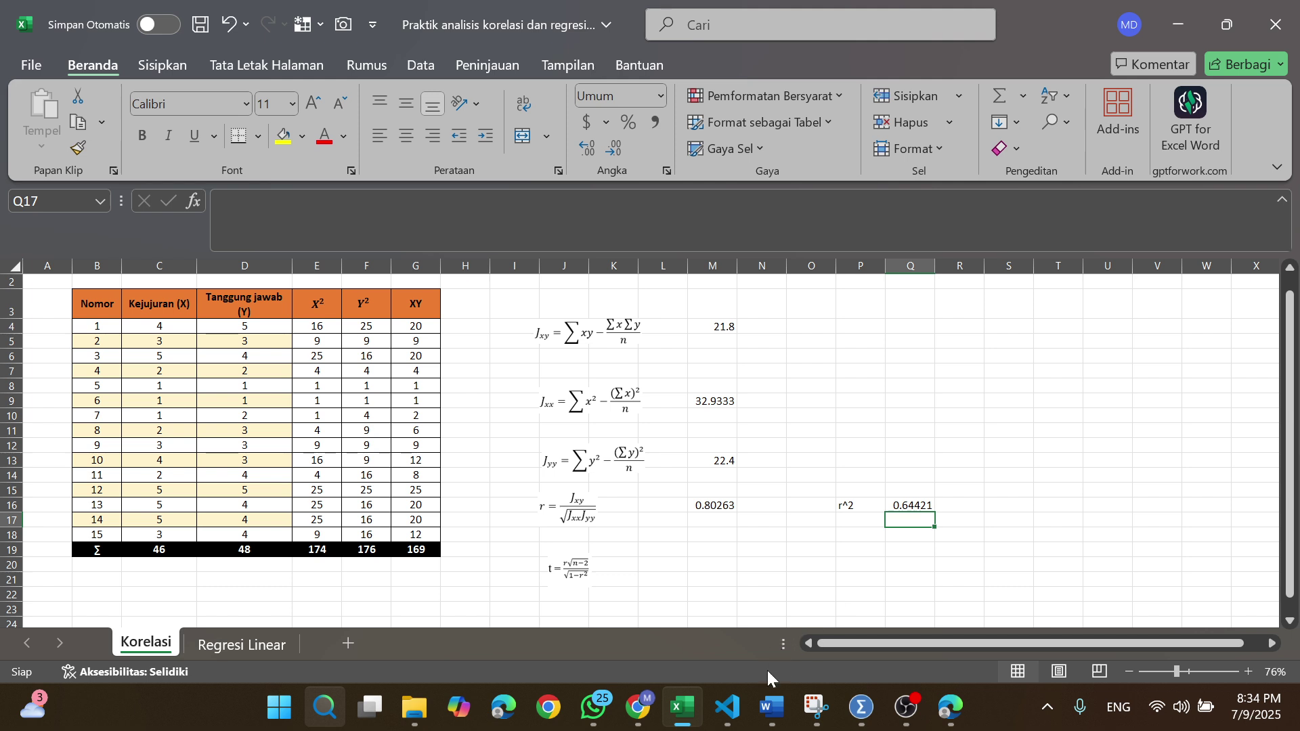
Review the coefficient of determination, hypotheses and t formula in the Word document, and return to the Excel workbook
mouse_move(772, 707)
mouse_move(774, 637)
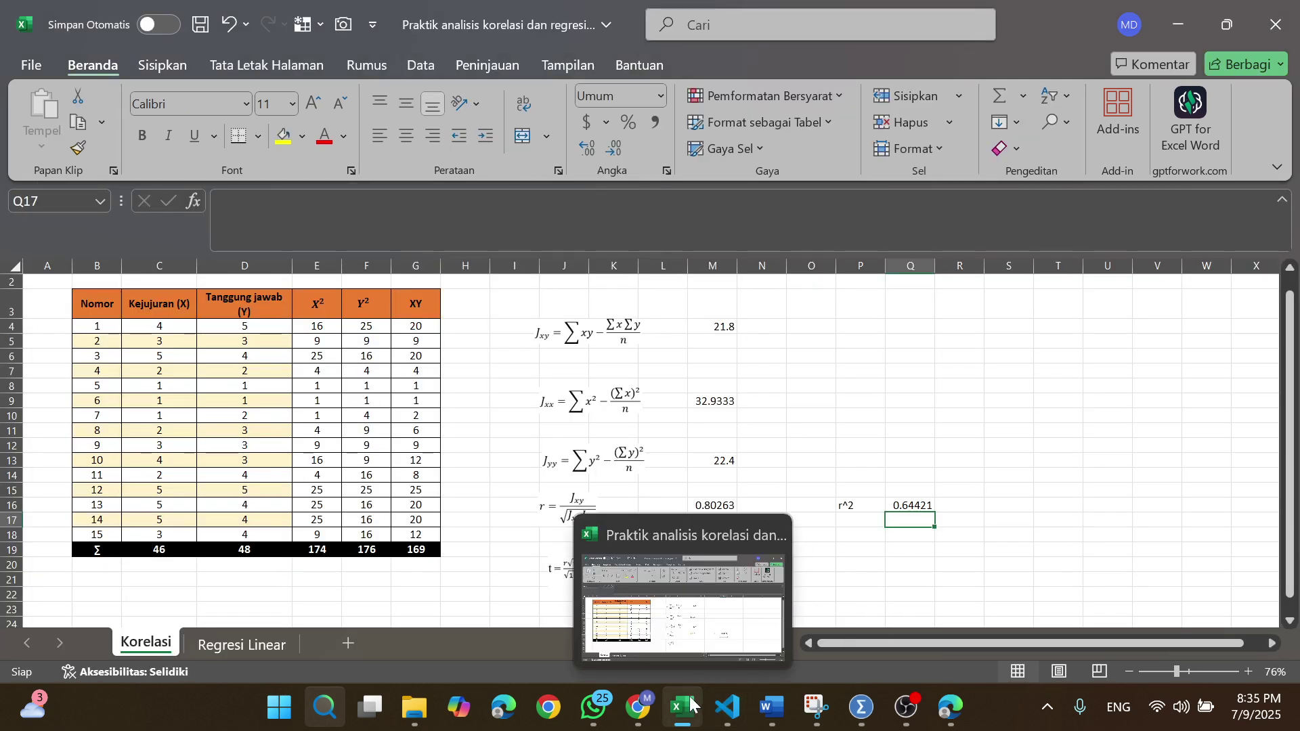
mouse_move(682, 707)
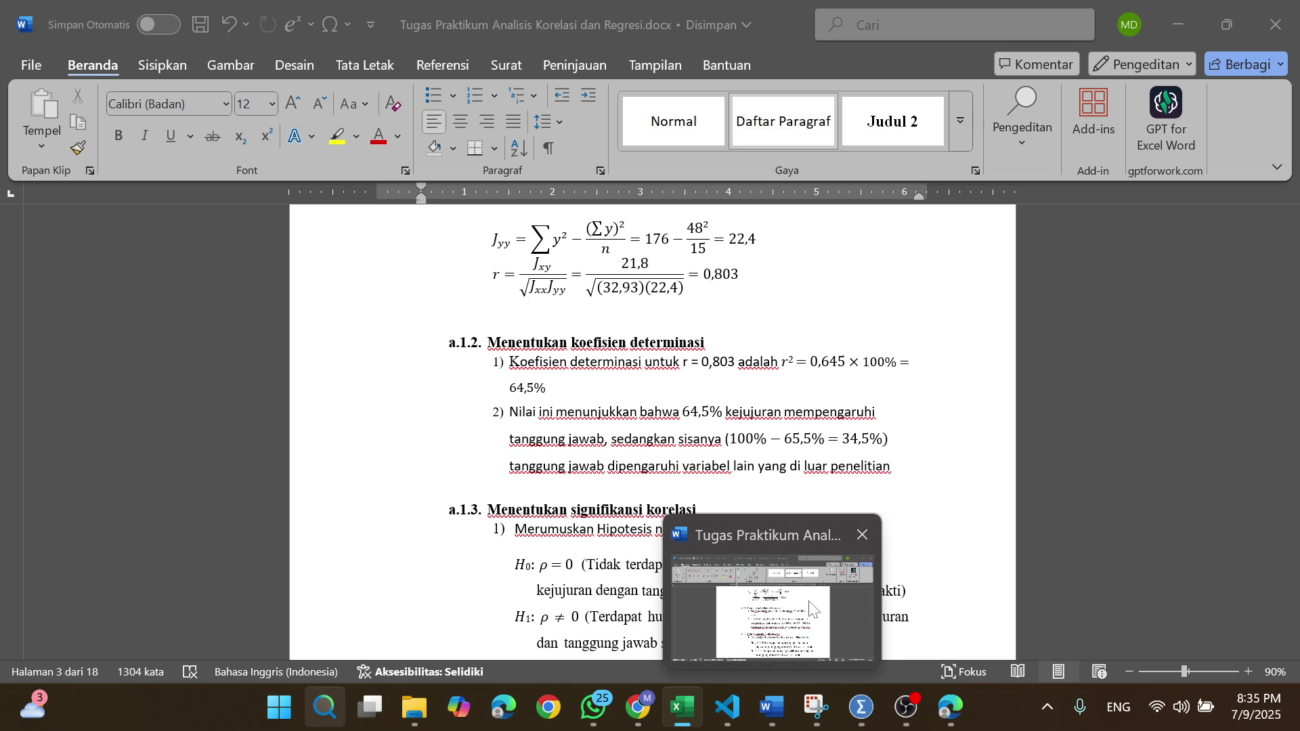
click(772, 623)
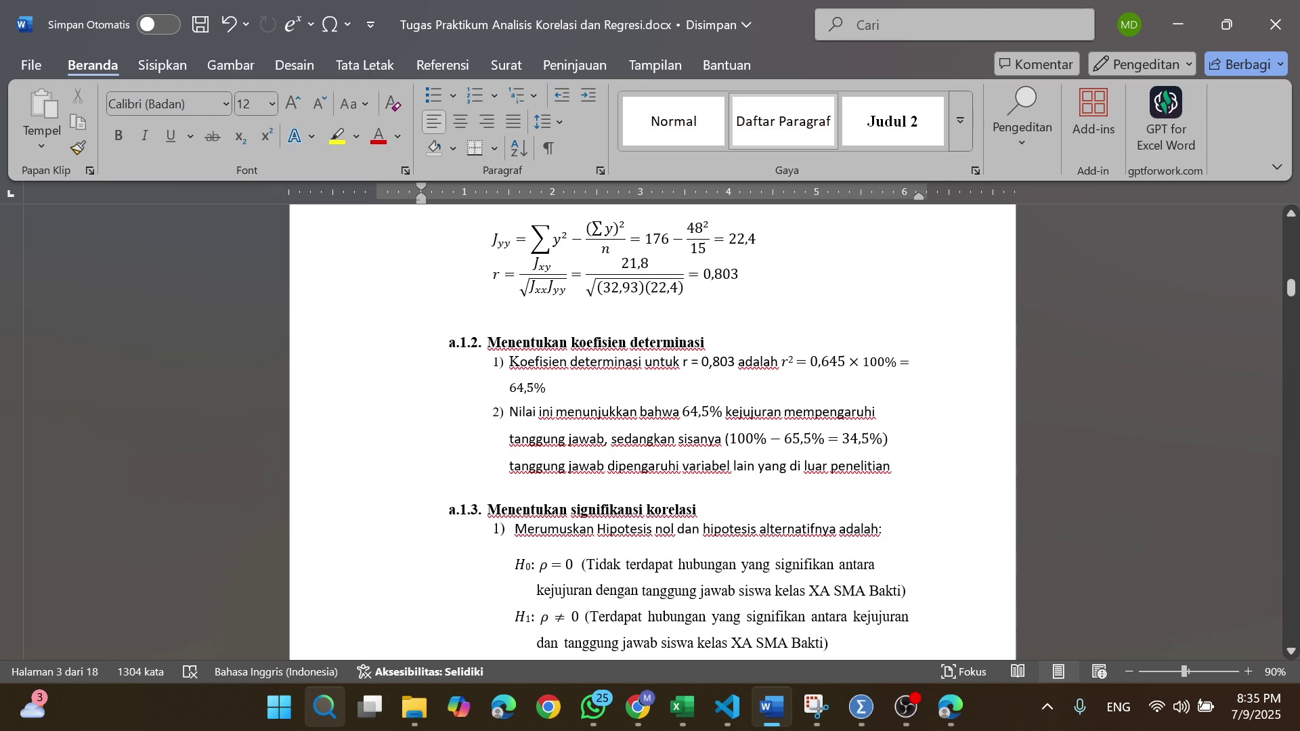
click(1291, 296)
drag(1293, 298, 1294, 300)
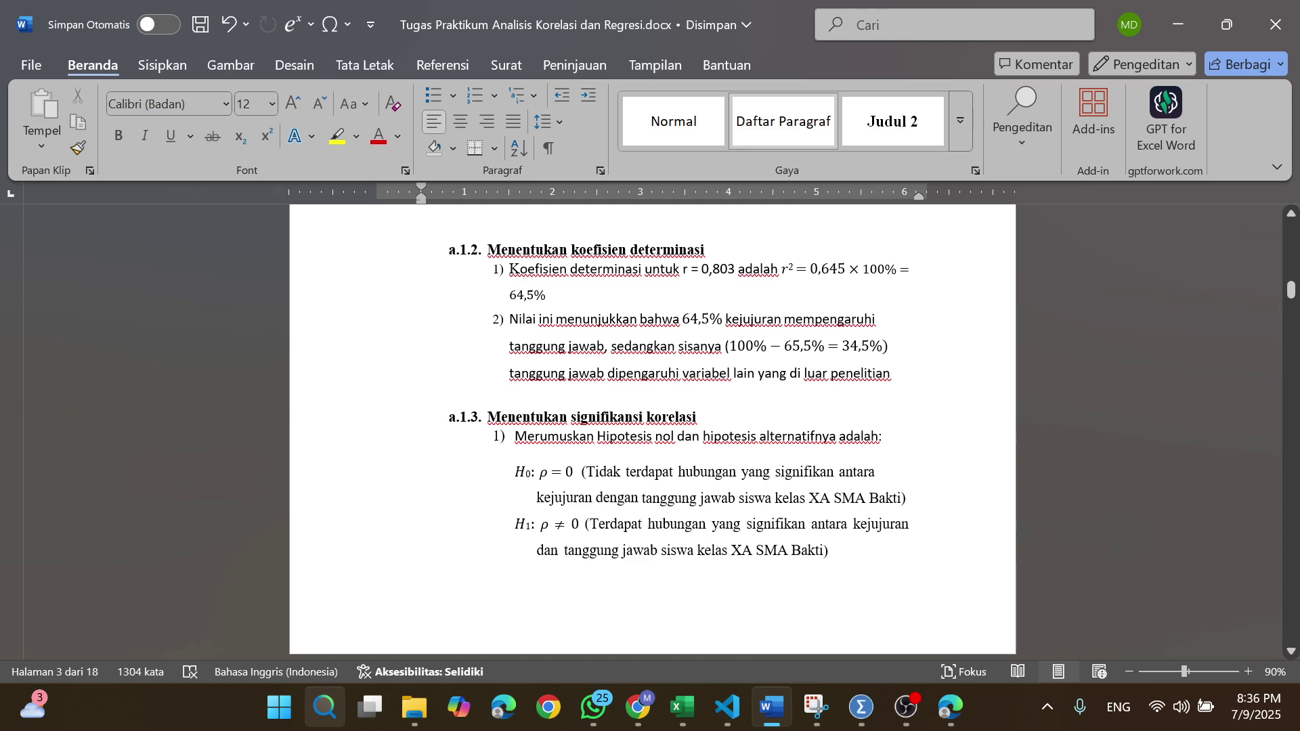
drag(1290, 291, 1290, 306)
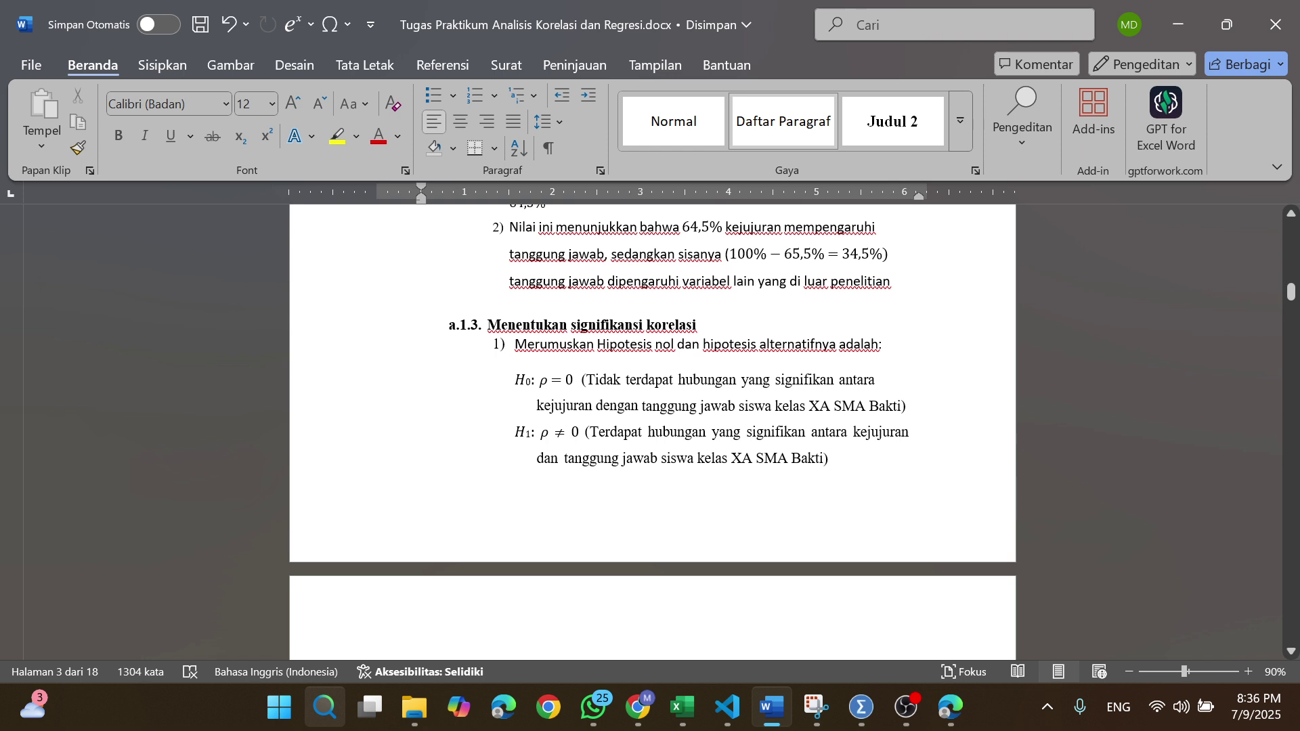
drag(1291, 297, 1293, 312)
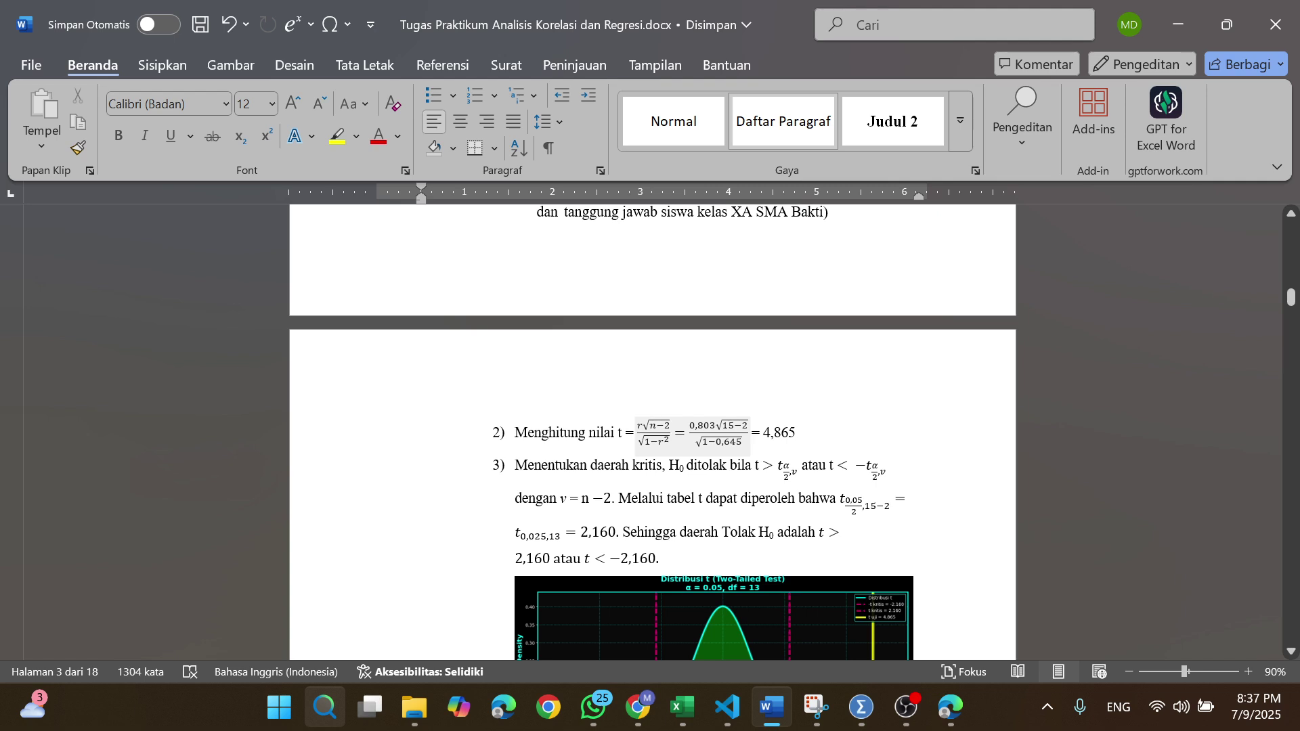
click(685, 711)
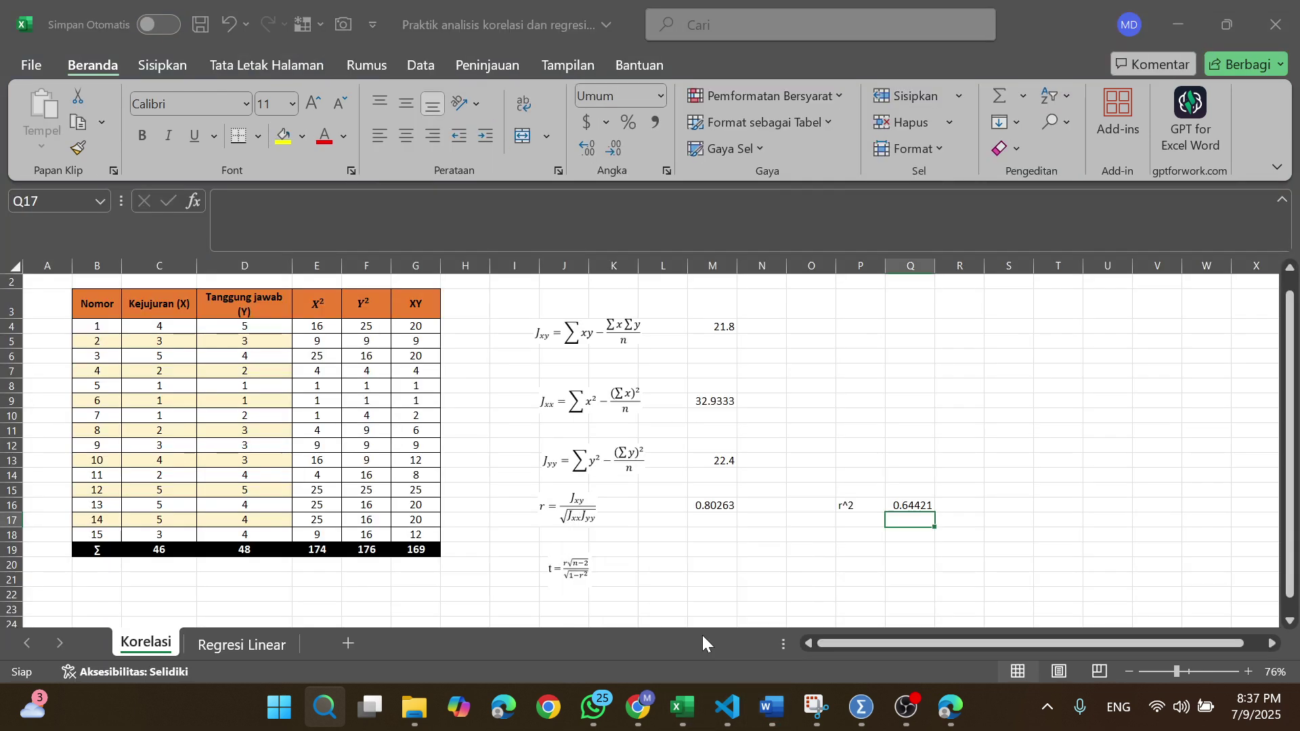
Calculate the t statistic in cell M20 beside its formula with =(M16*SQRT(B18-2))/SQRT(1-Q16)
click(708, 565)
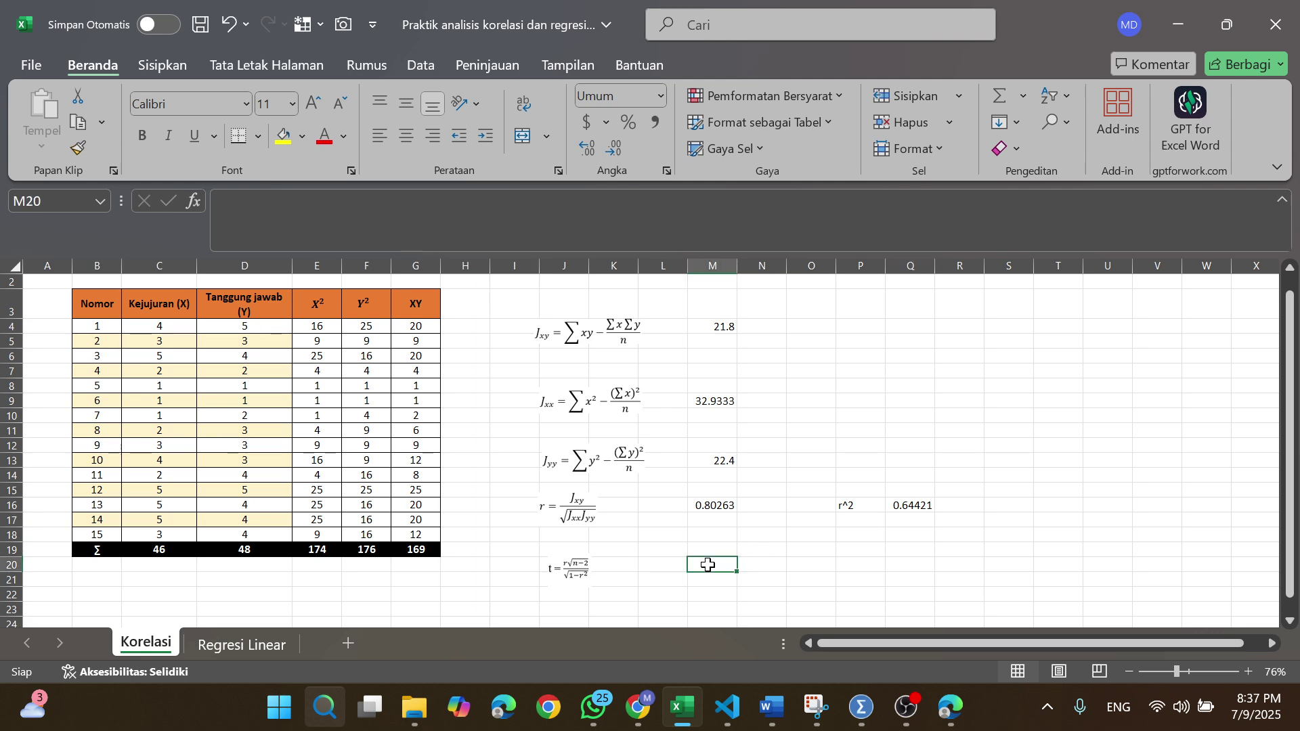
text(=)
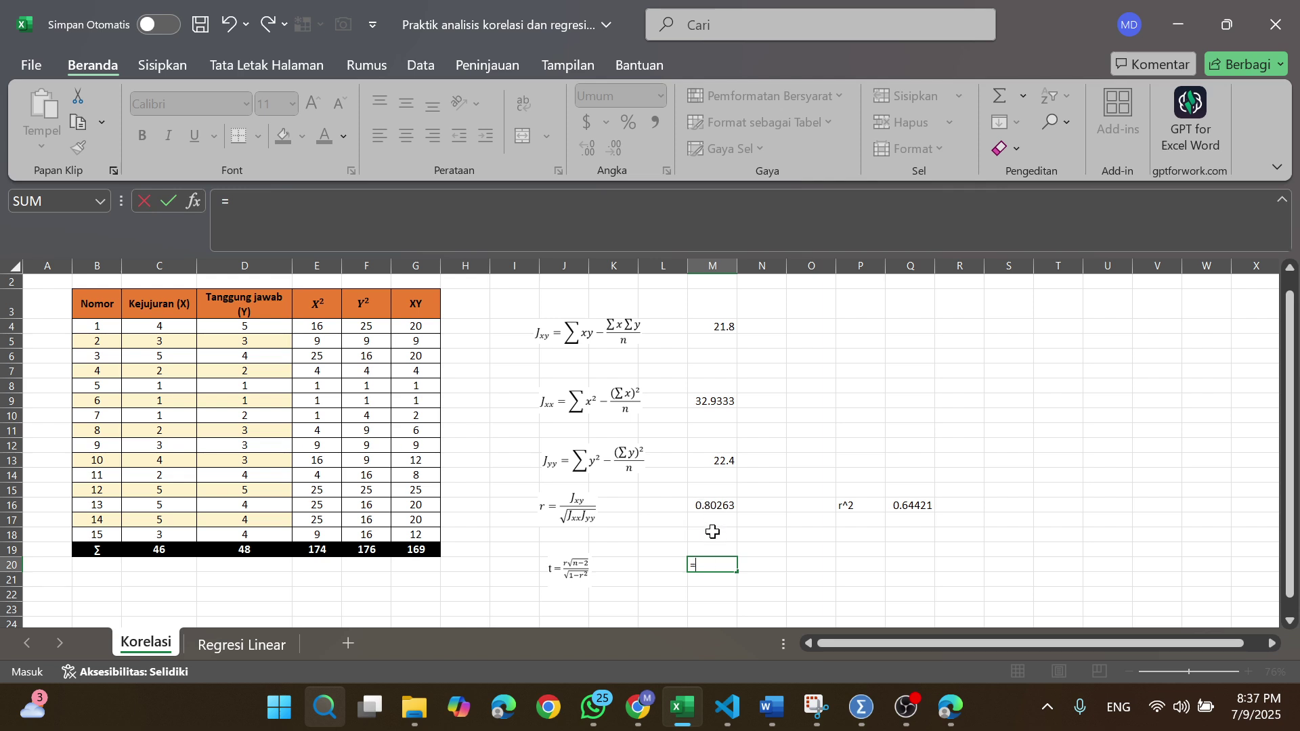
text(()
click(715, 508)
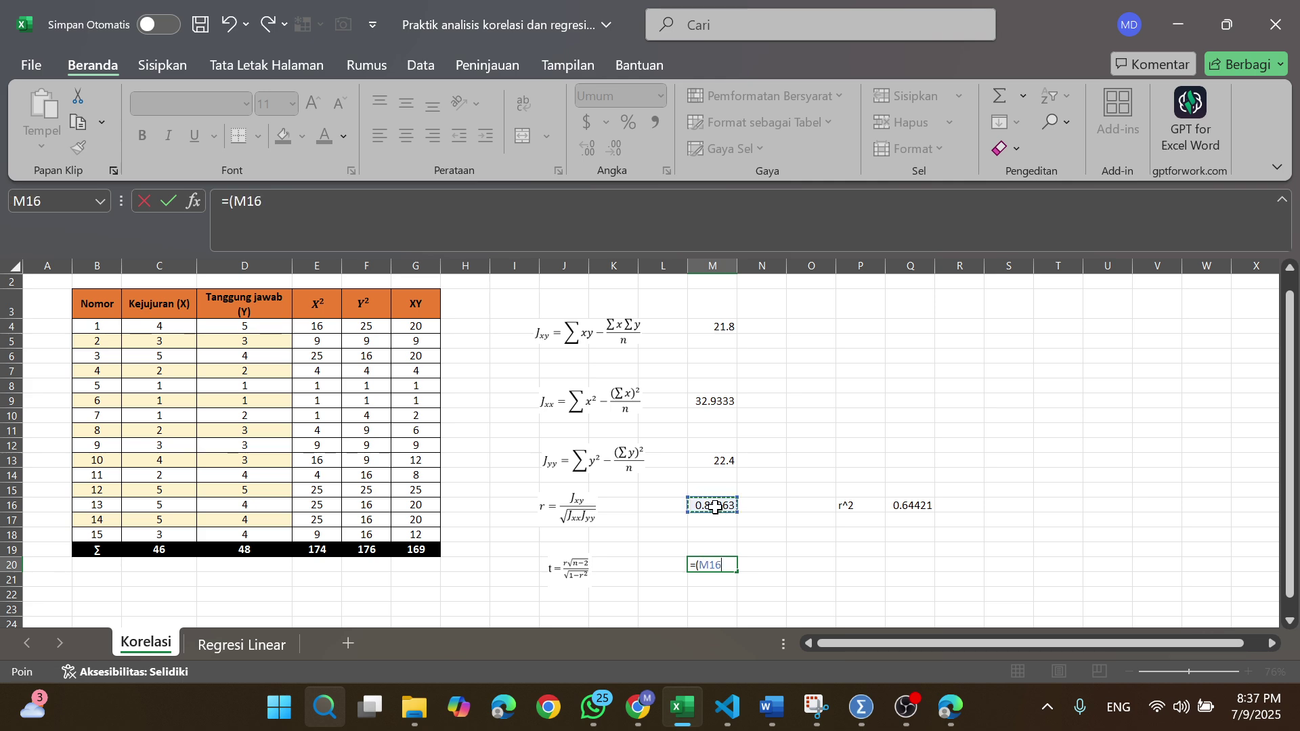
text(*sq)
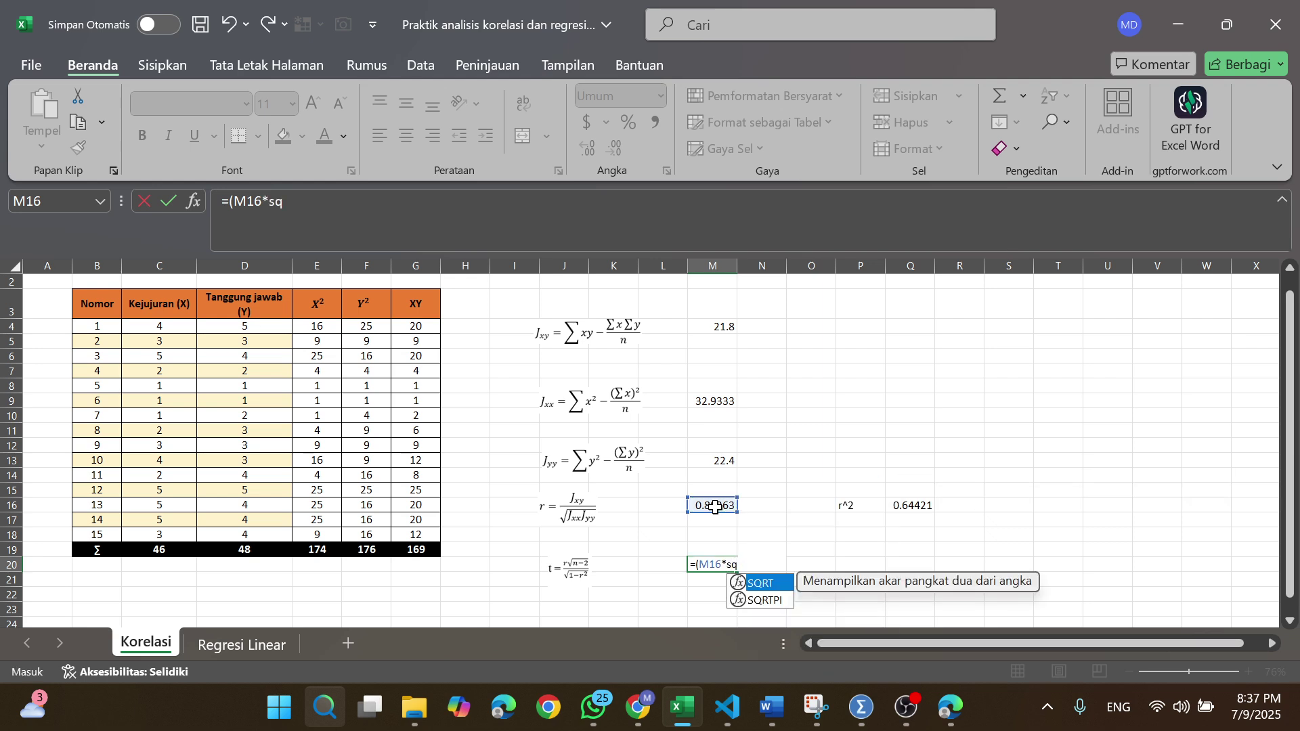
key(Tab)
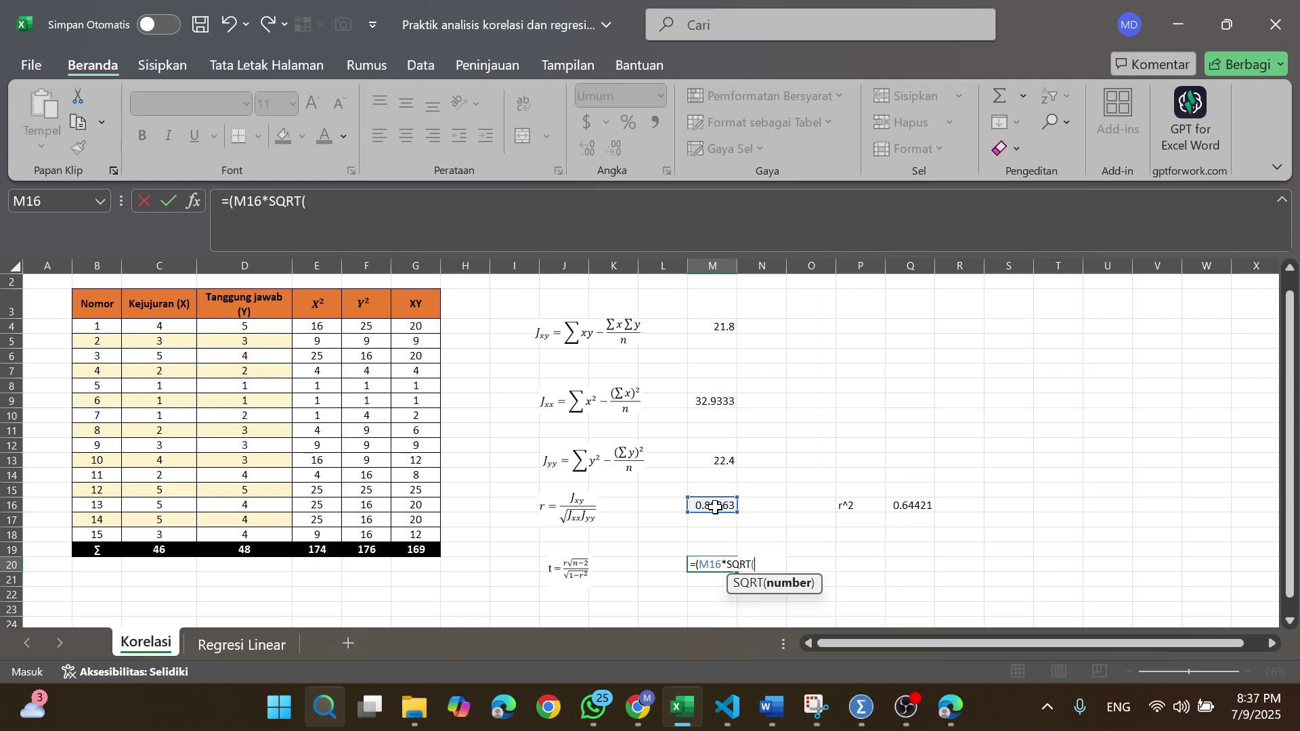
click(107, 532)
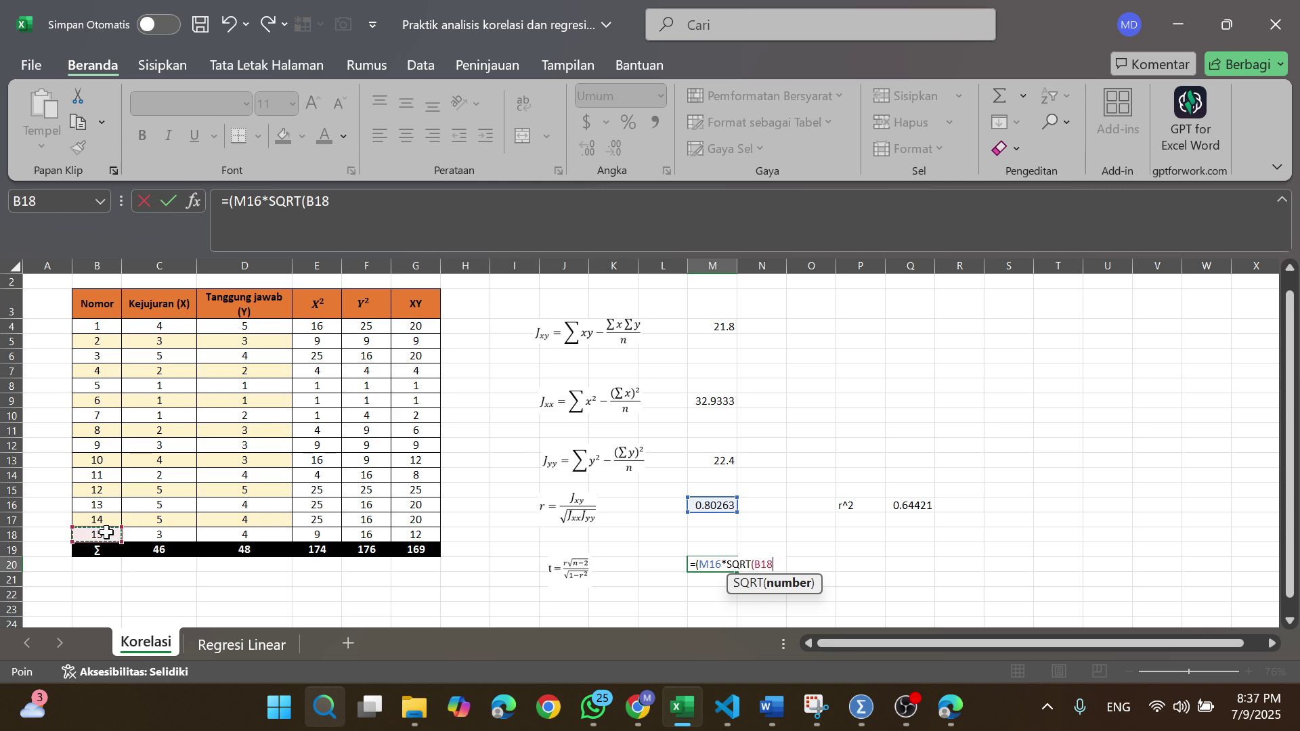
text(-2)))
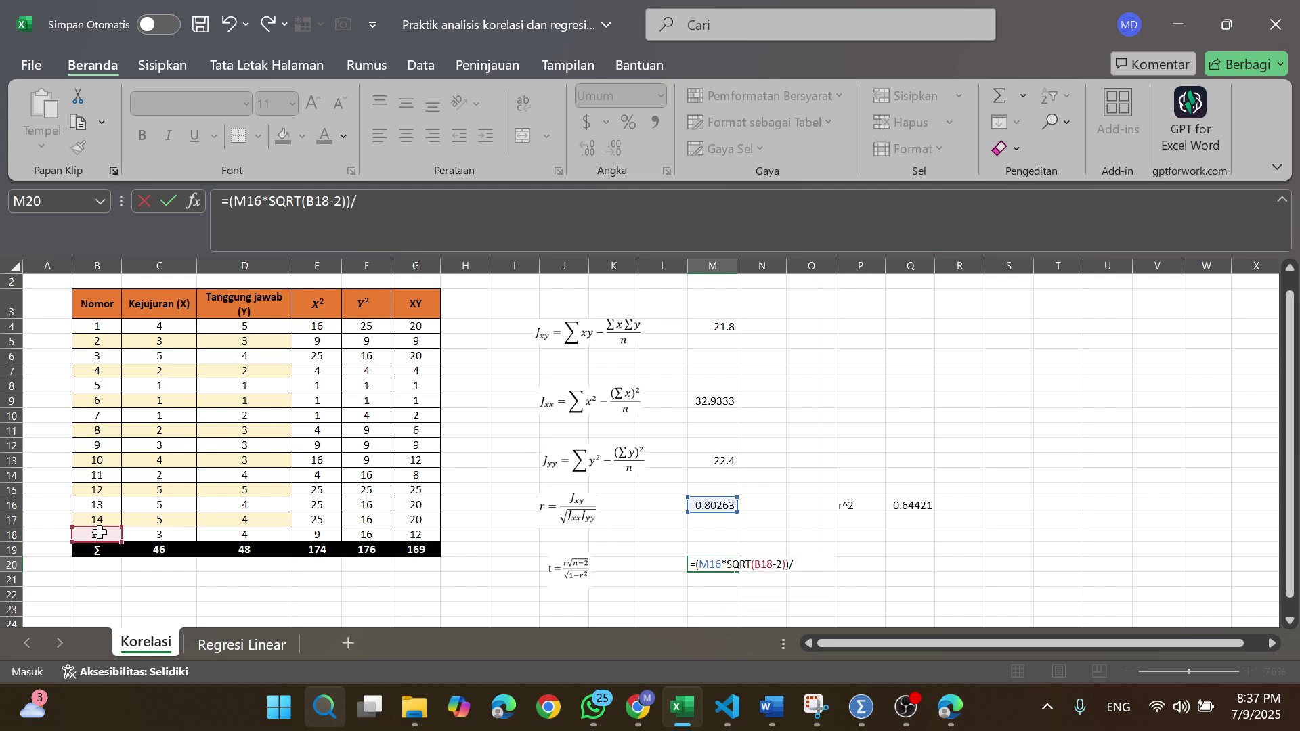
text(/SQRT()
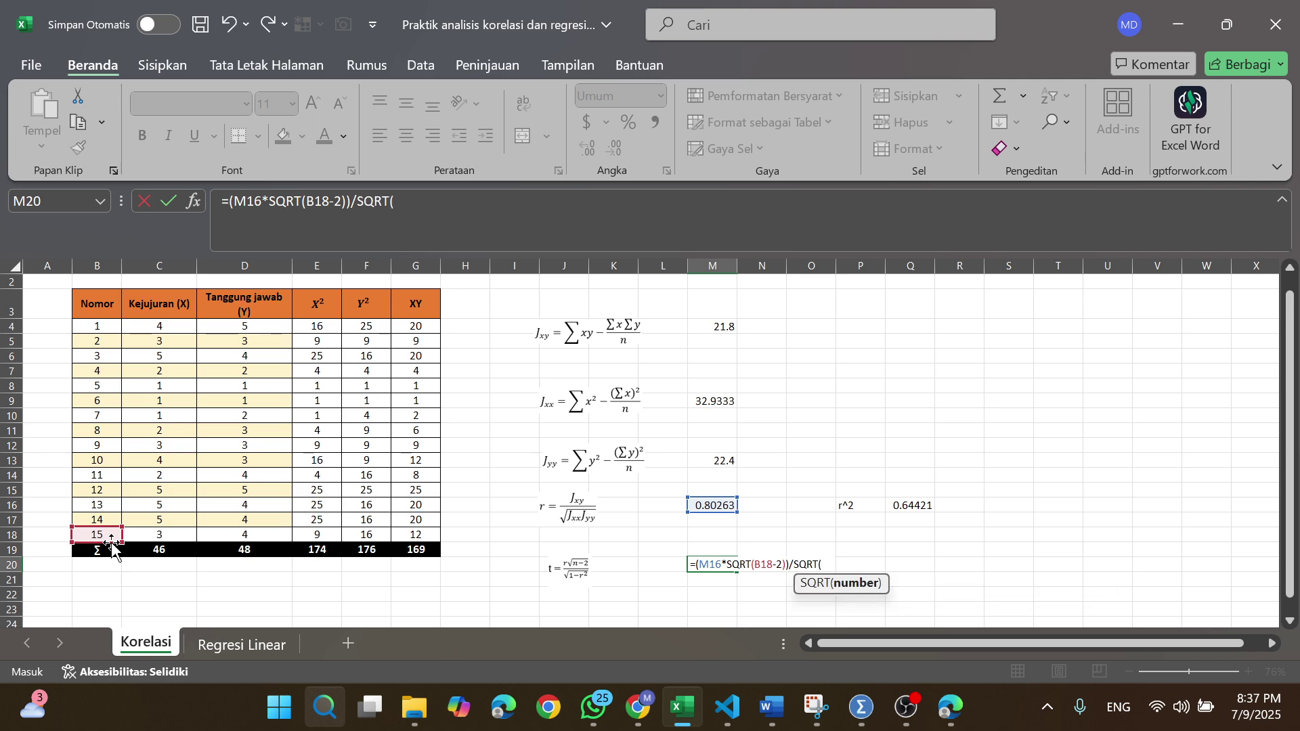
text(1-)
click(910, 505)
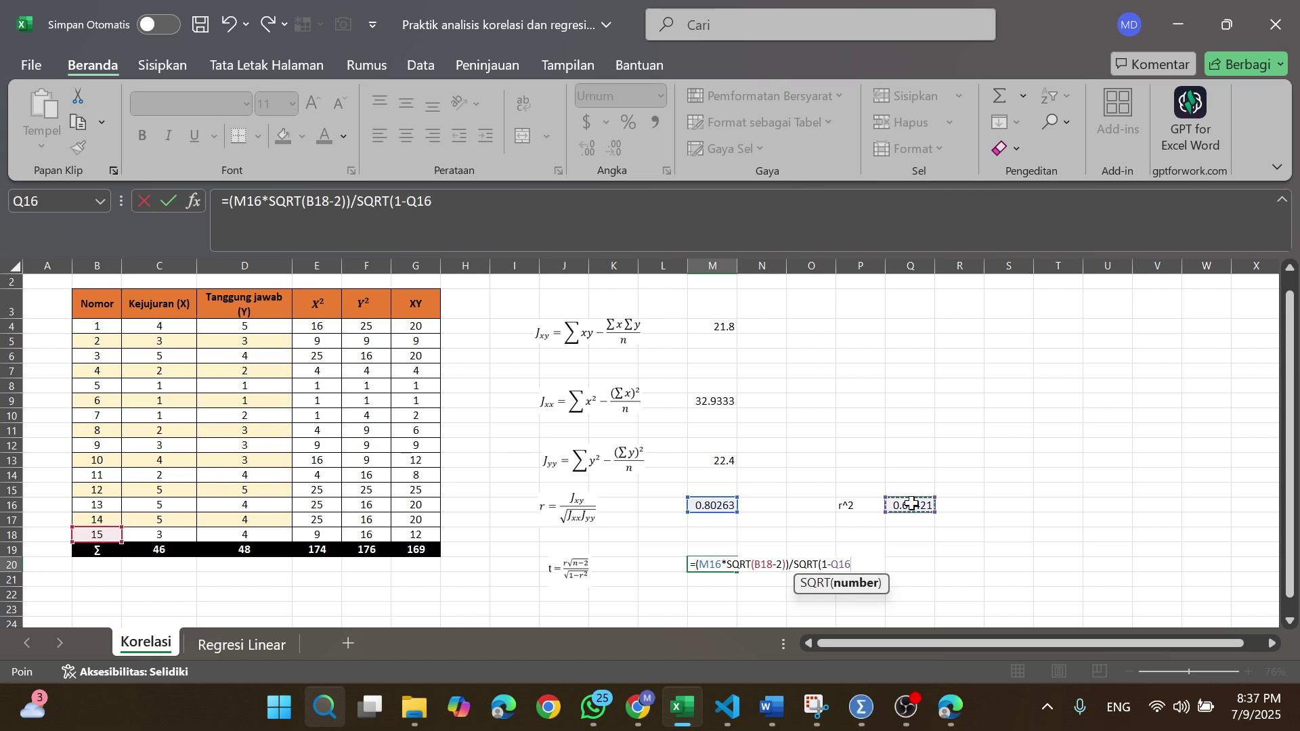
key(Return)
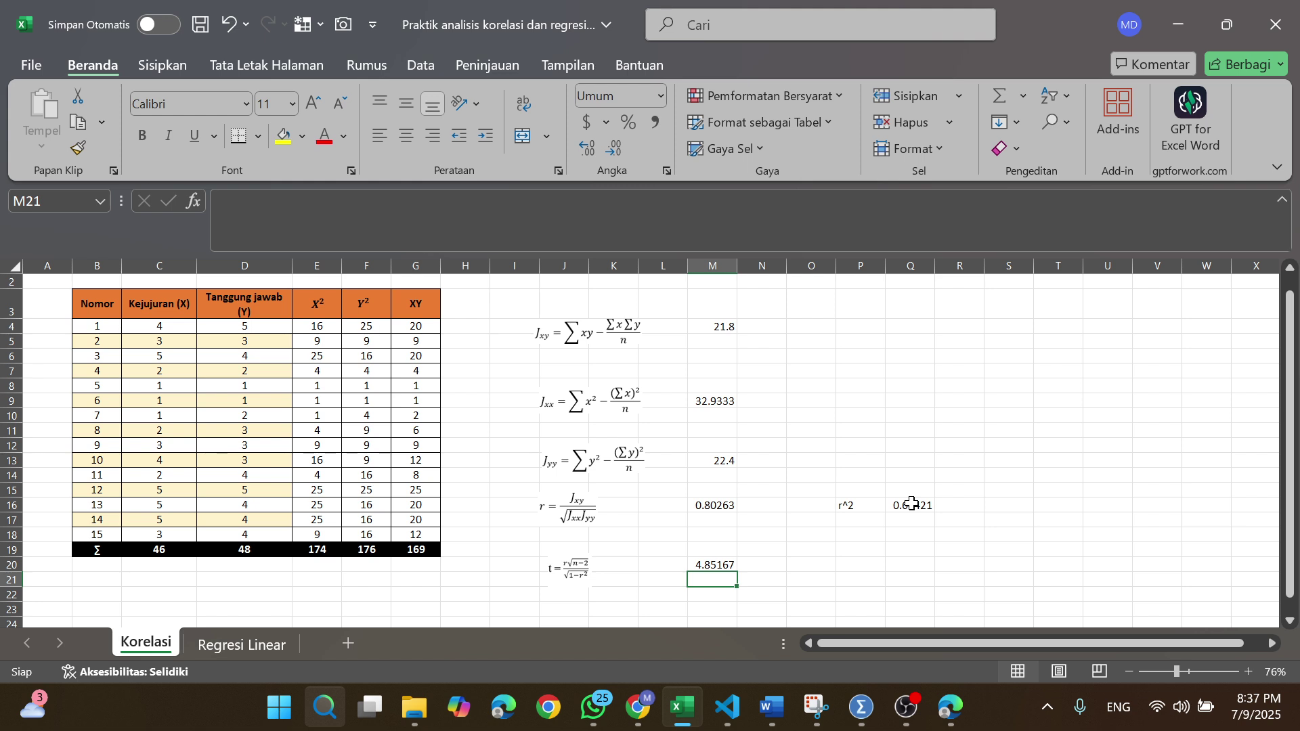
Switch to the Word document and add the subscript "hitung" to the t in item 2, "Menghitung nilai t"
mouse_move(772, 708)
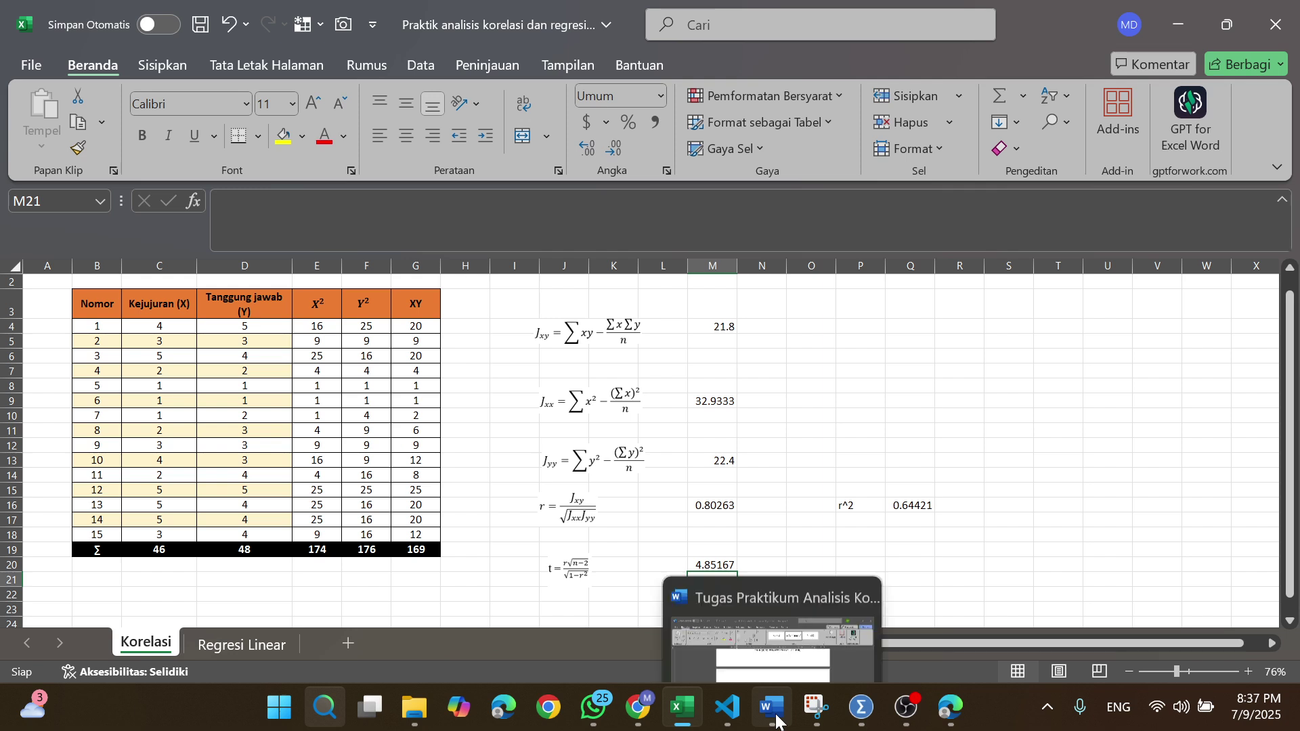
click(776, 643)
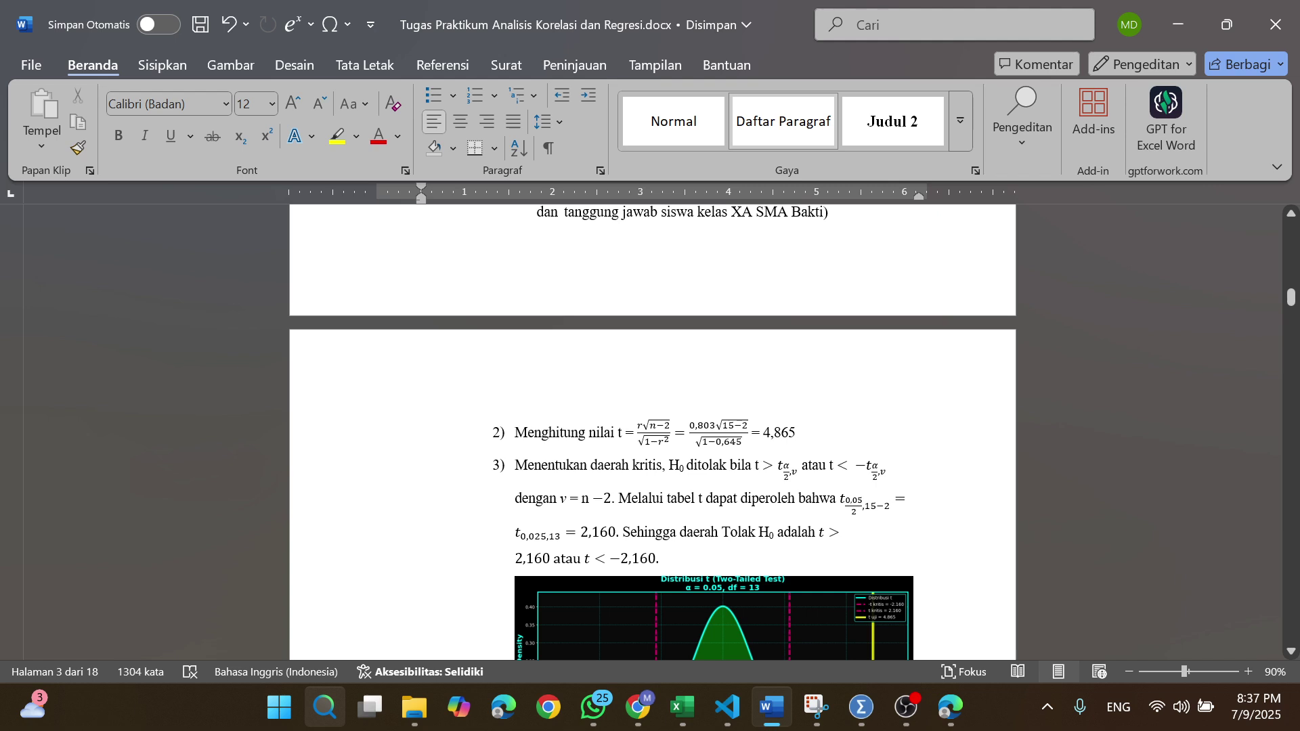
click(650, 501)
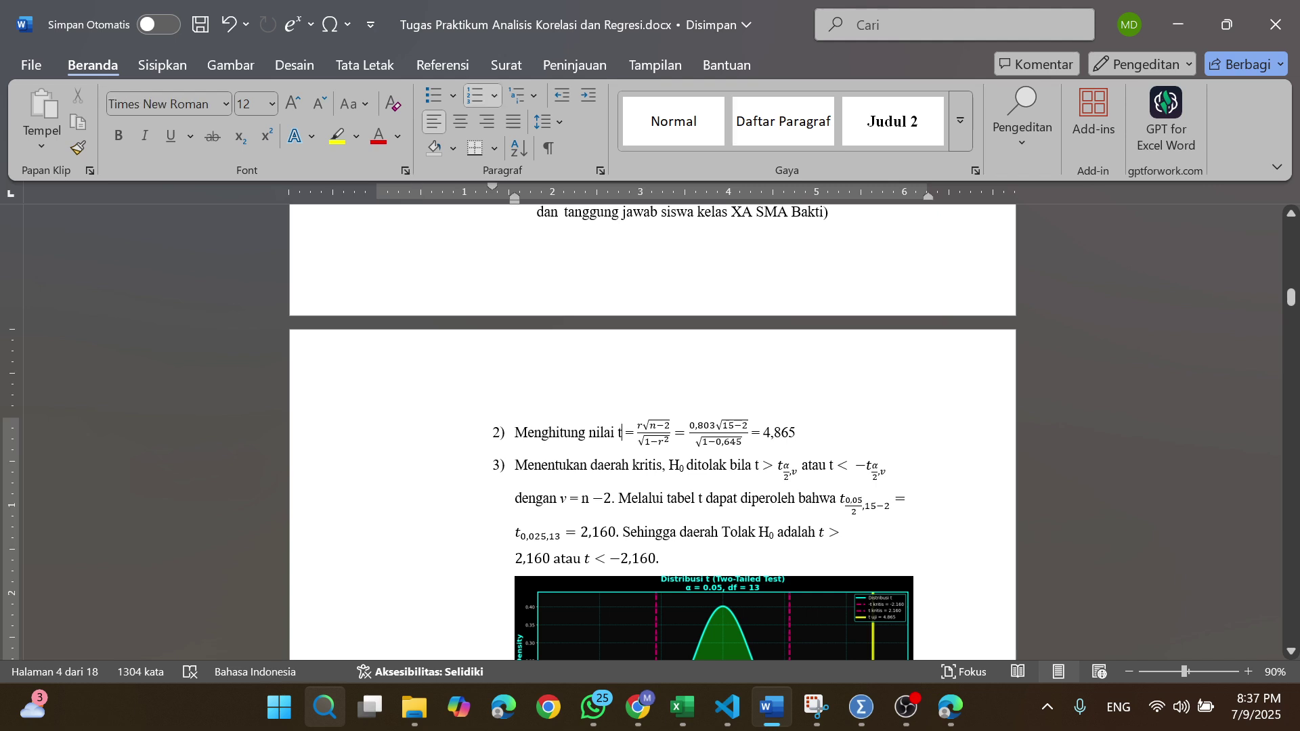
key(ctrl+z)
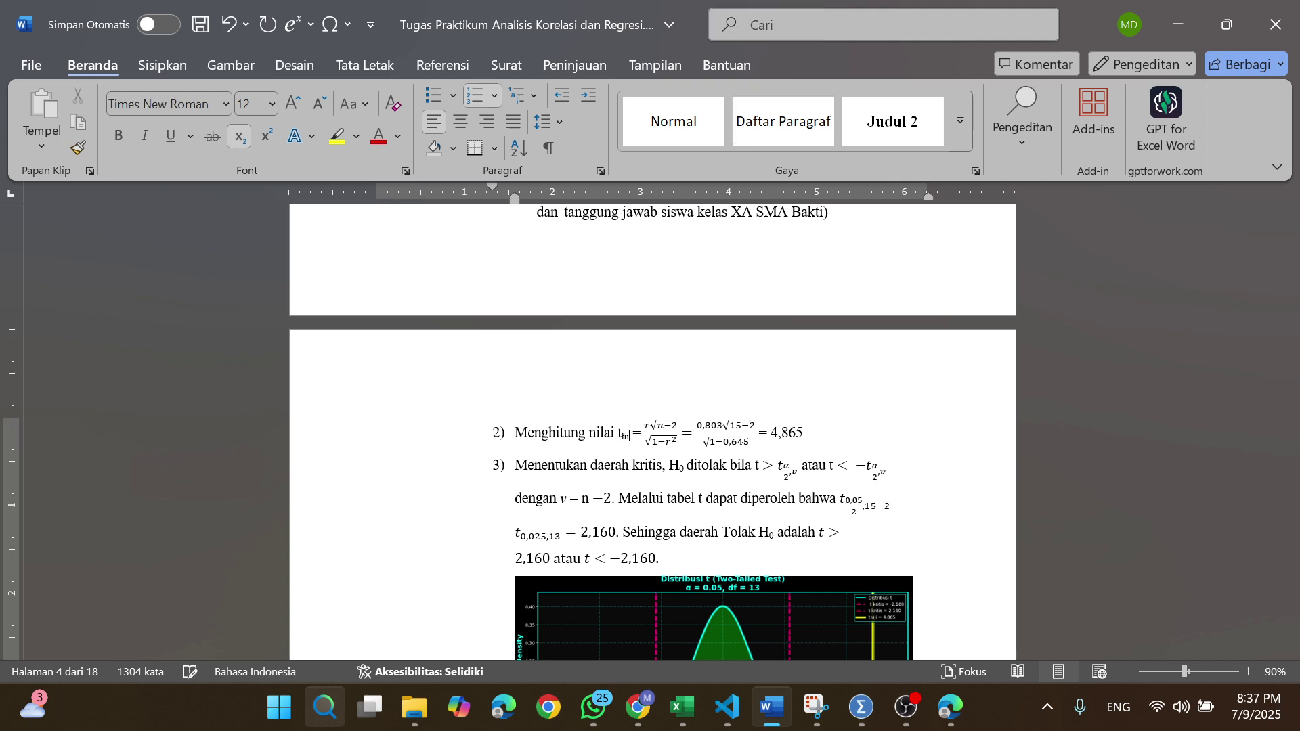
text(hitung)
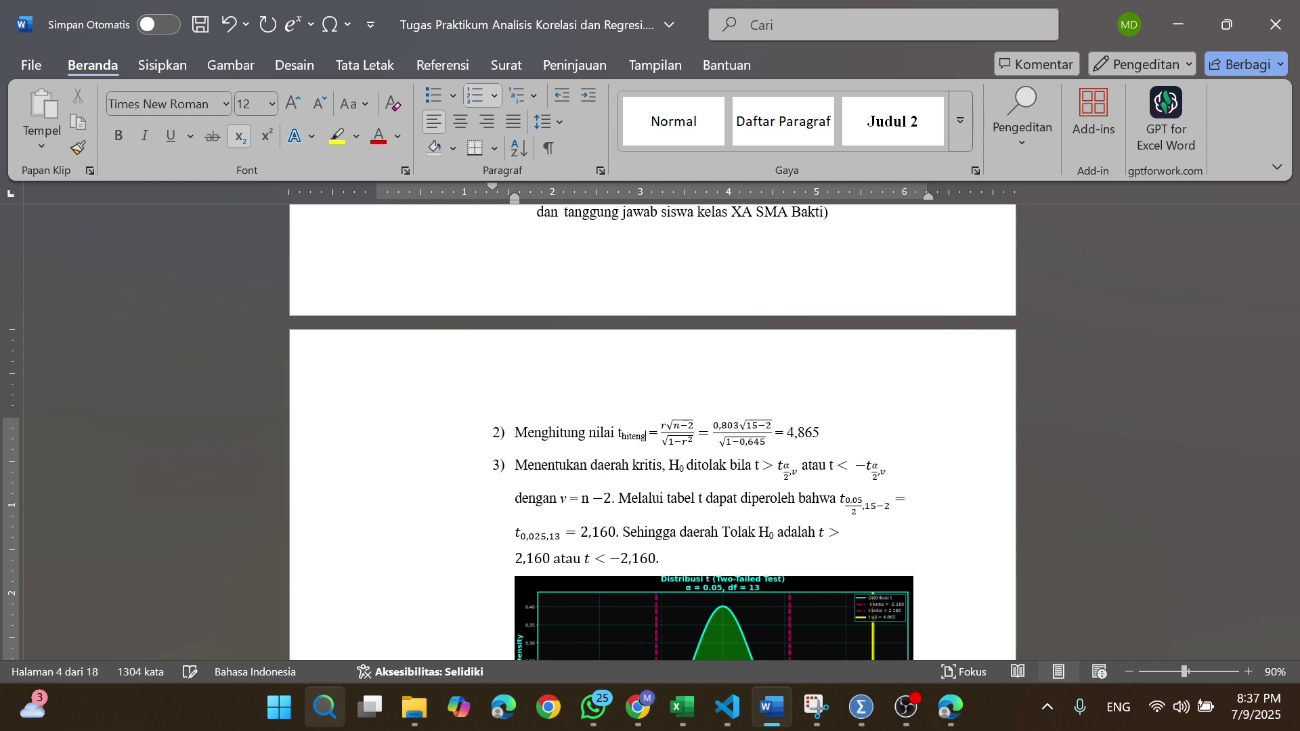
key(BackSpace)
key(BackSpace)
key(BackSpace)
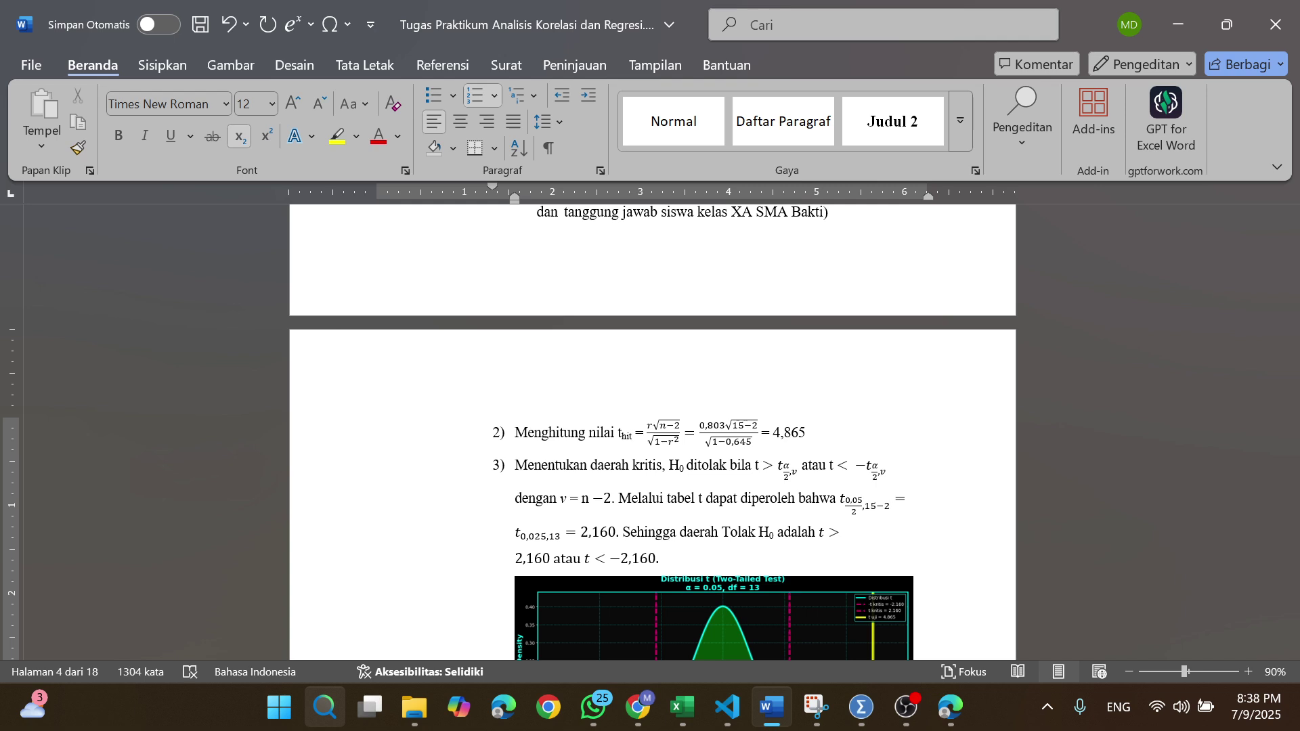
text(ung)
key(ctrl+equal)
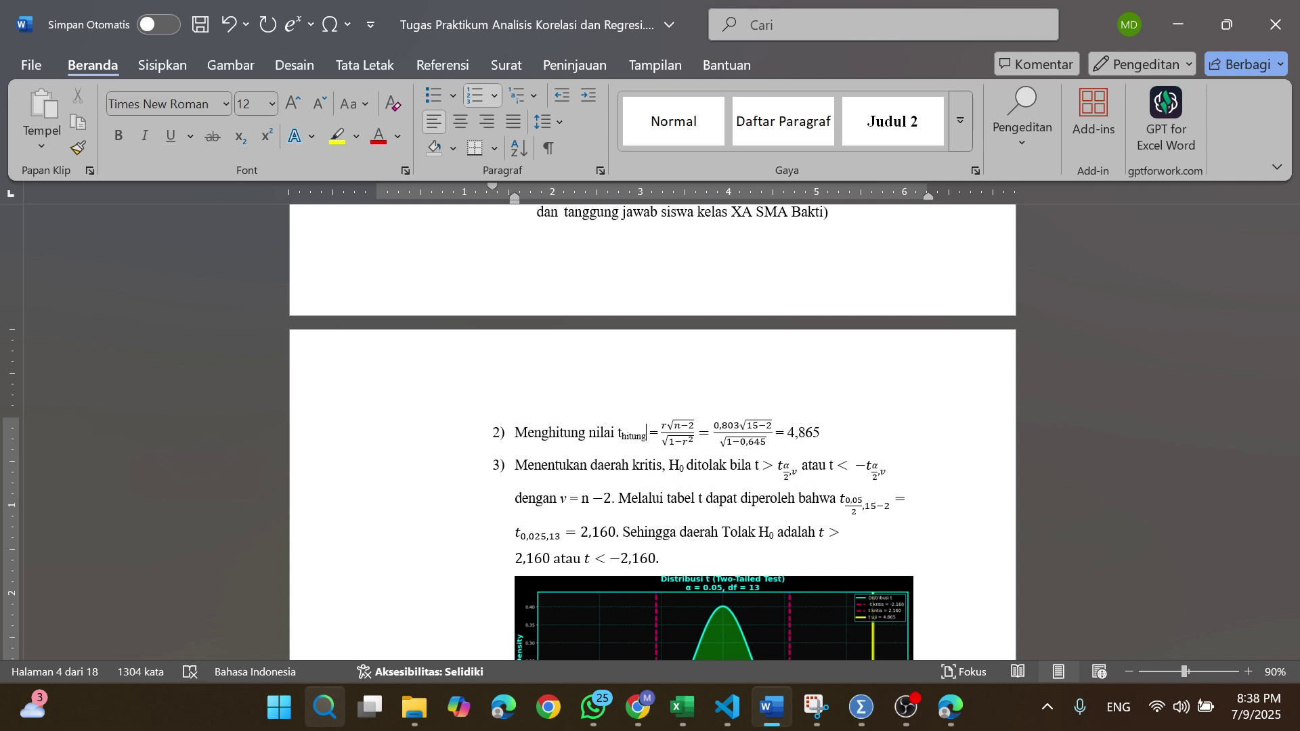
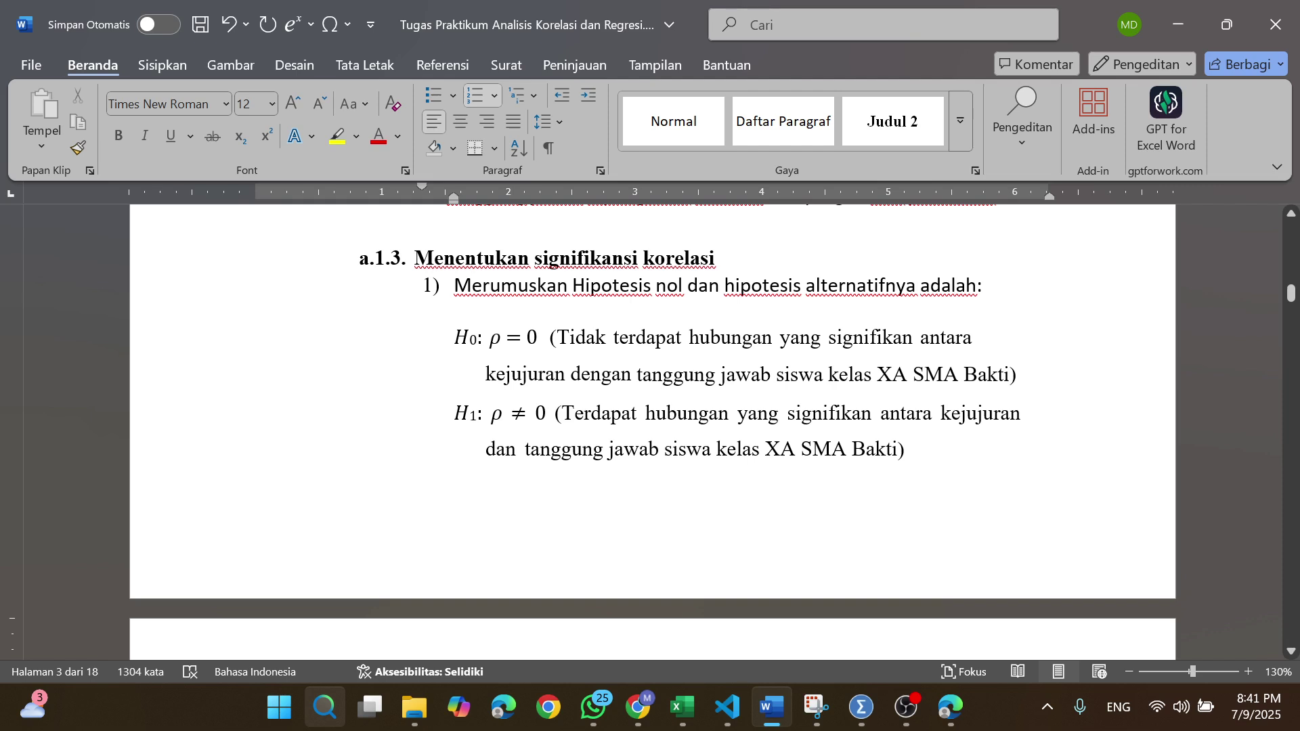
Examine the critical region, the two-tailed t distribution chart and the conclusions of the correlation significance test
drag(1291, 305, 1299, 321)
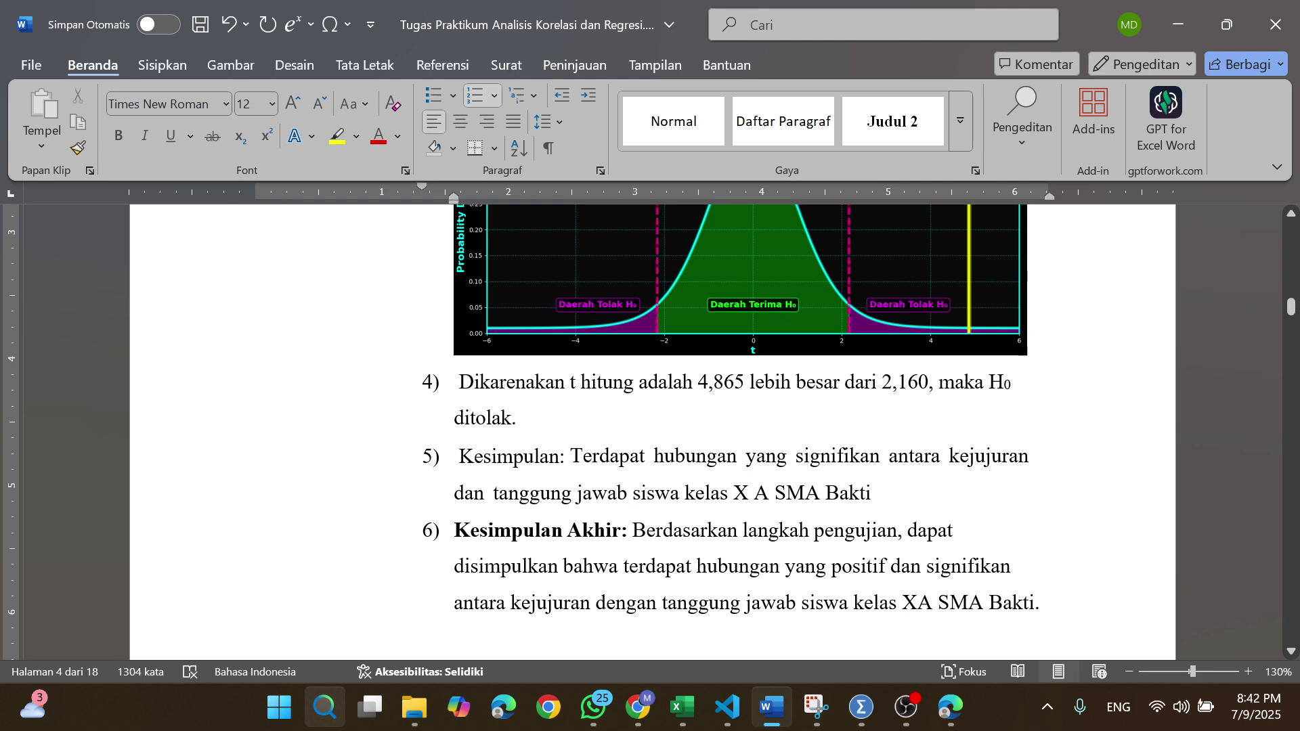
drag(1291, 306, 1293, 304)
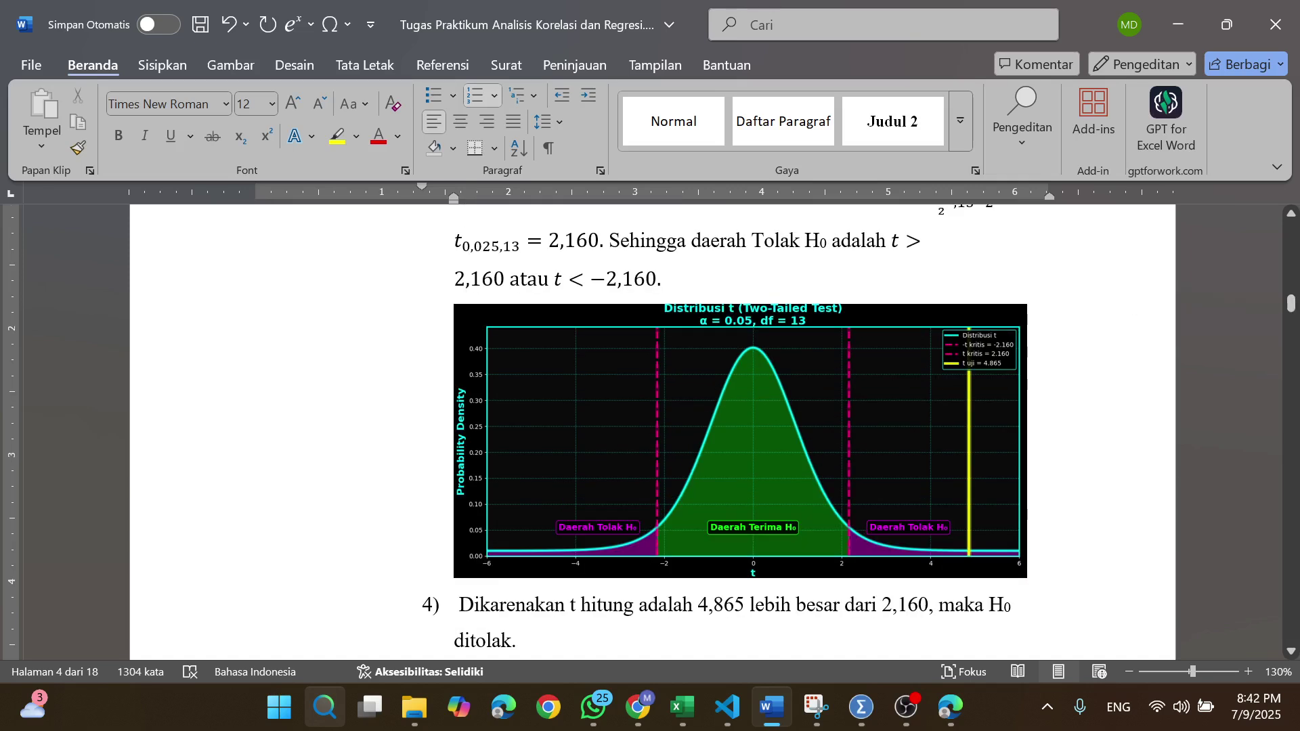
click(818, 445)
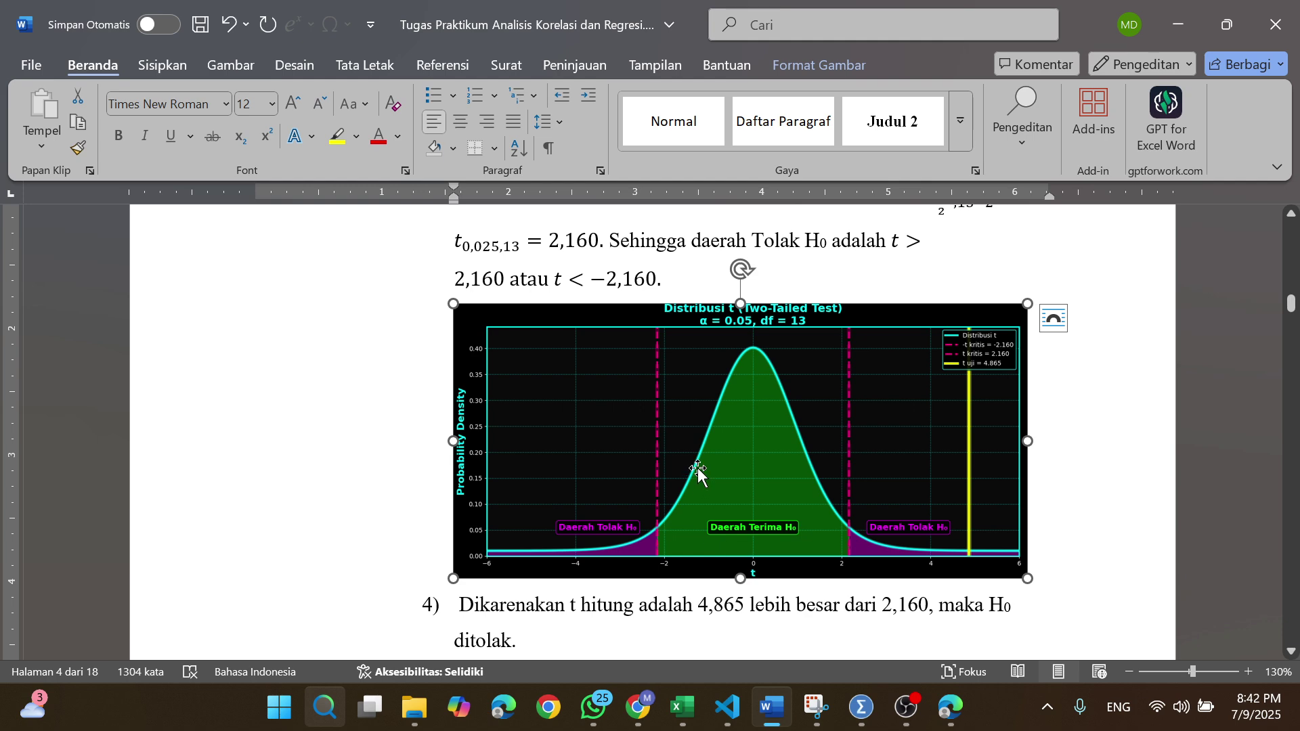
Switch to Visual Studio Code, set df to 15 in two_tailed_test_cla.py and run the saved script to plot the t distribution
mouse_move(734, 718)
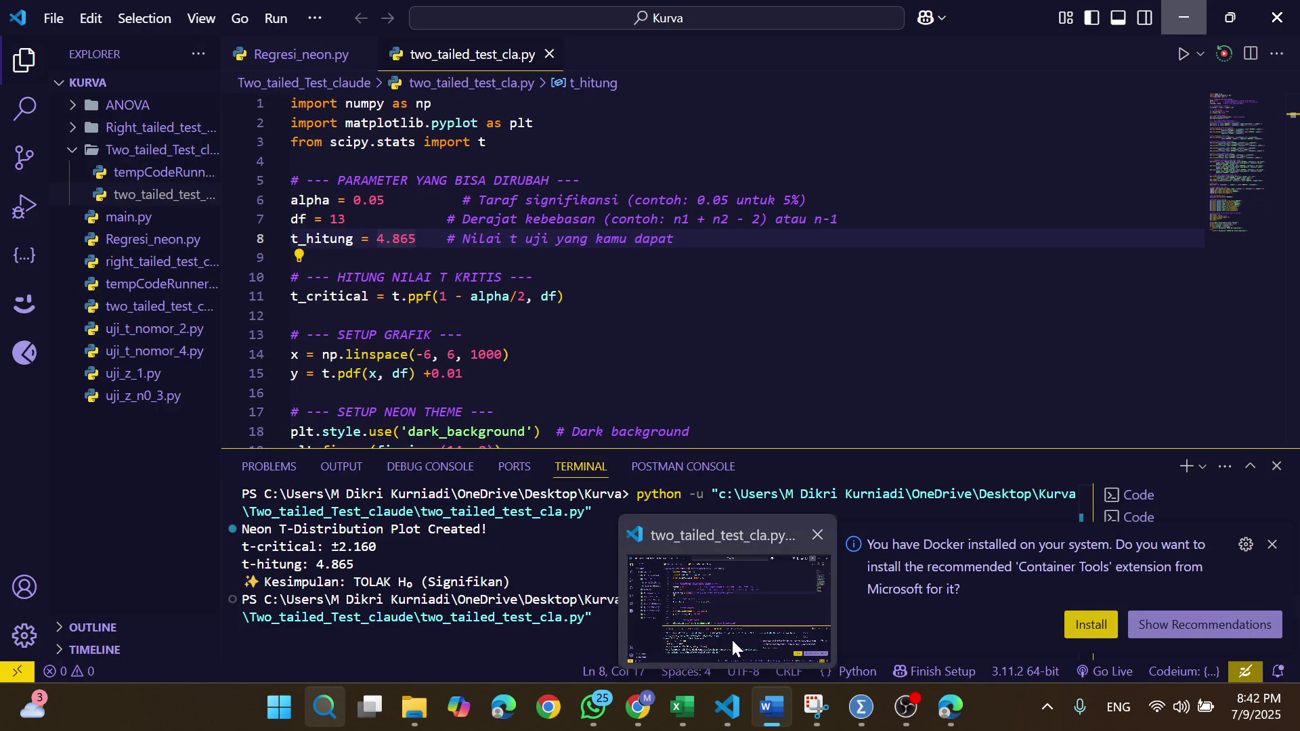
click(731, 639)
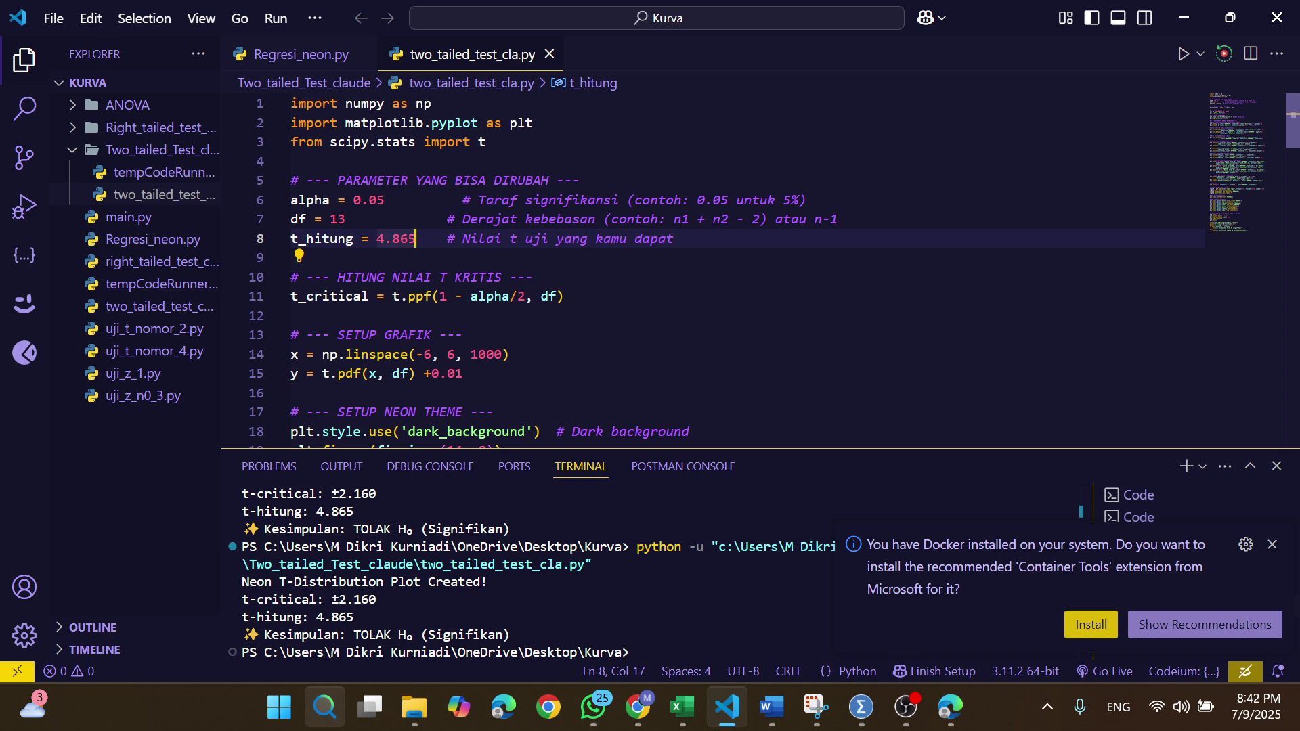
click(345, 218)
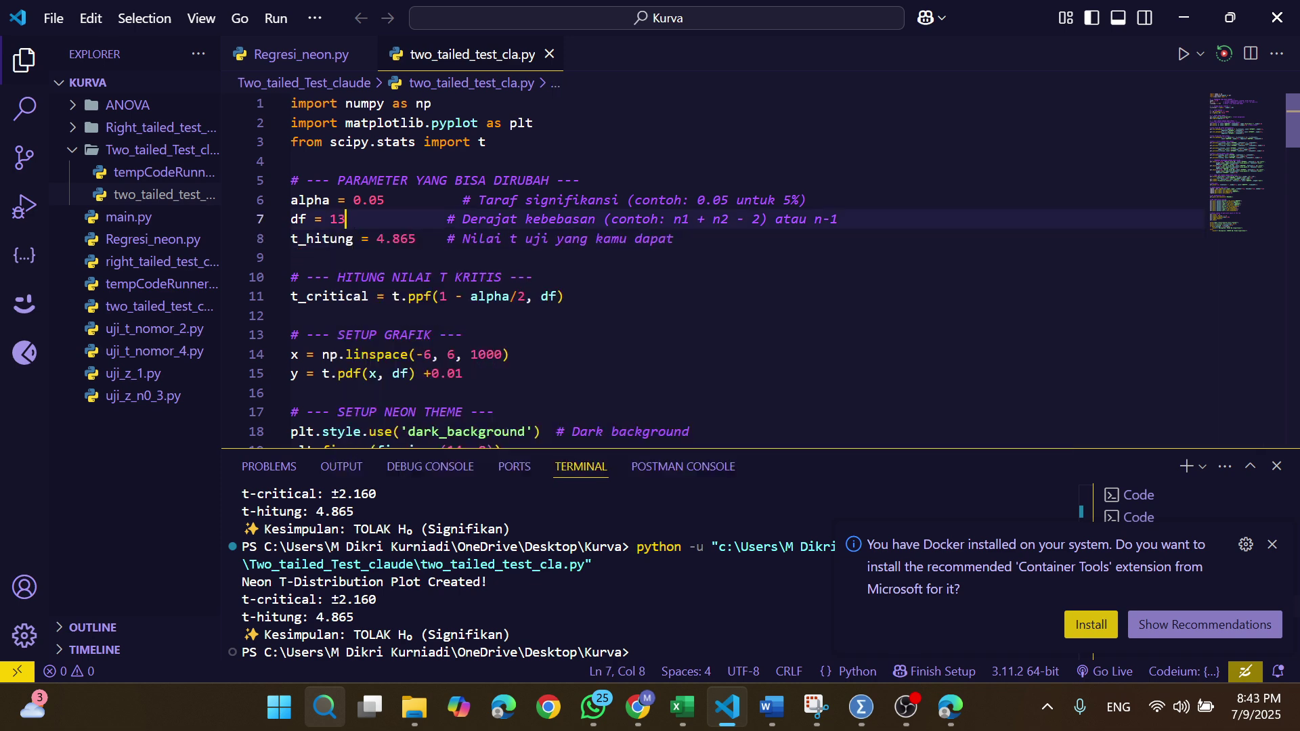
key(BackSpace)
key(BackSpace)
text(1)
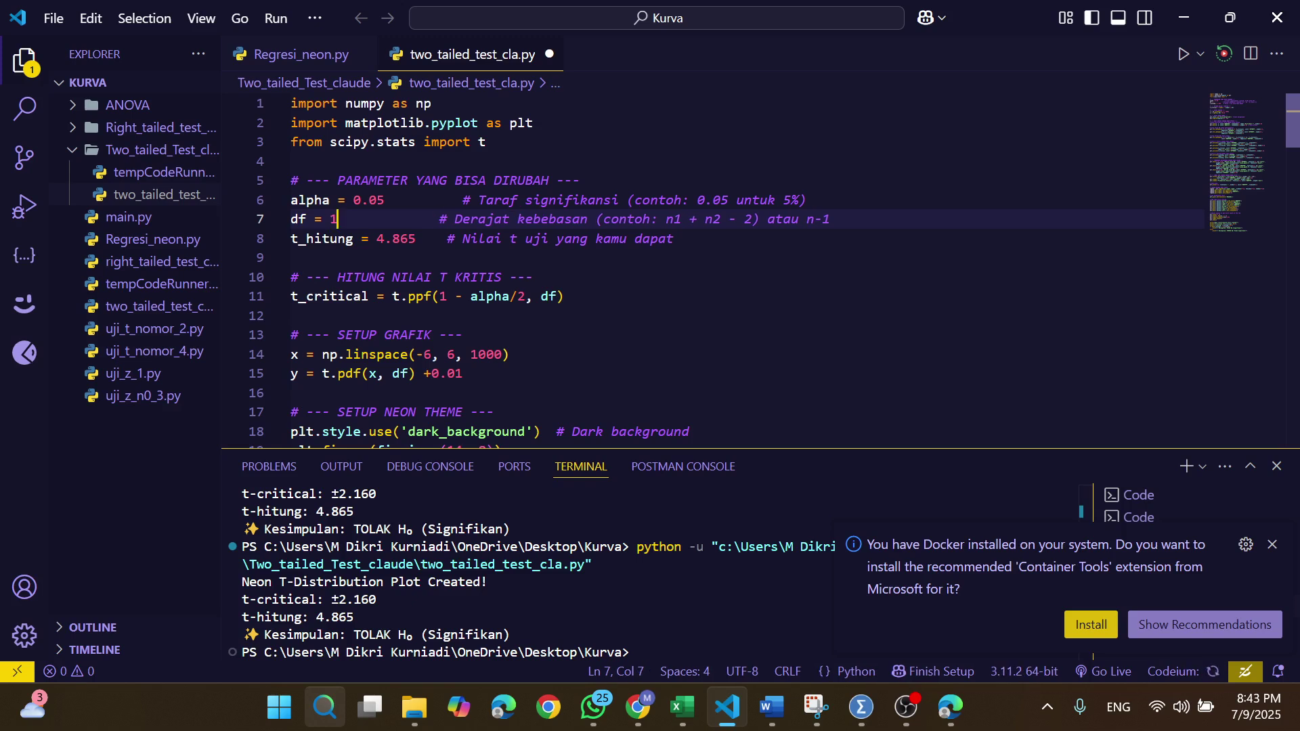
text(5)
key(ctrl+s)
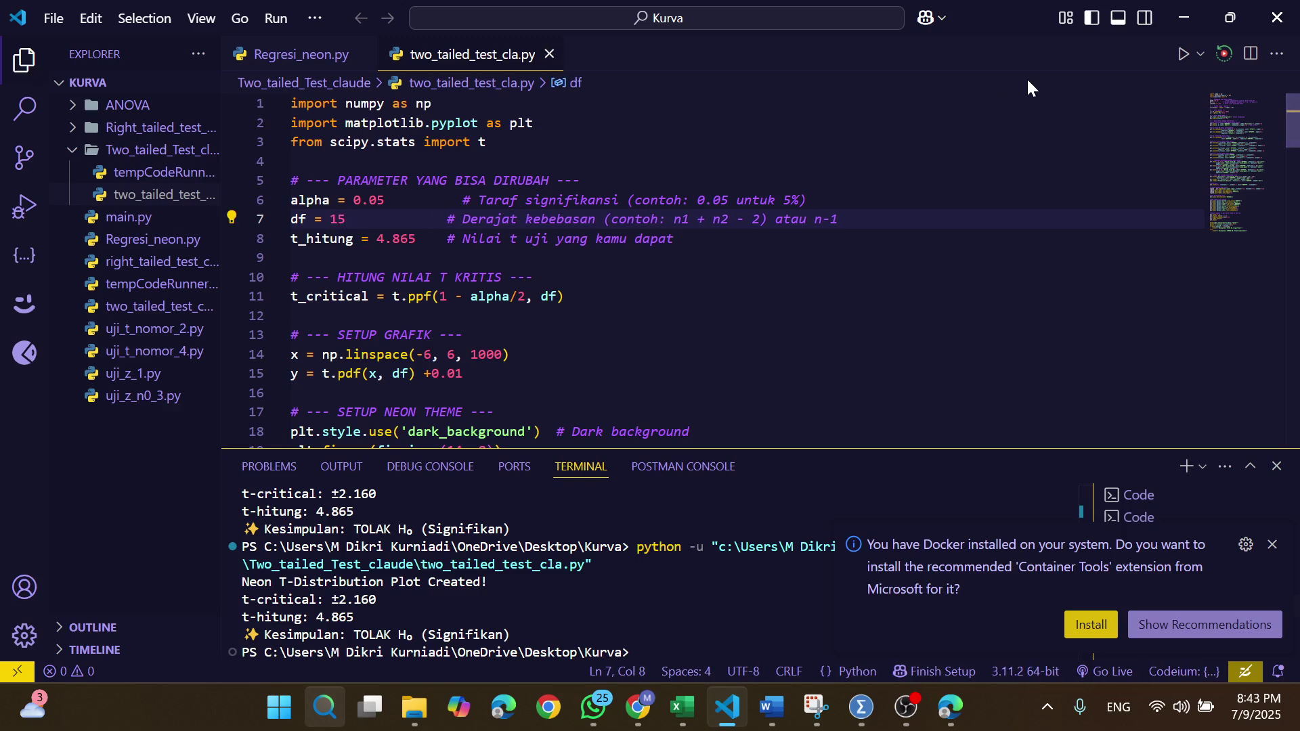
click(1181, 55)
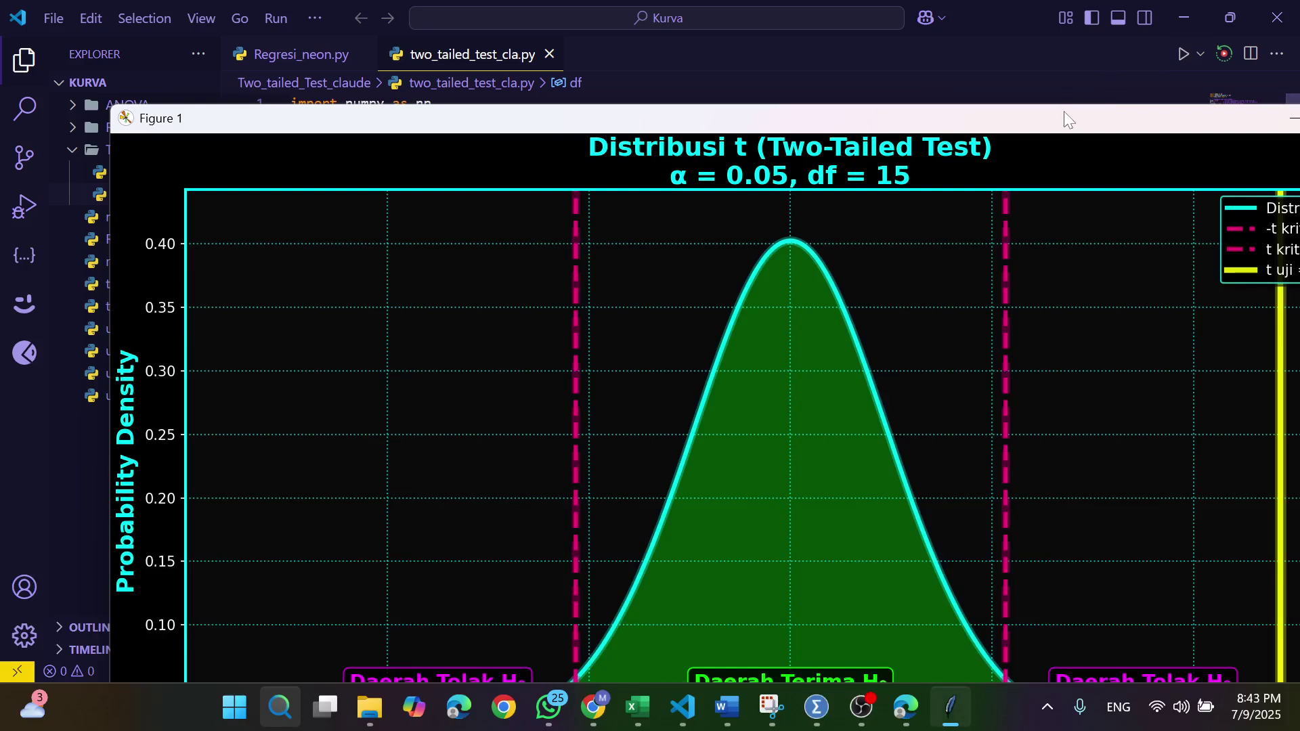
drag(1064, 126, 924, 99)
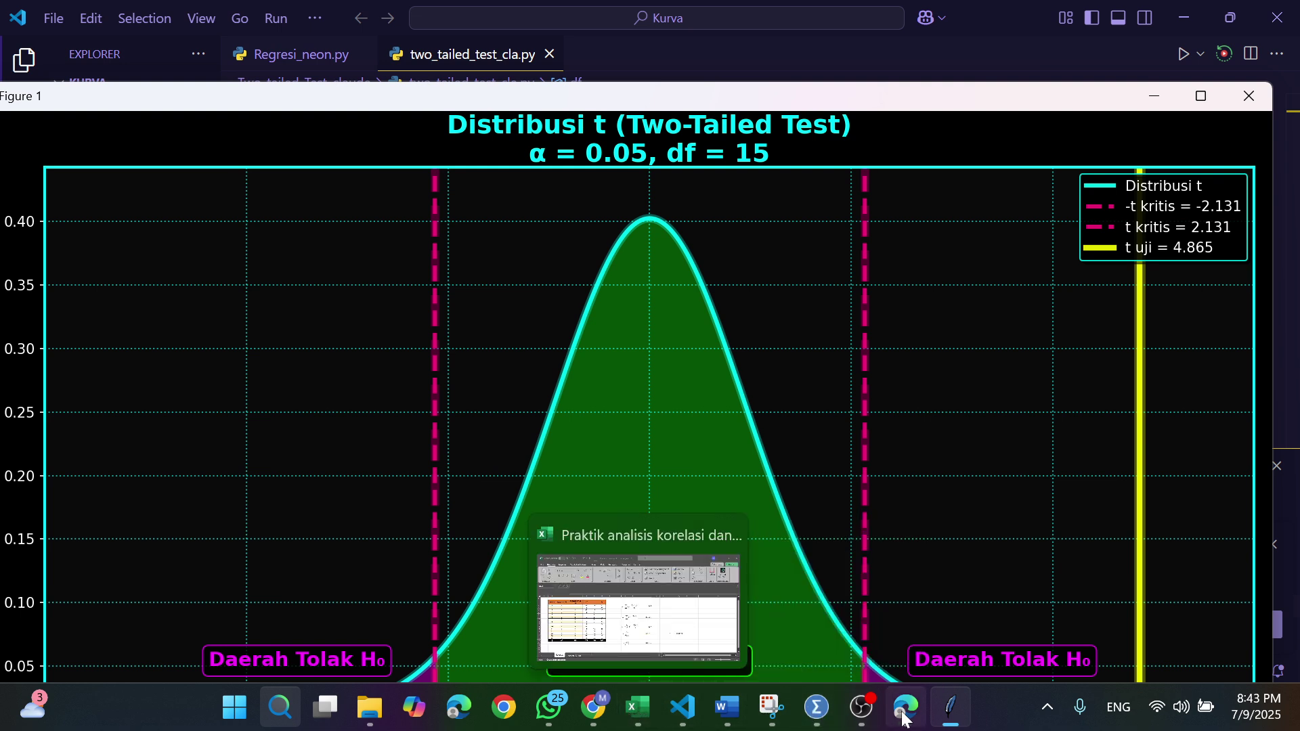
Check the two-tailed critical t for df 15 in the T table PDF, and return to the Correlations table in the Word document
mouse_move(906, 707)
mouse_move(917, 647)
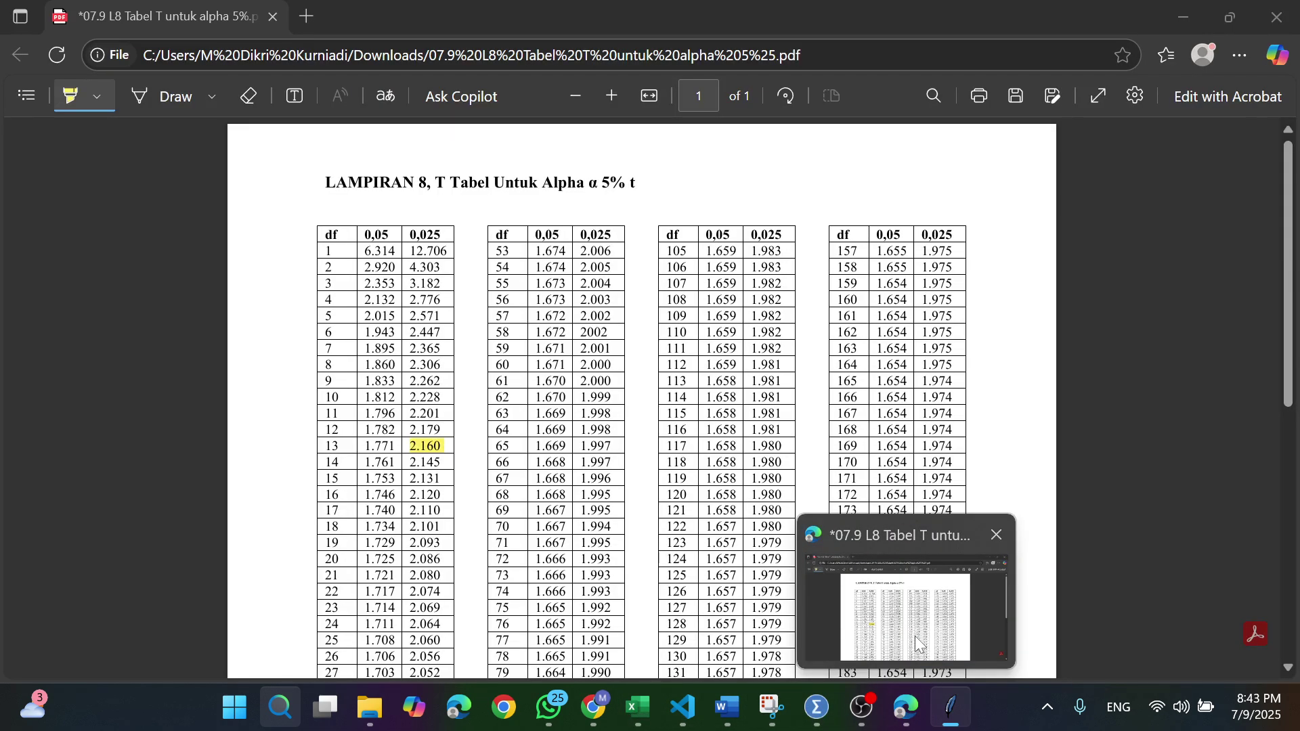
click(917, 643)
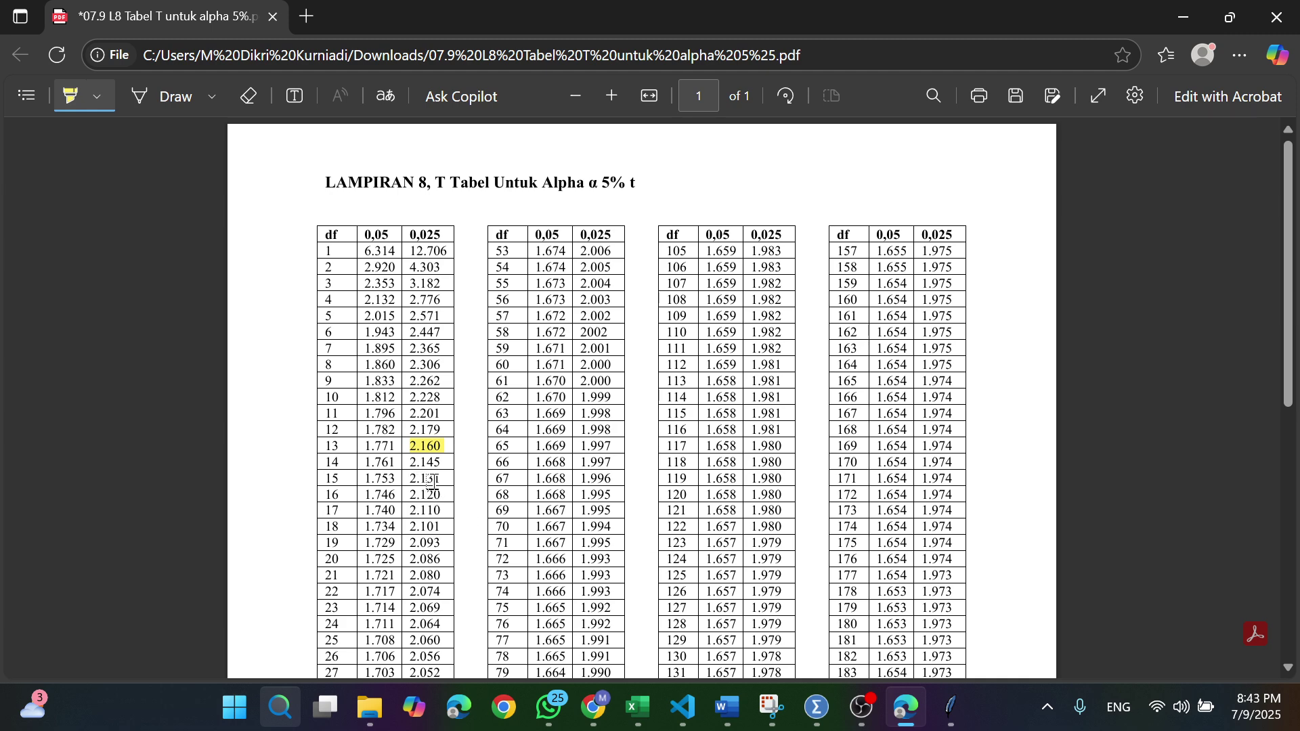
click(1193, 9)
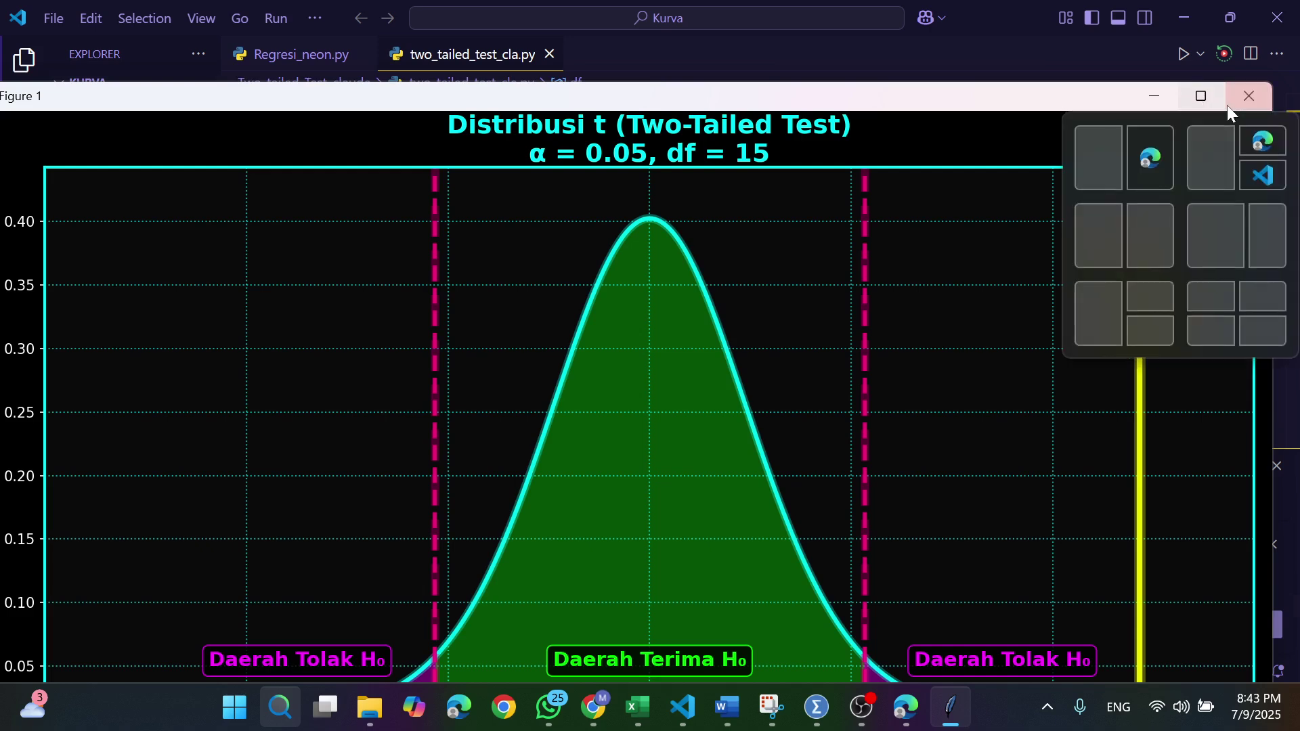
click(1248, 103)
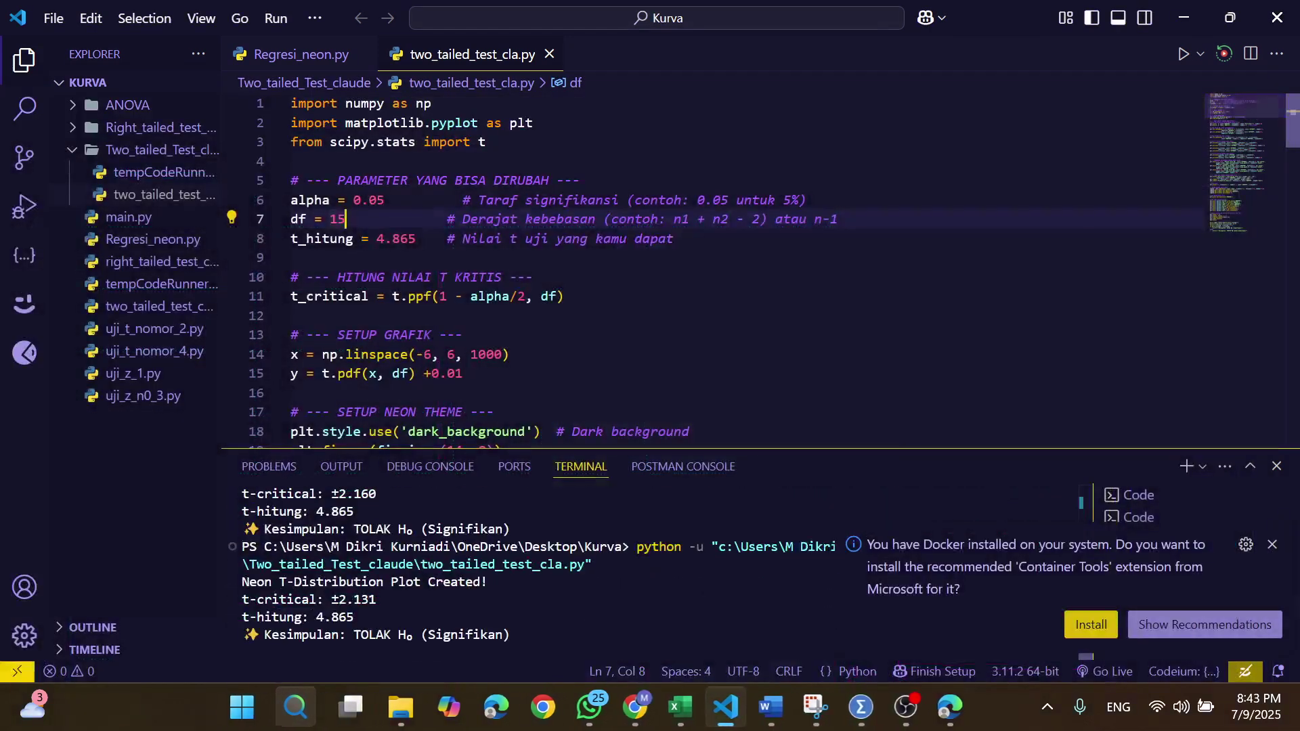
click(1181, 16)
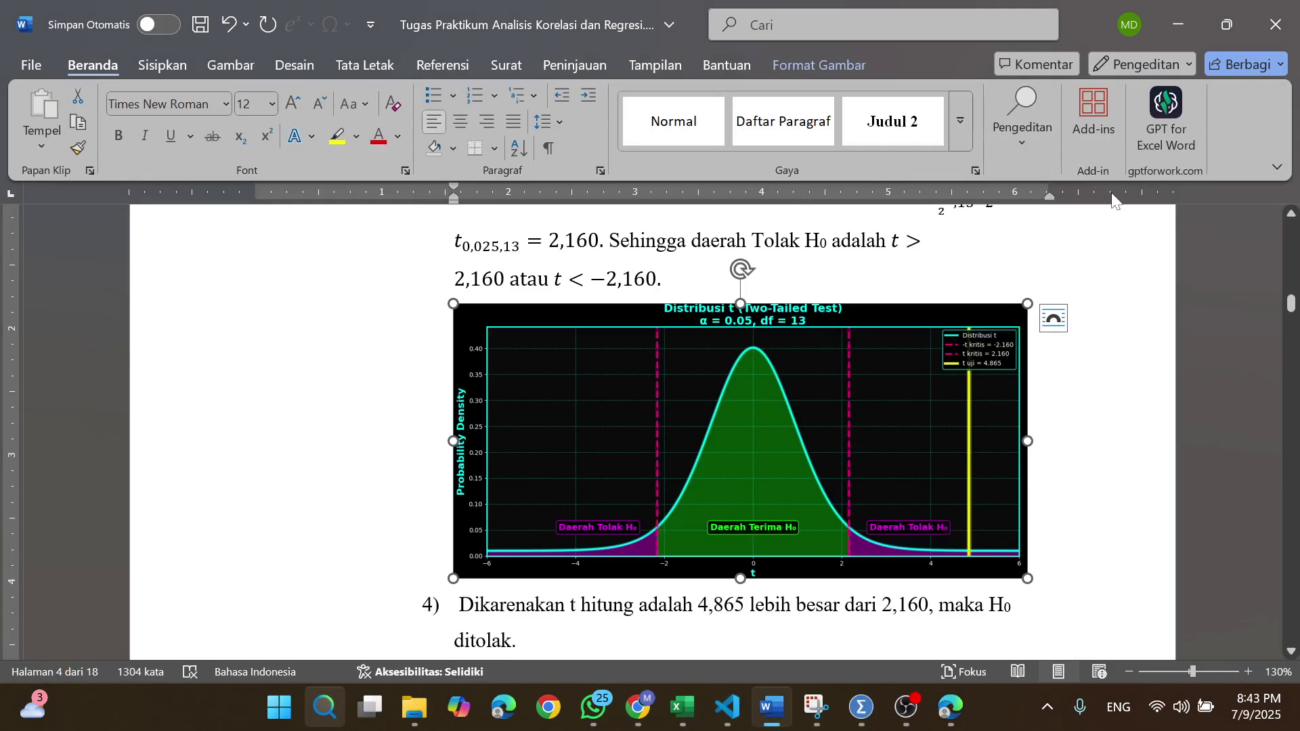
drag(1294, 305, 1293, 353)
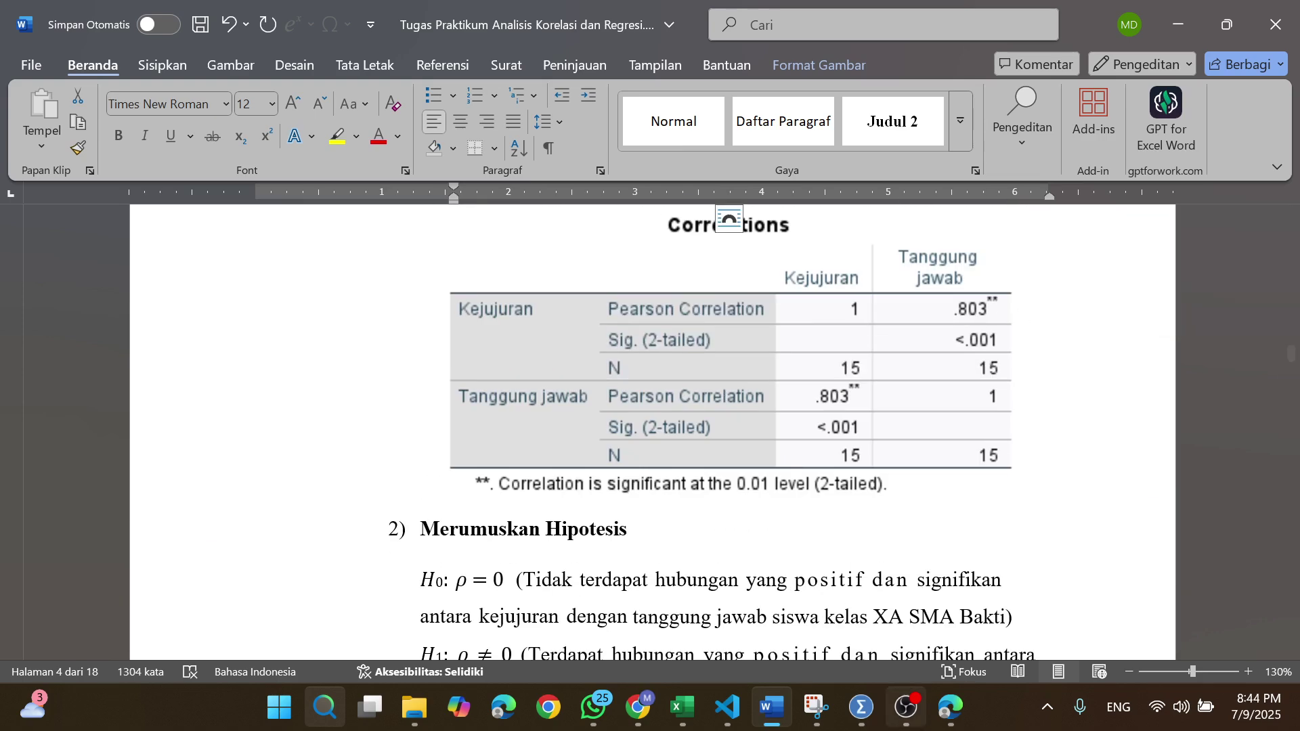
Switch to SPSS Statistics and define two variables named x and y
click(859, 621)
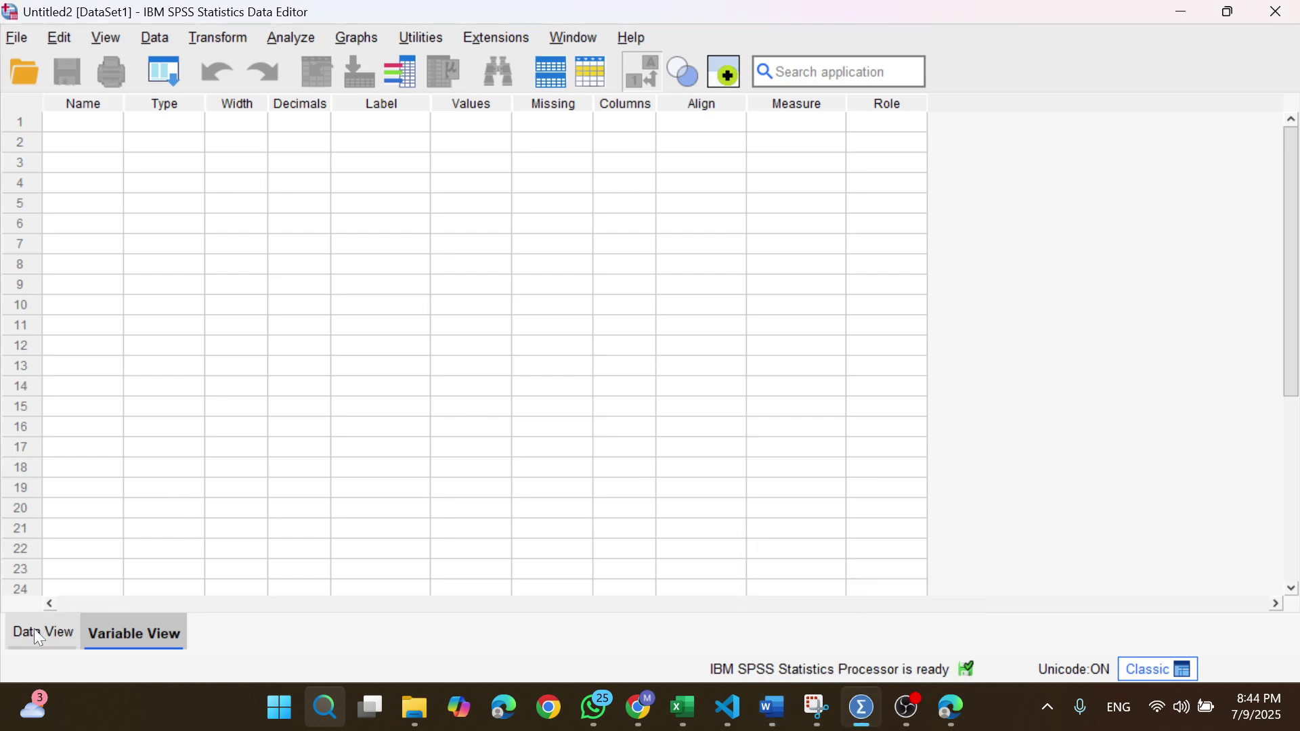
click(85, 129)
text(x)
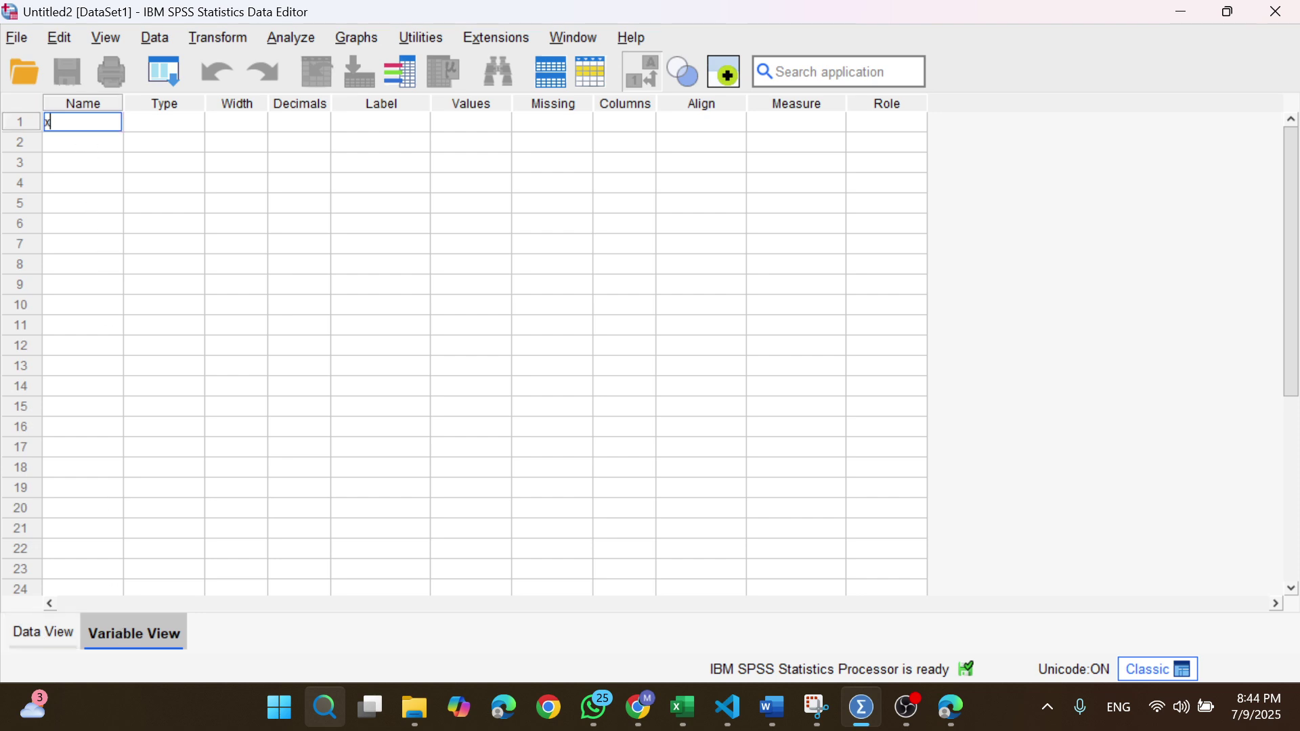
click(88, 148)
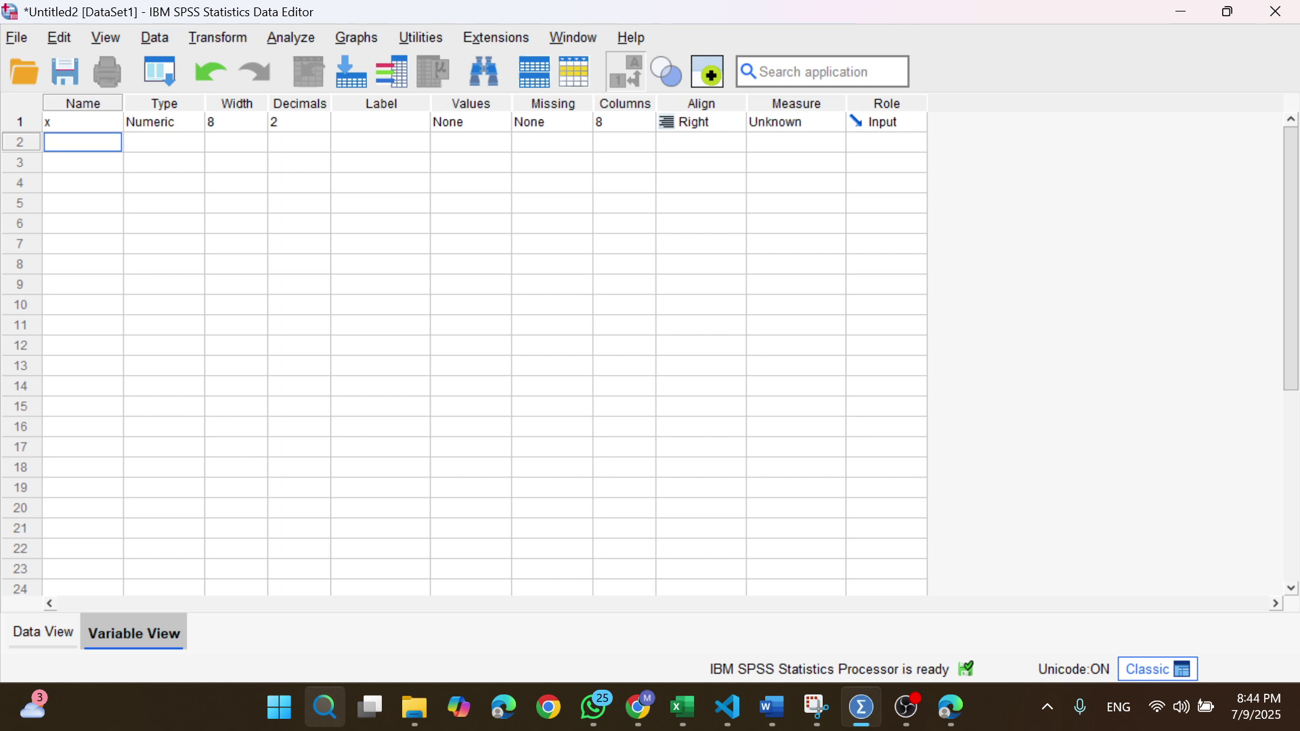
text(y)
Label variable x as "Kejujuran" and variable y as "Tanggung jawab"
click(369, 123)
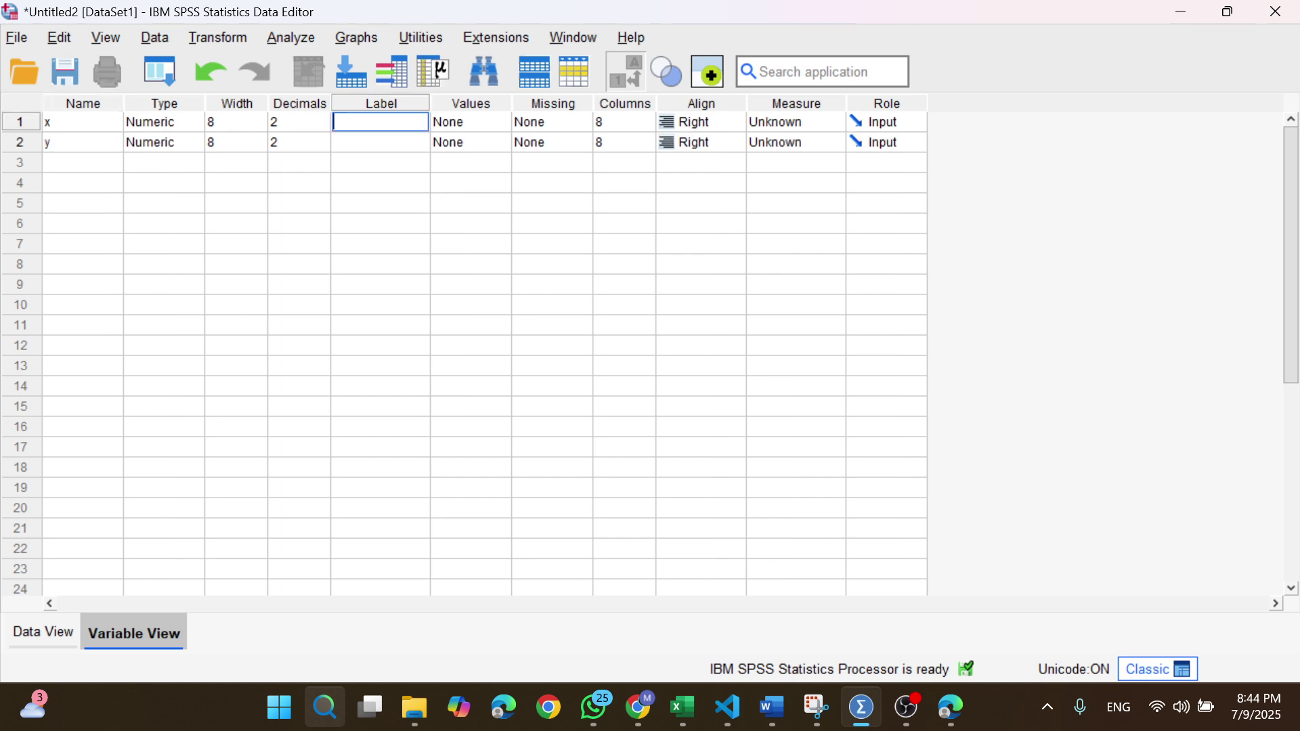
mouse_move(771, 693)
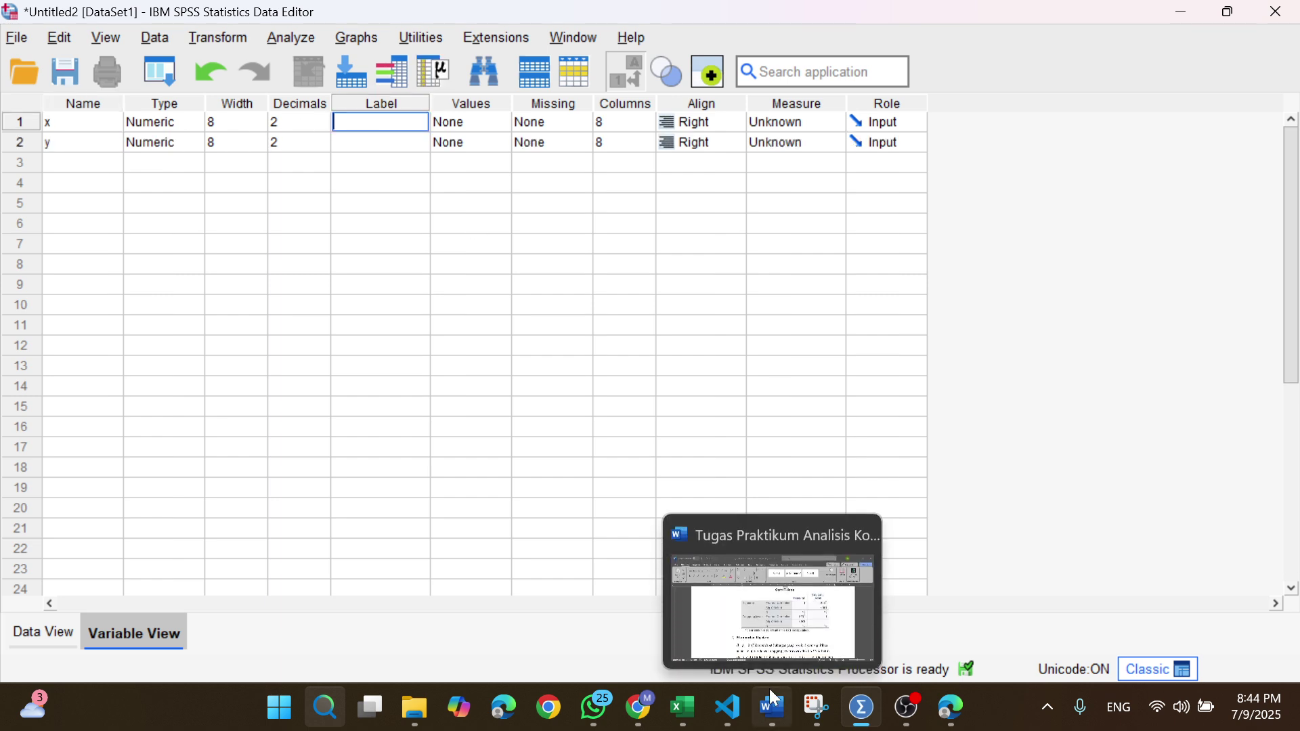
mouse_move(668, 700)
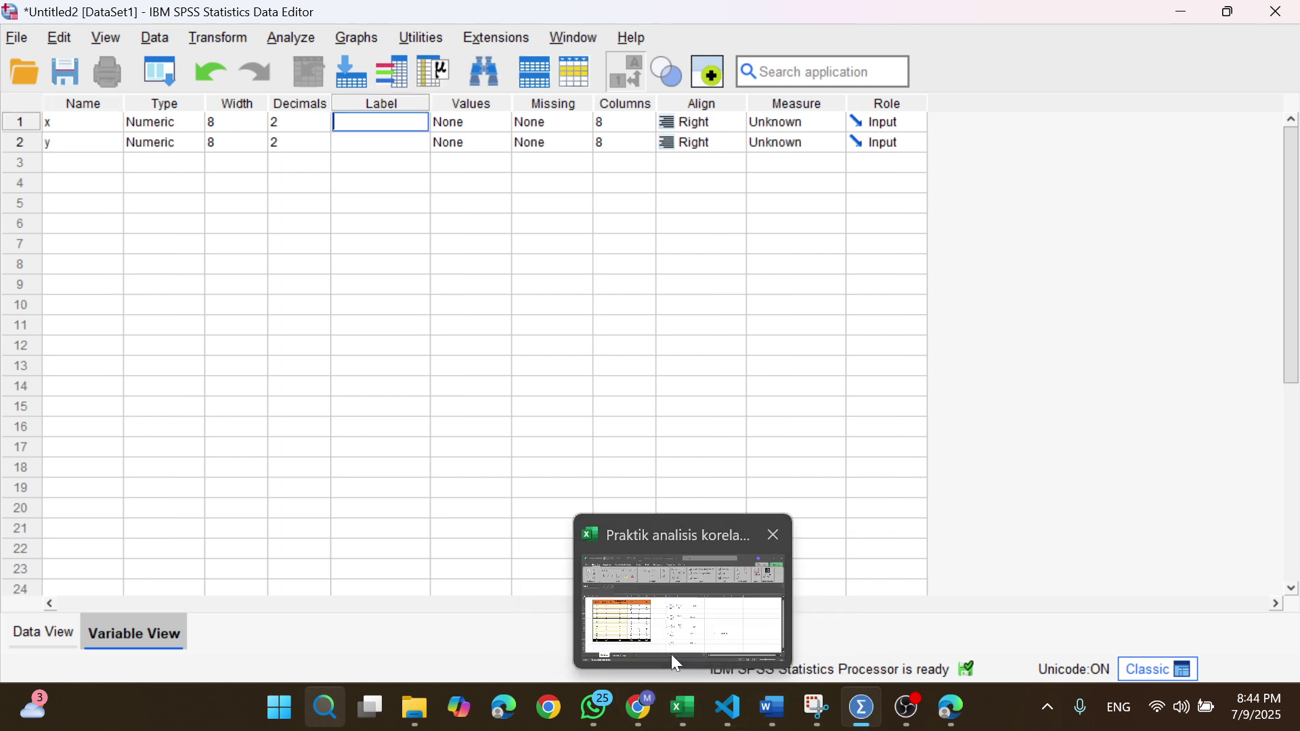
mouse_move(672, 654)
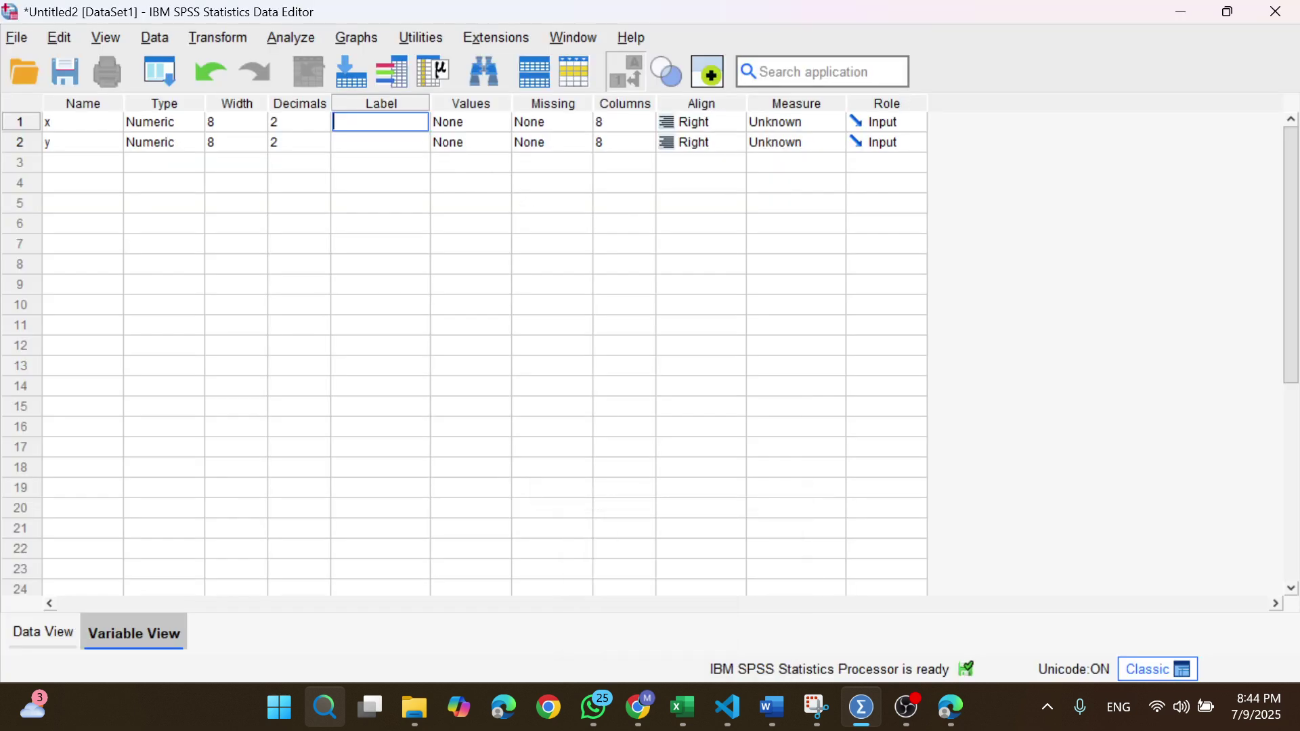
text(Kejujuran)
click(371, 144)
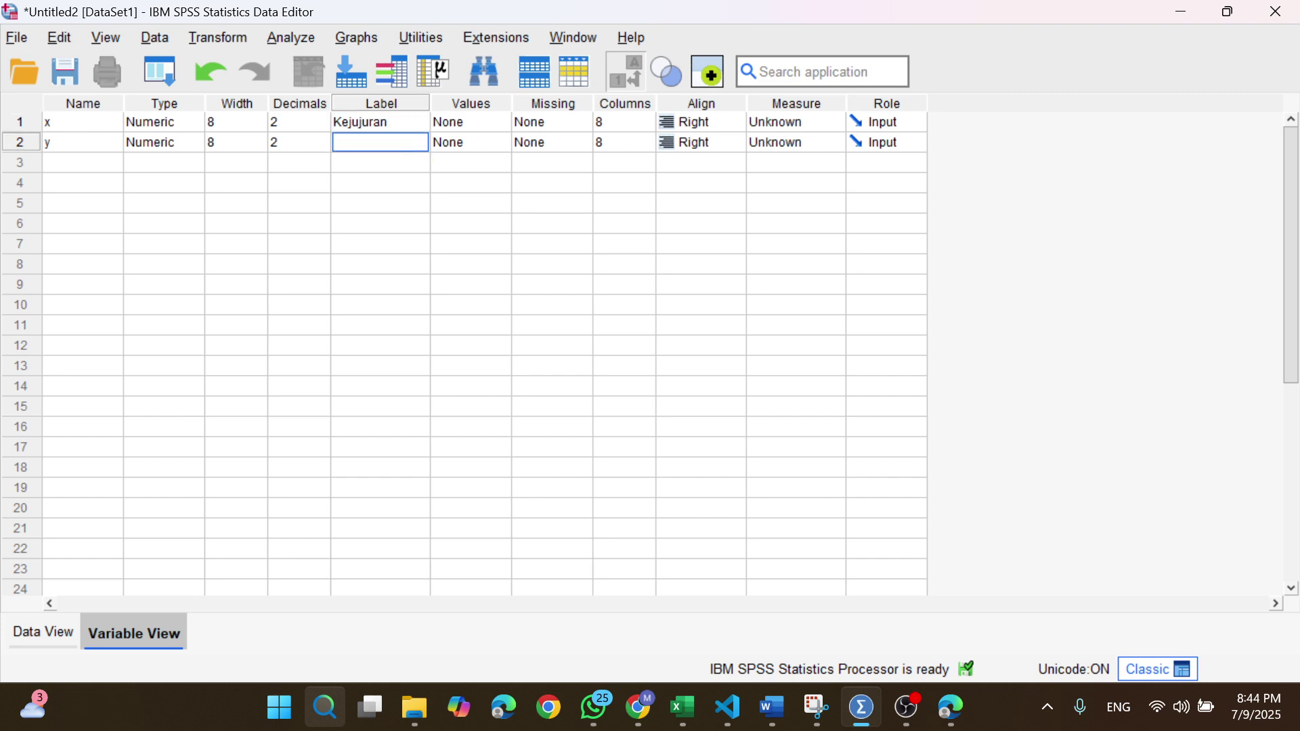
text(Tanggung Jawa)
key(BackSpace)
key(BackSpace)
key(BackSpace)
key(BackSpace)
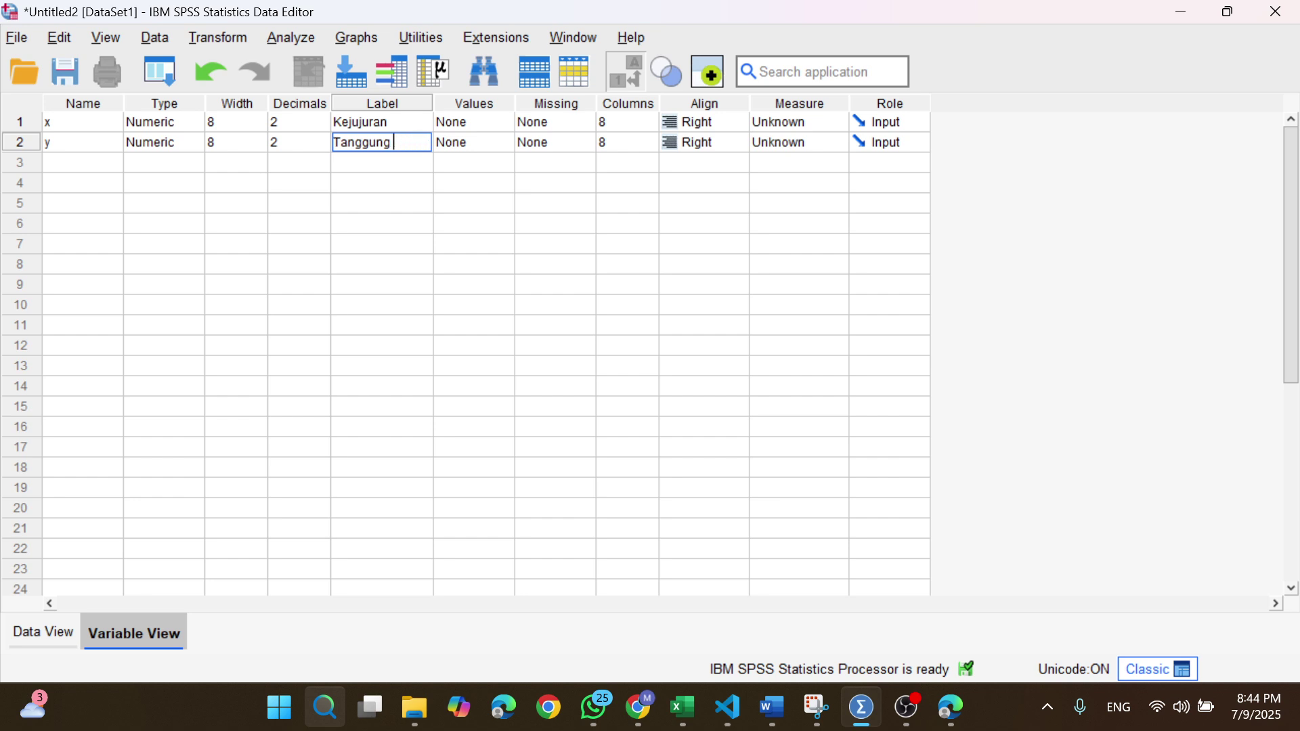
text(jawab)
click(406, 180)
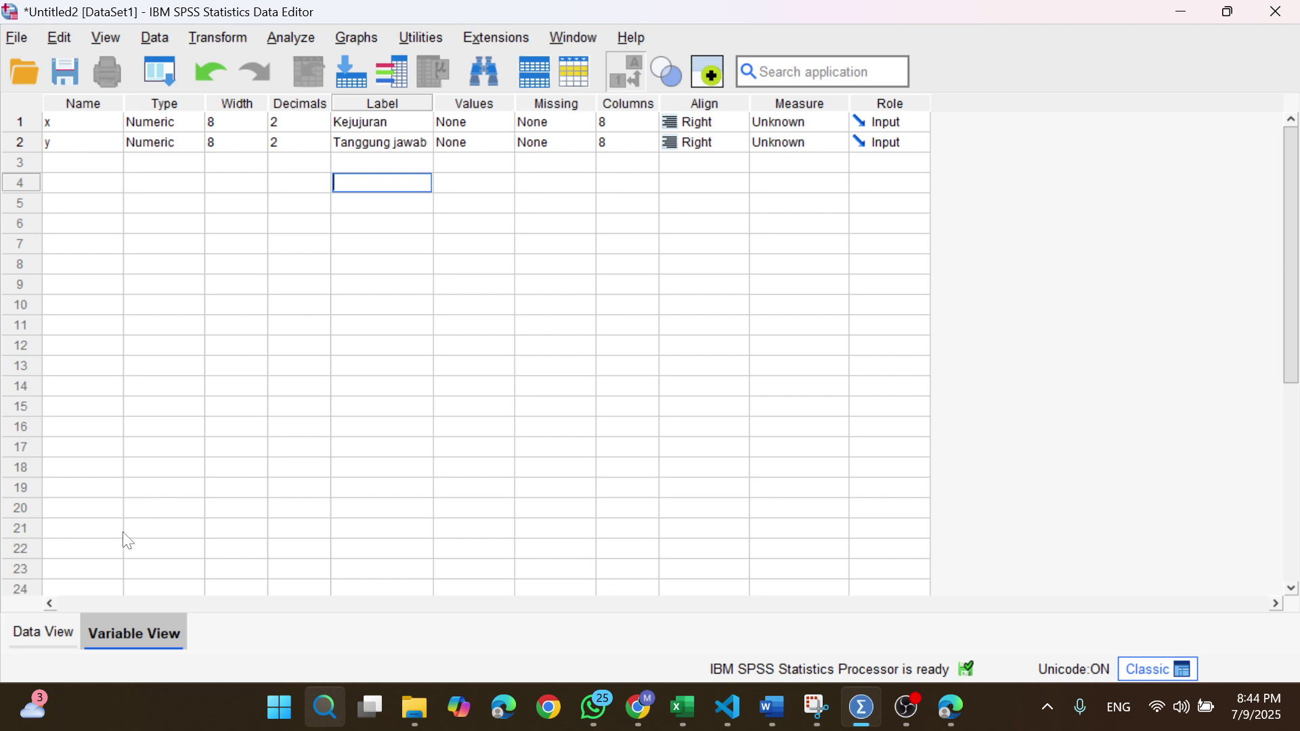
Copy the 15 rows of Kejujuran and Tanggung jawab scores from the Excel Korelasi sheet into the x and y columns in SPSS
click(46, 636)
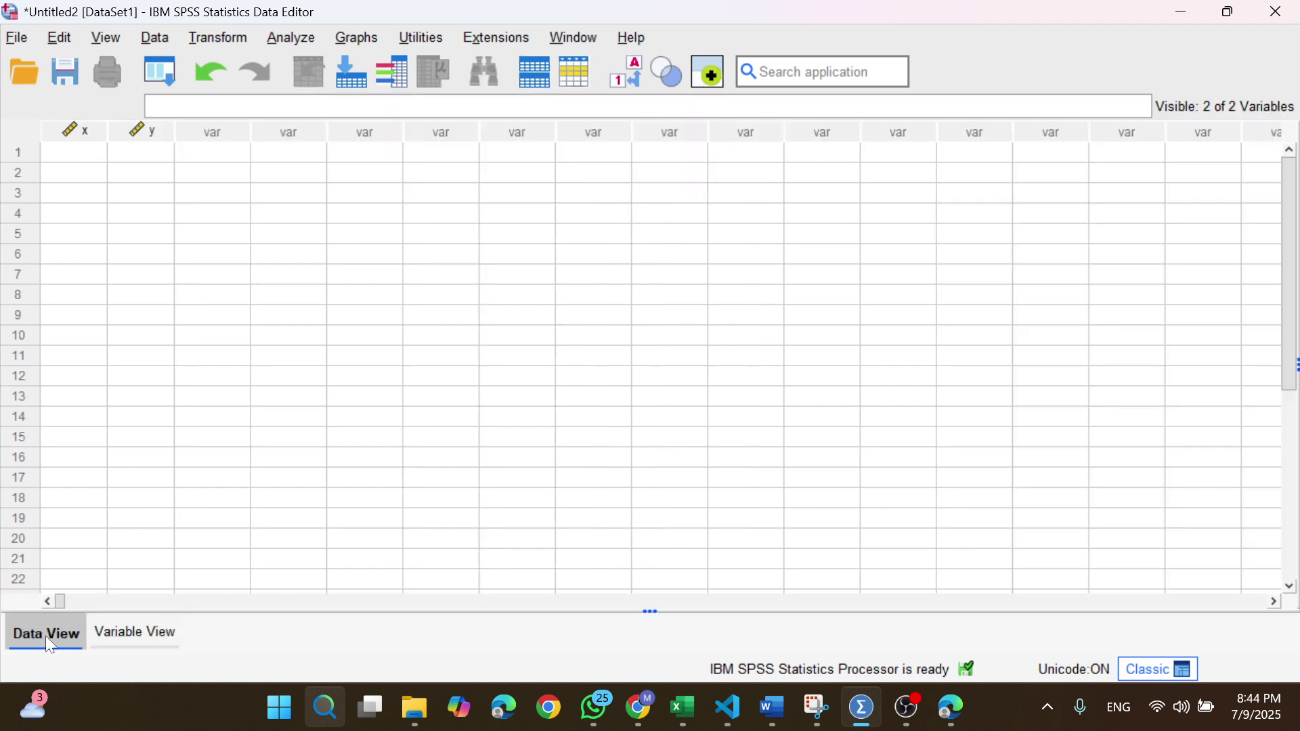
click(80, 152)
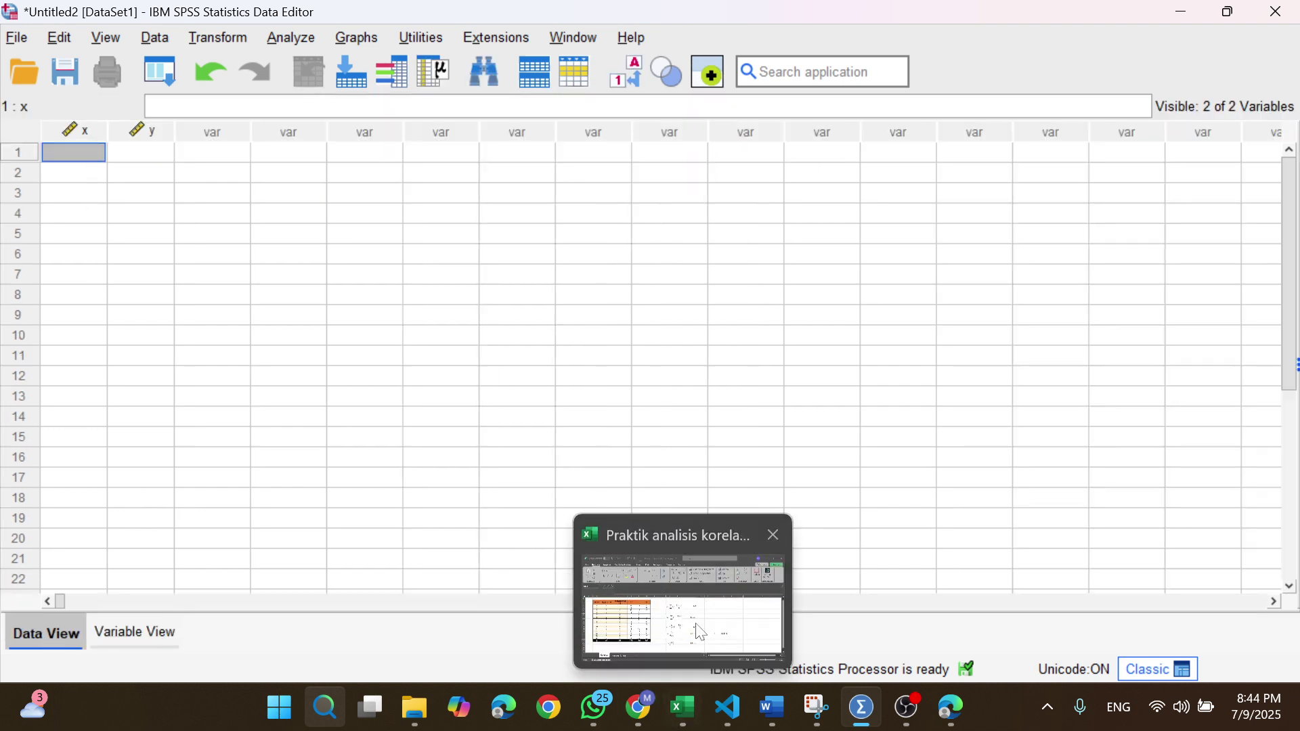
click(681, 723)
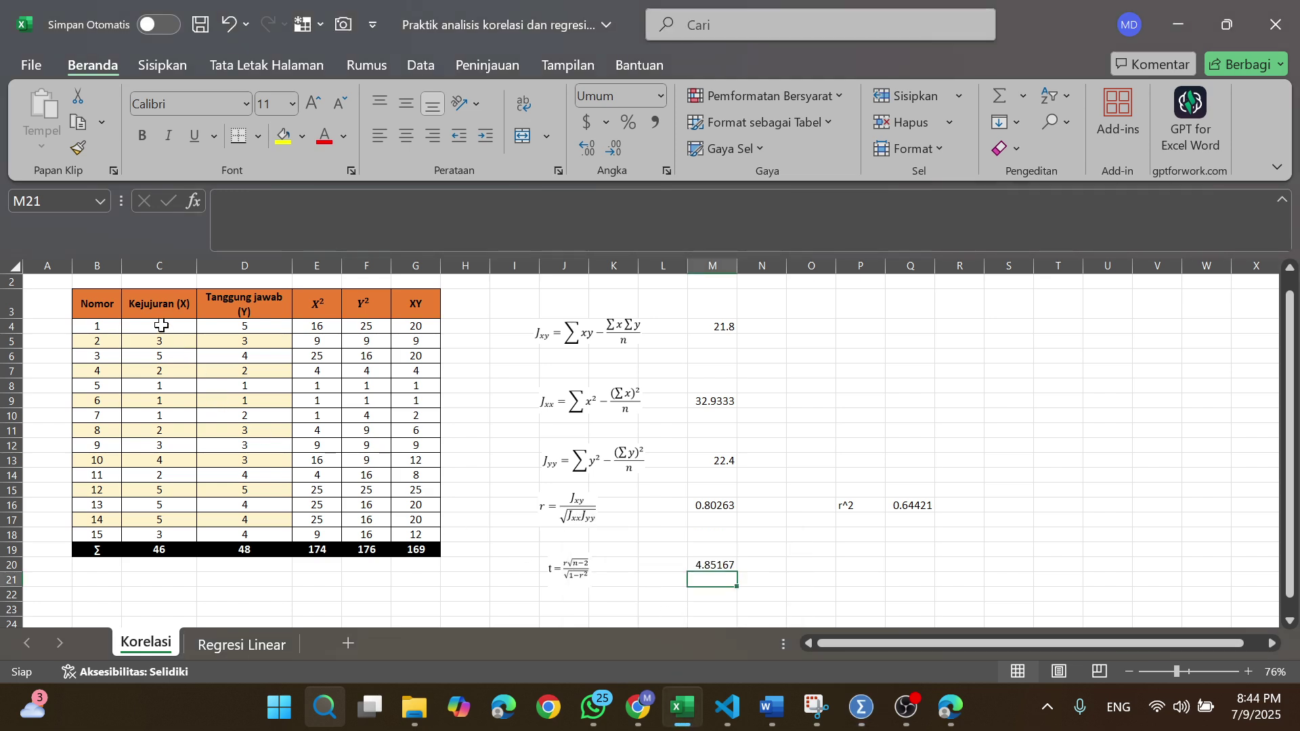
drag(163, 328, 277, 535)
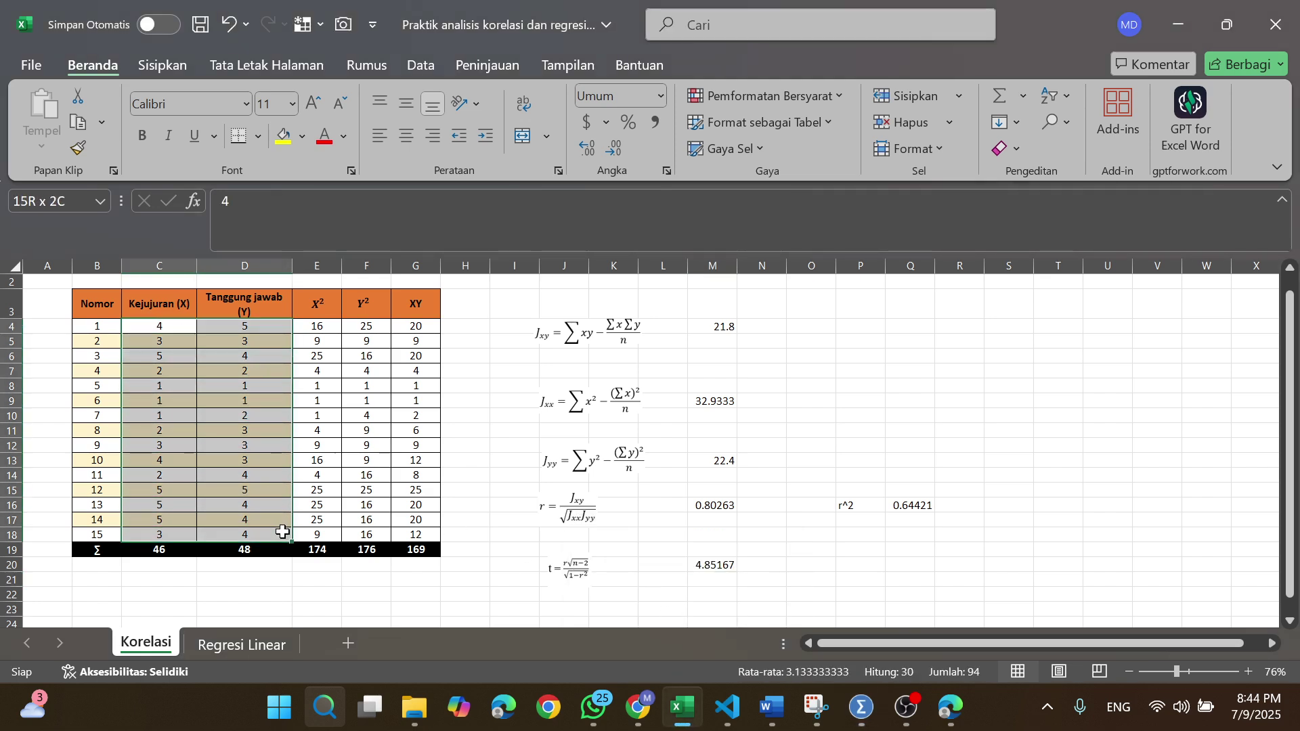
key(ctrl+c)
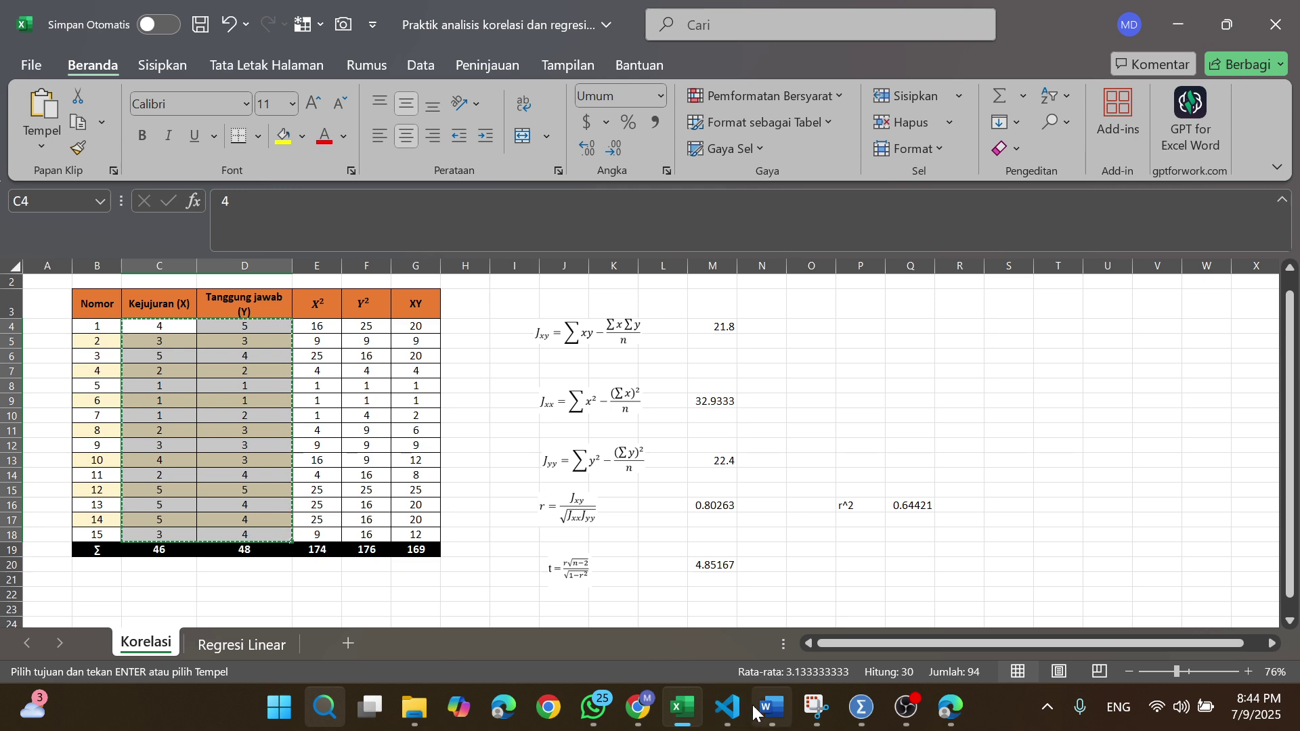
mouse_move(843, 711)
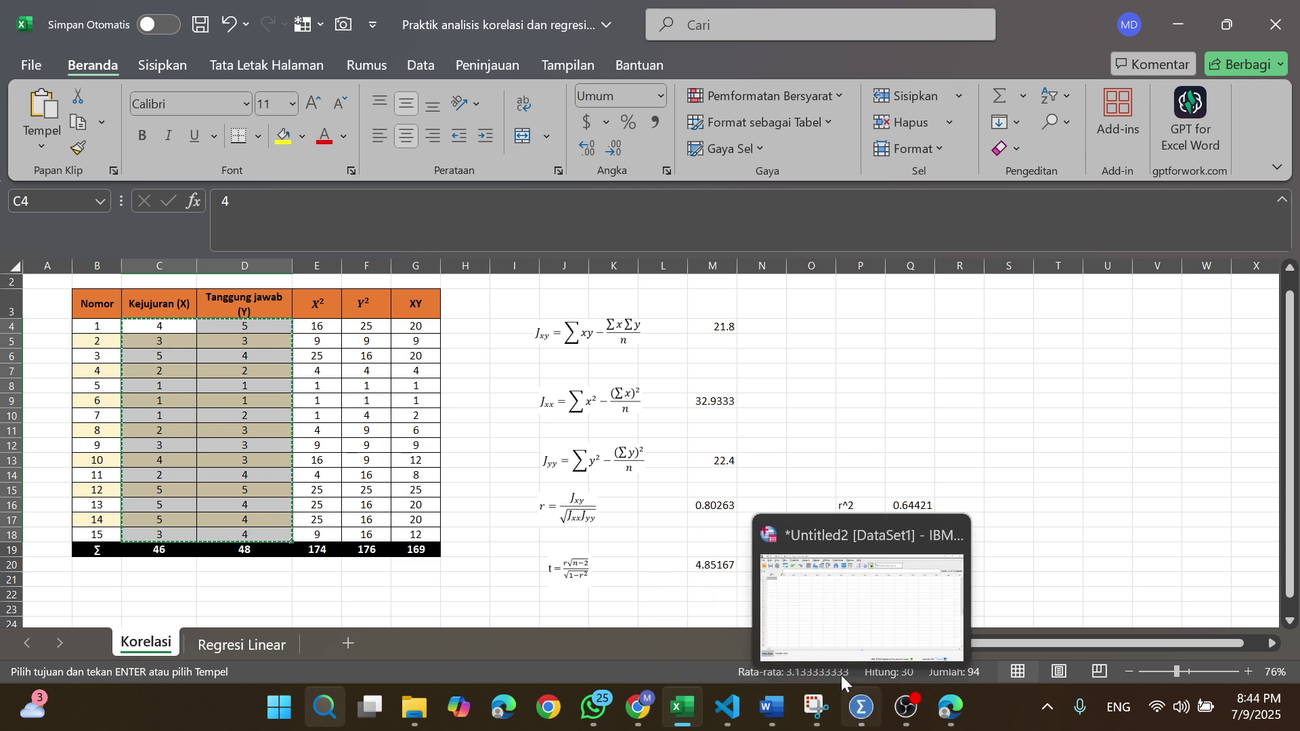
click(846, 670)
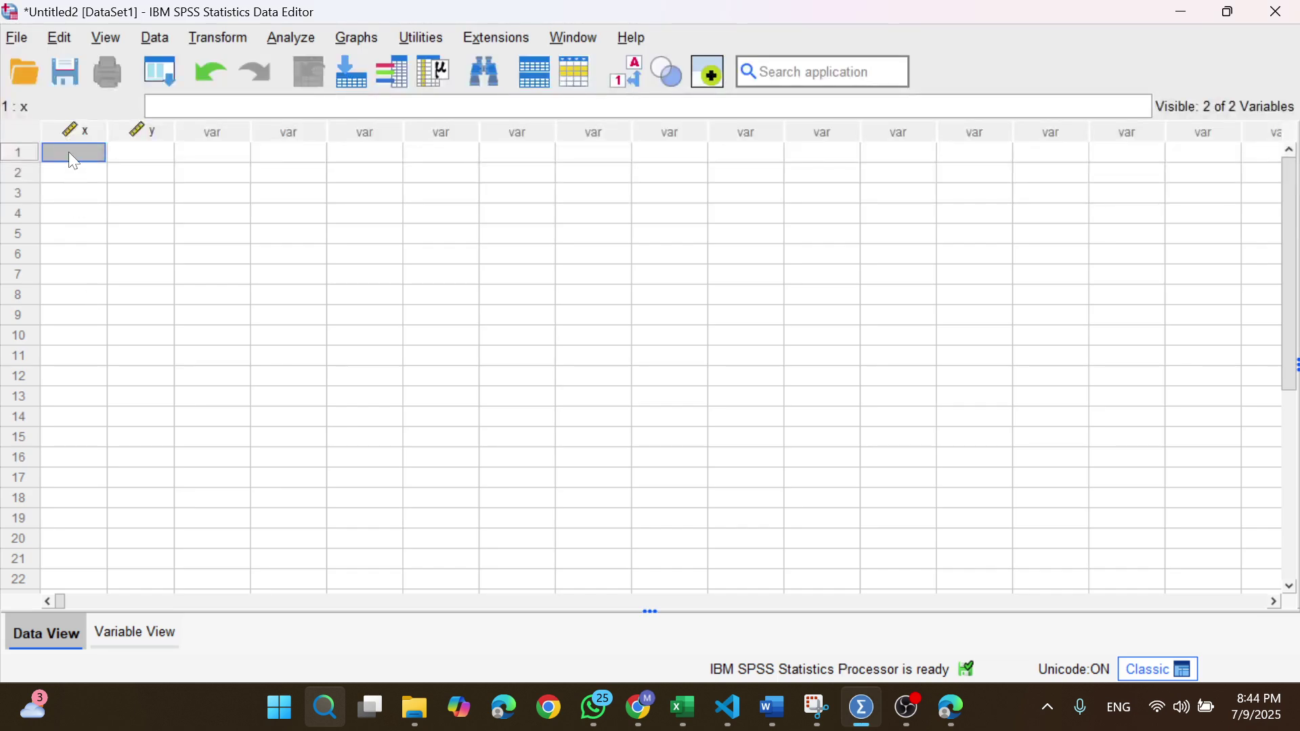
key(ctrl+v)
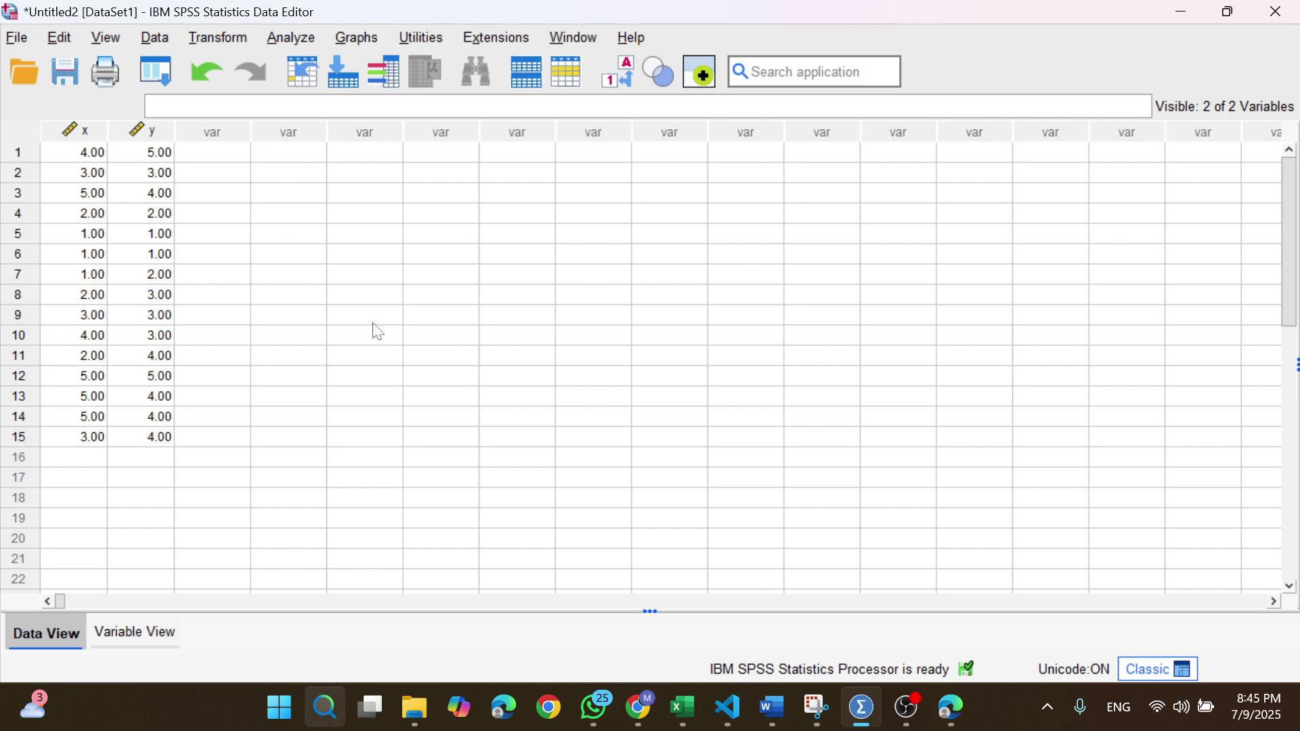
Run a bivariate Pearson correlation with a two-tailed significance test on Kejujuran and Tanggung jawab
click(296, 38)
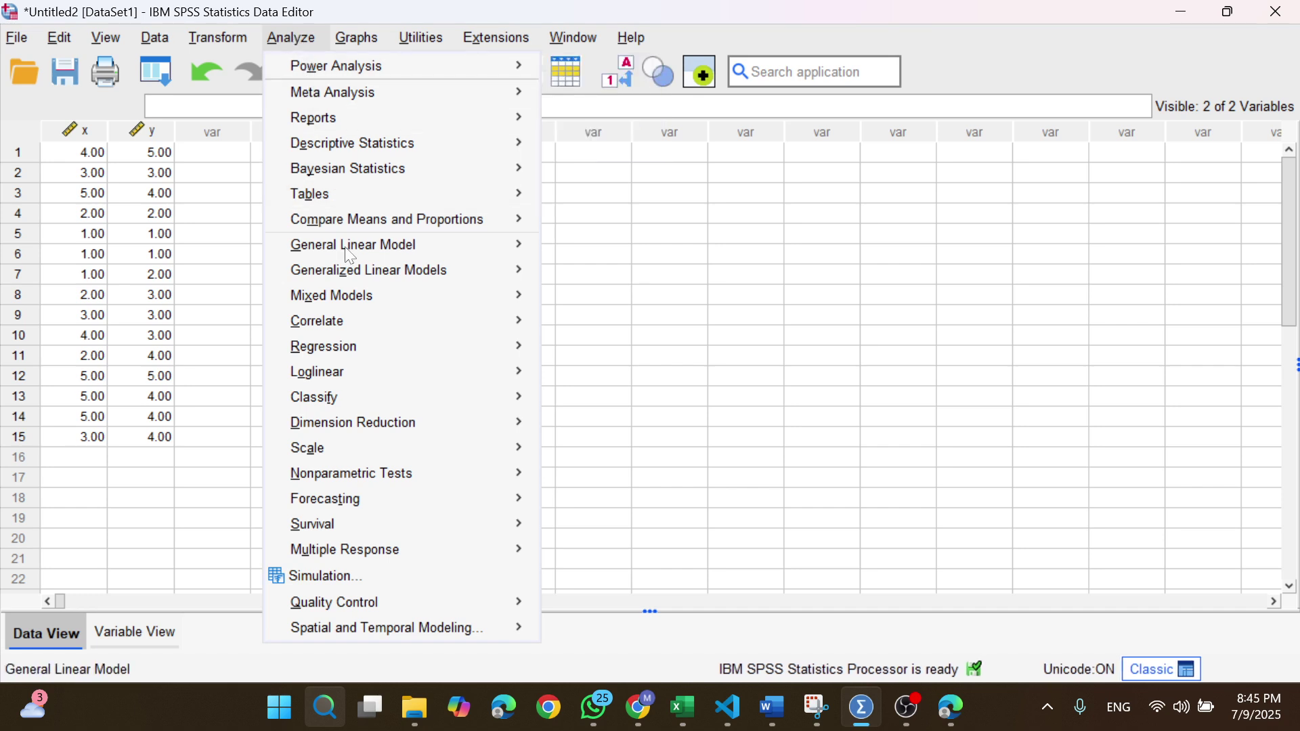
mouse_move(371, 332)
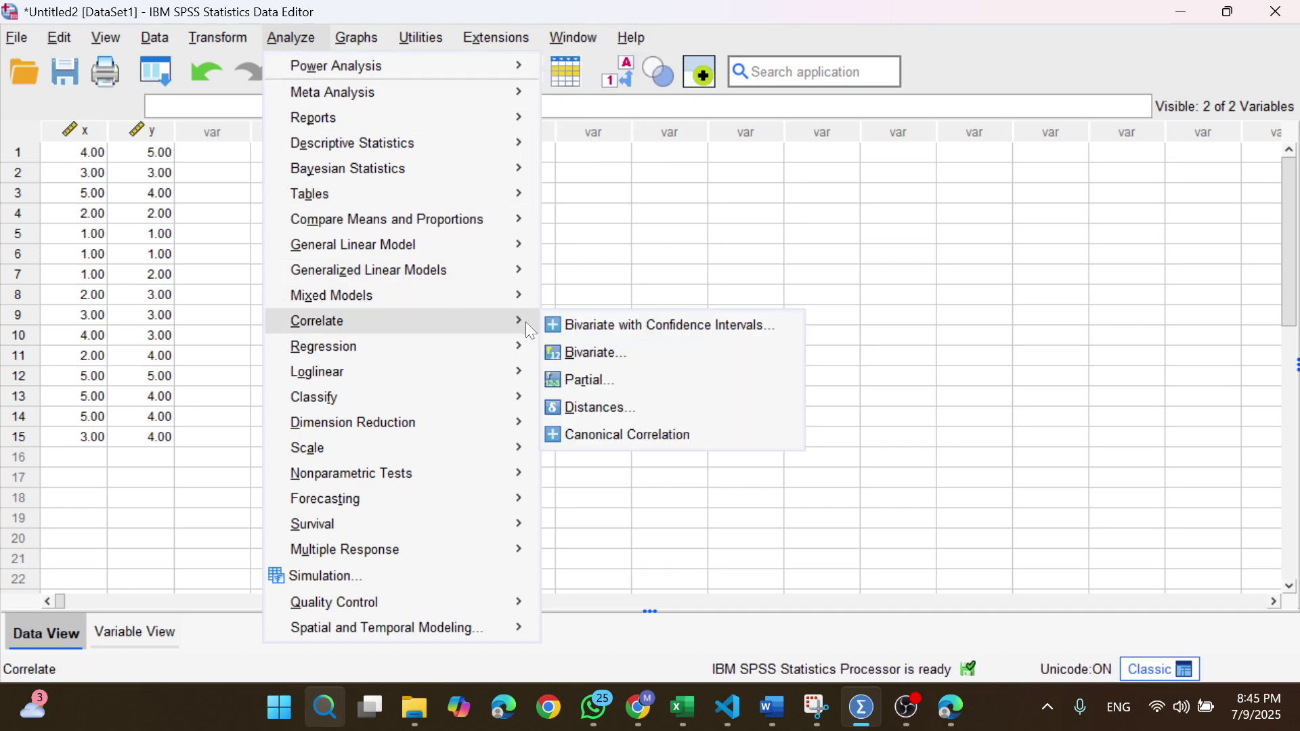
click(583, 355)
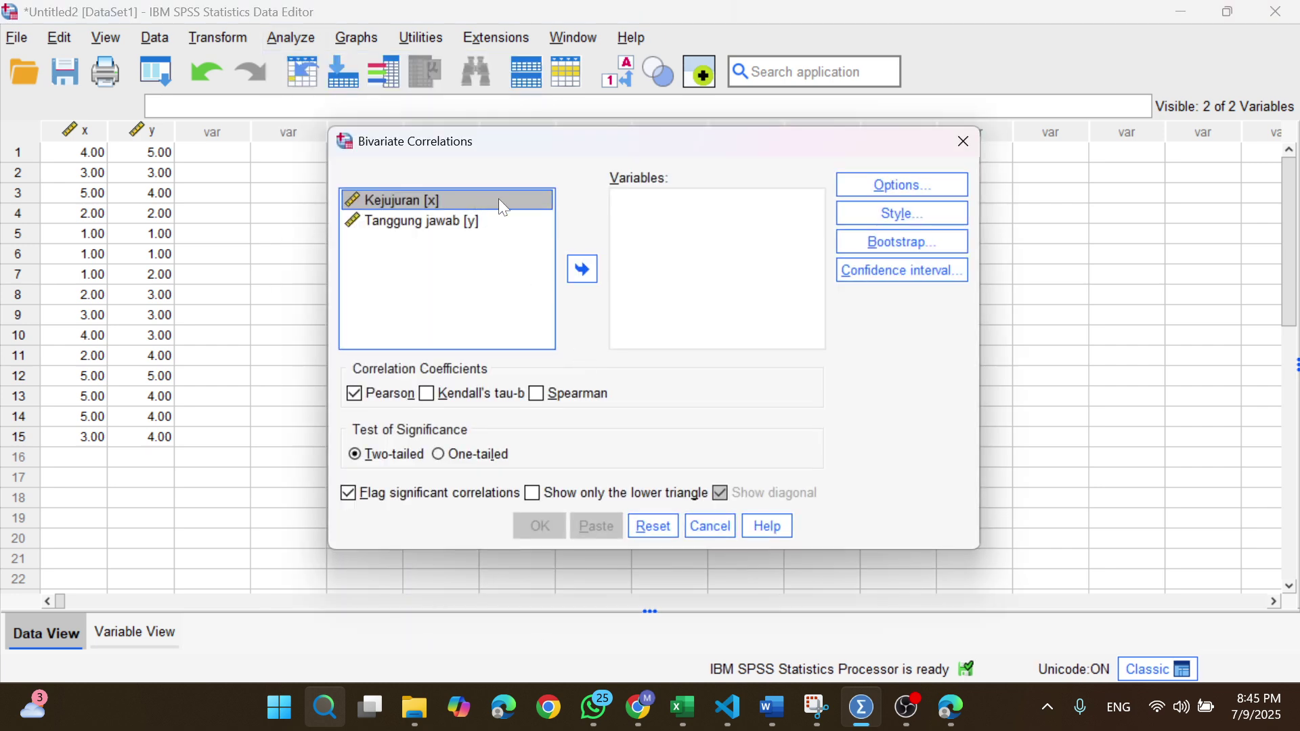
click(581, 276)
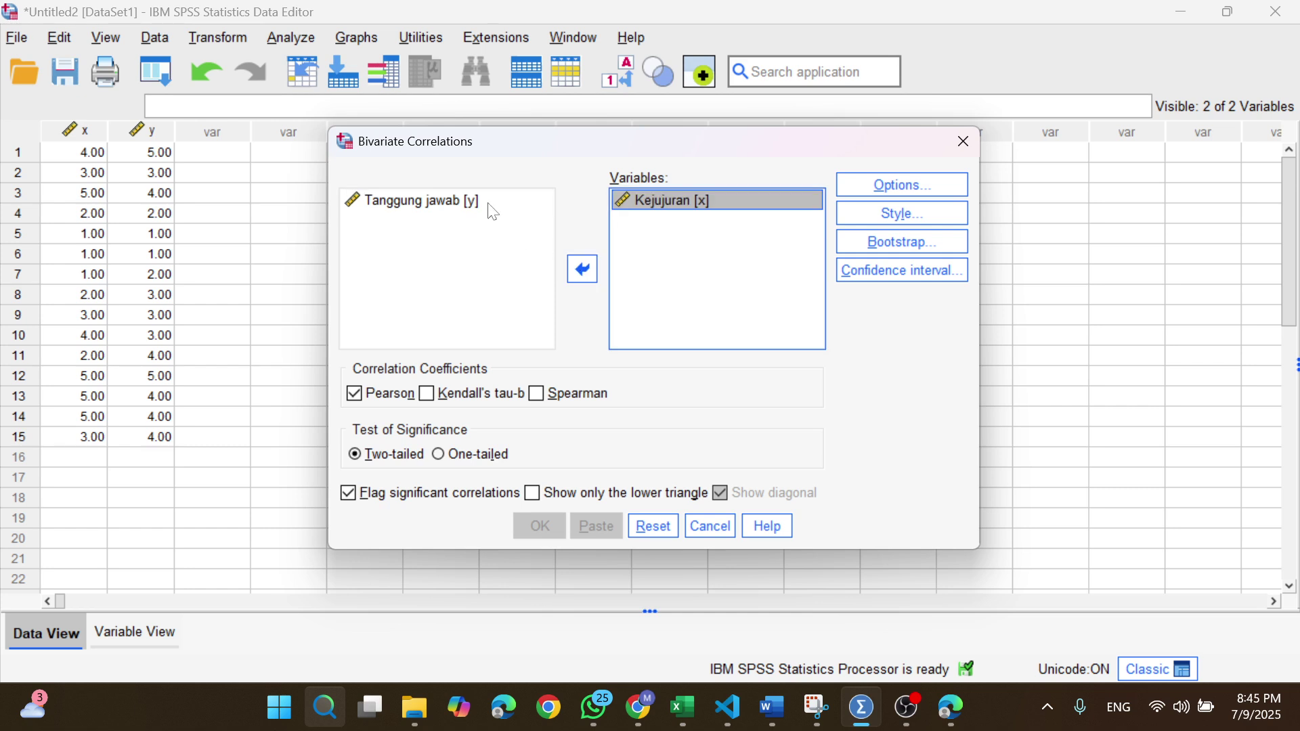
click(488, 202)
click(575, 272)
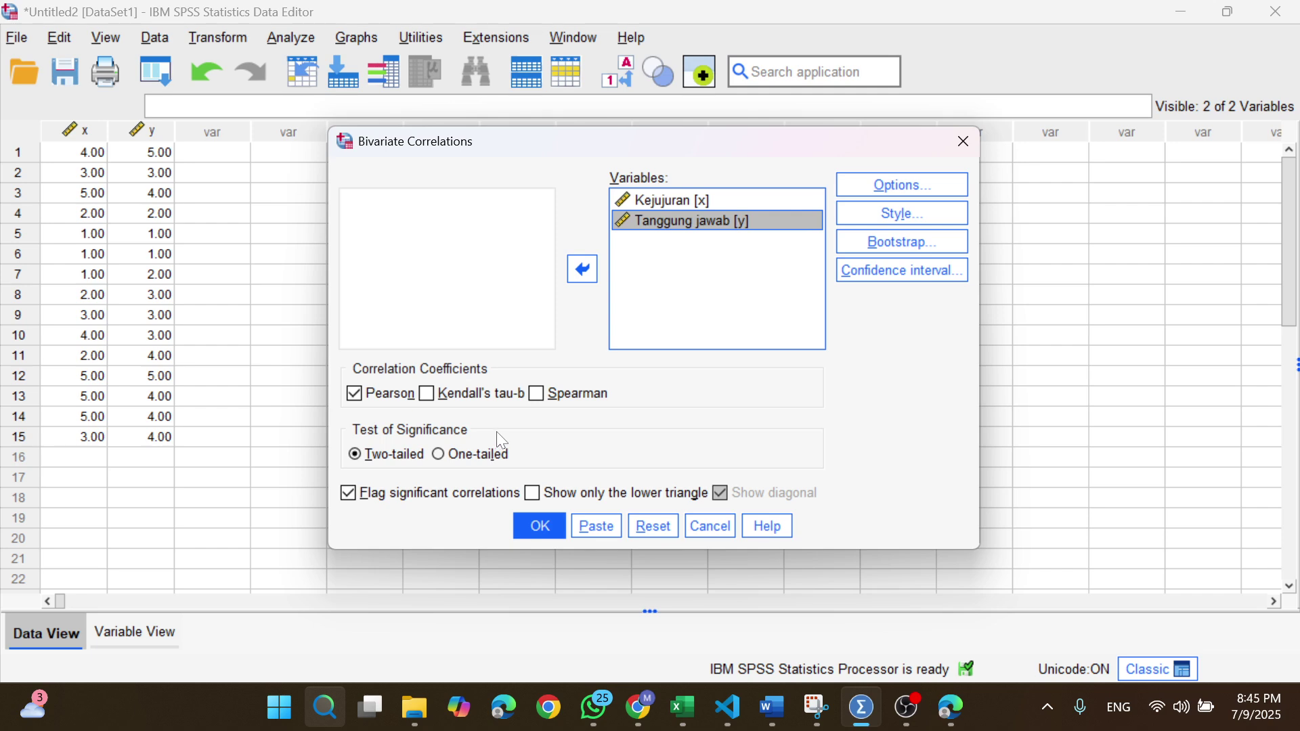
click(554, 524)
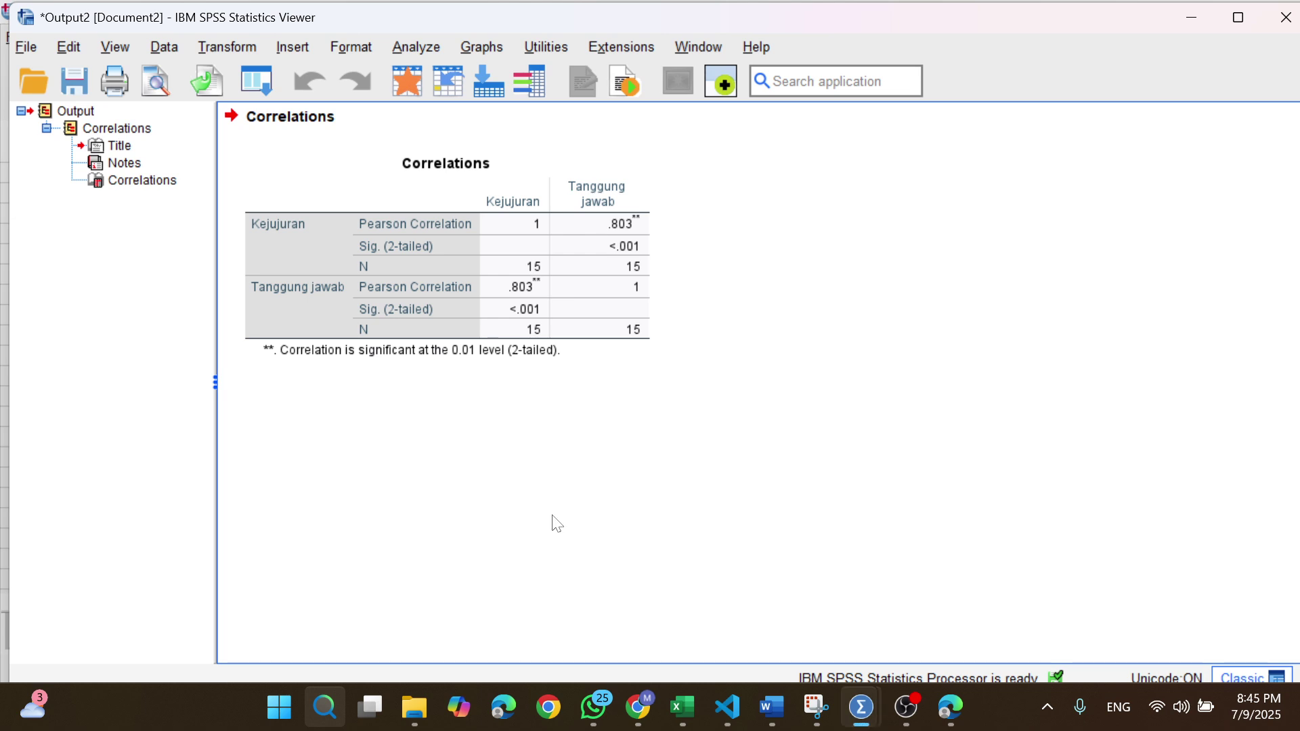
Examine the Correlations output table for Kejujuran and Tanggung jawab, and switch to the Word report to compare it
click(449, 299)
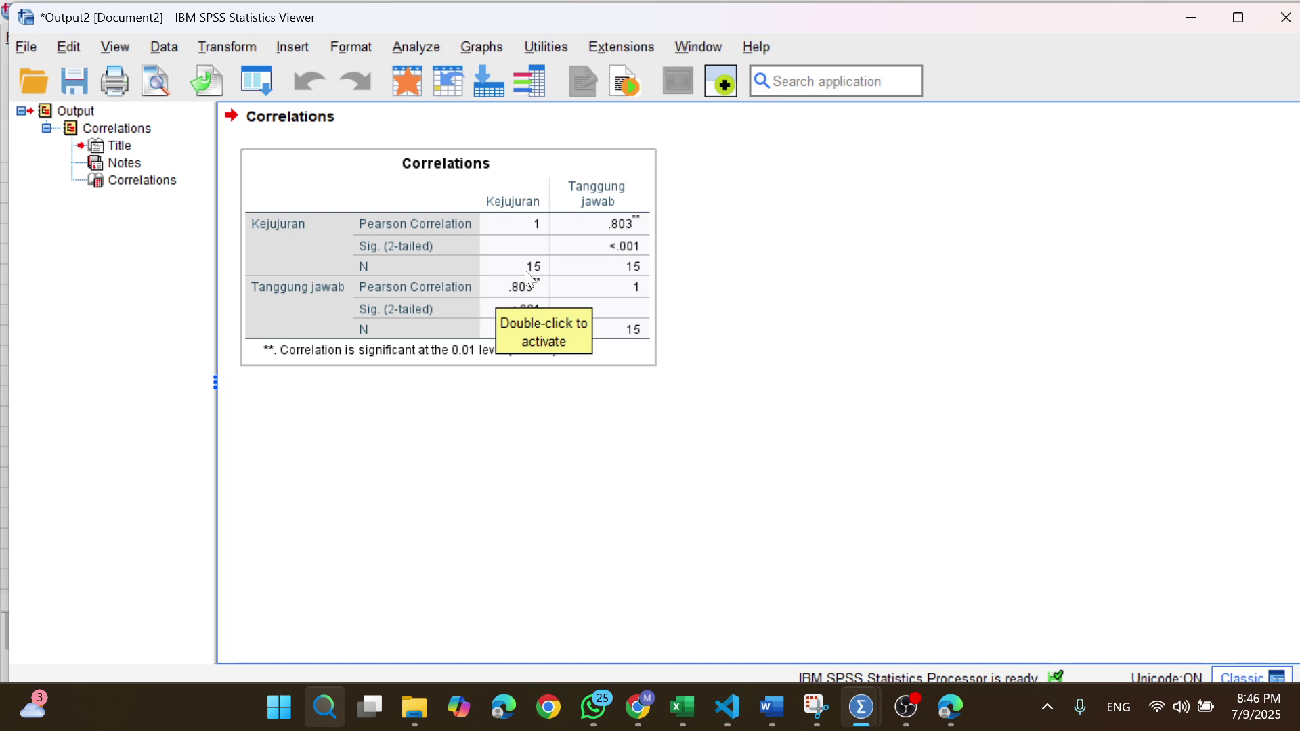
click(492, 420)
click(427, 349)
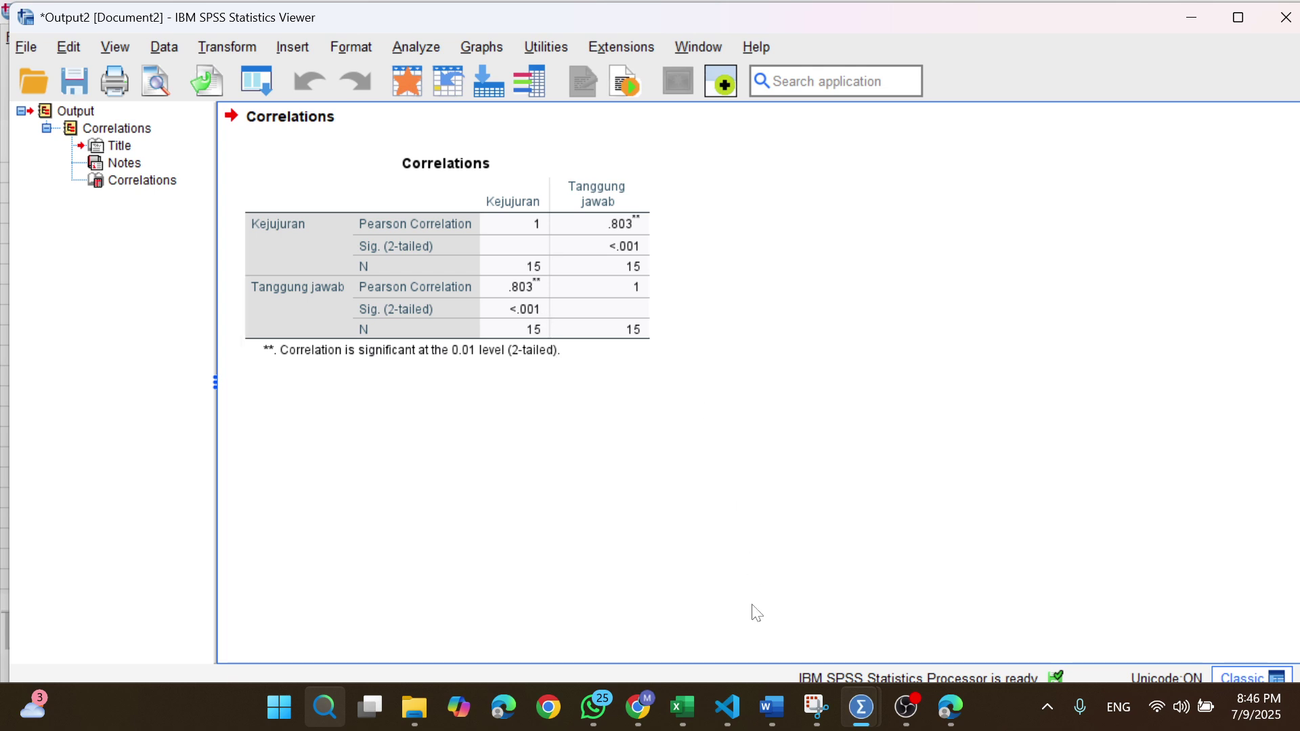
mouse_move(772, 707)
click(772, 602)
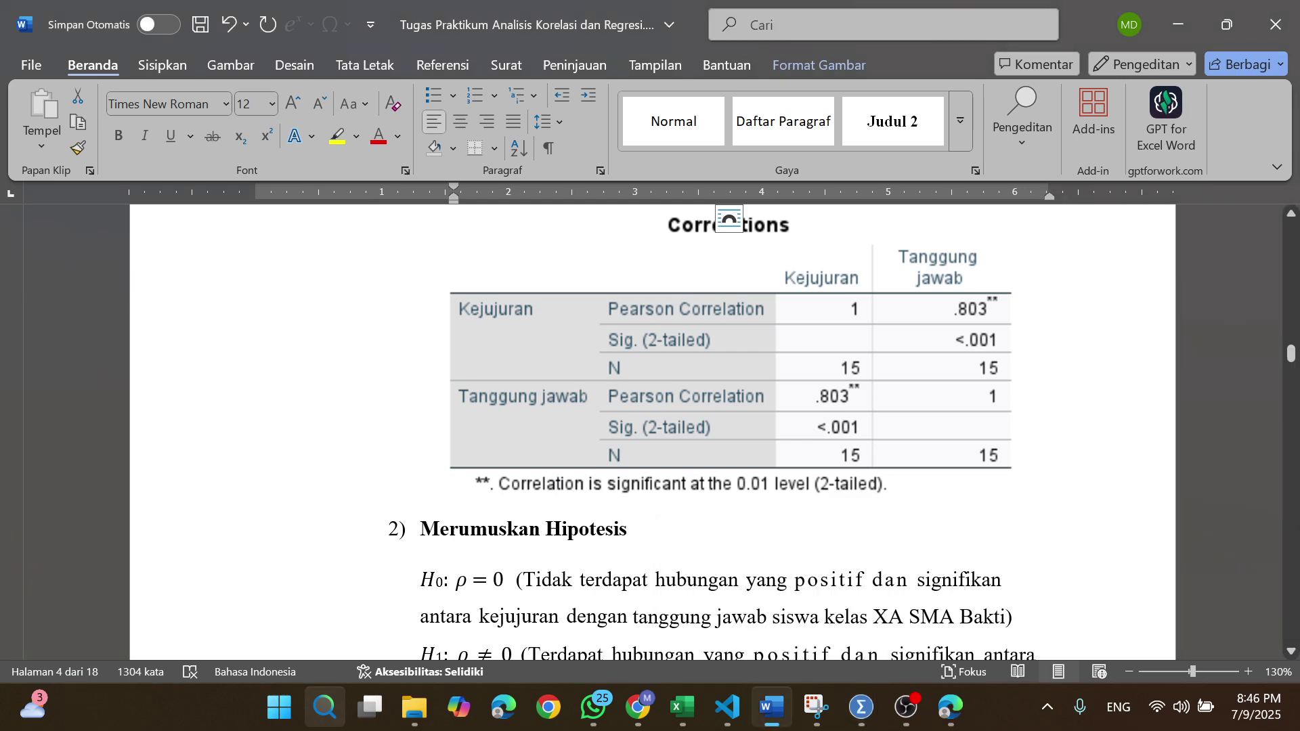
Insert "siswa kelas" before "XA SMA Bakti" in the H1 statement under Merumuskan Hipotesis
drag(1291, 353, 1291, 358)
scroll(653, 433, down, 1)
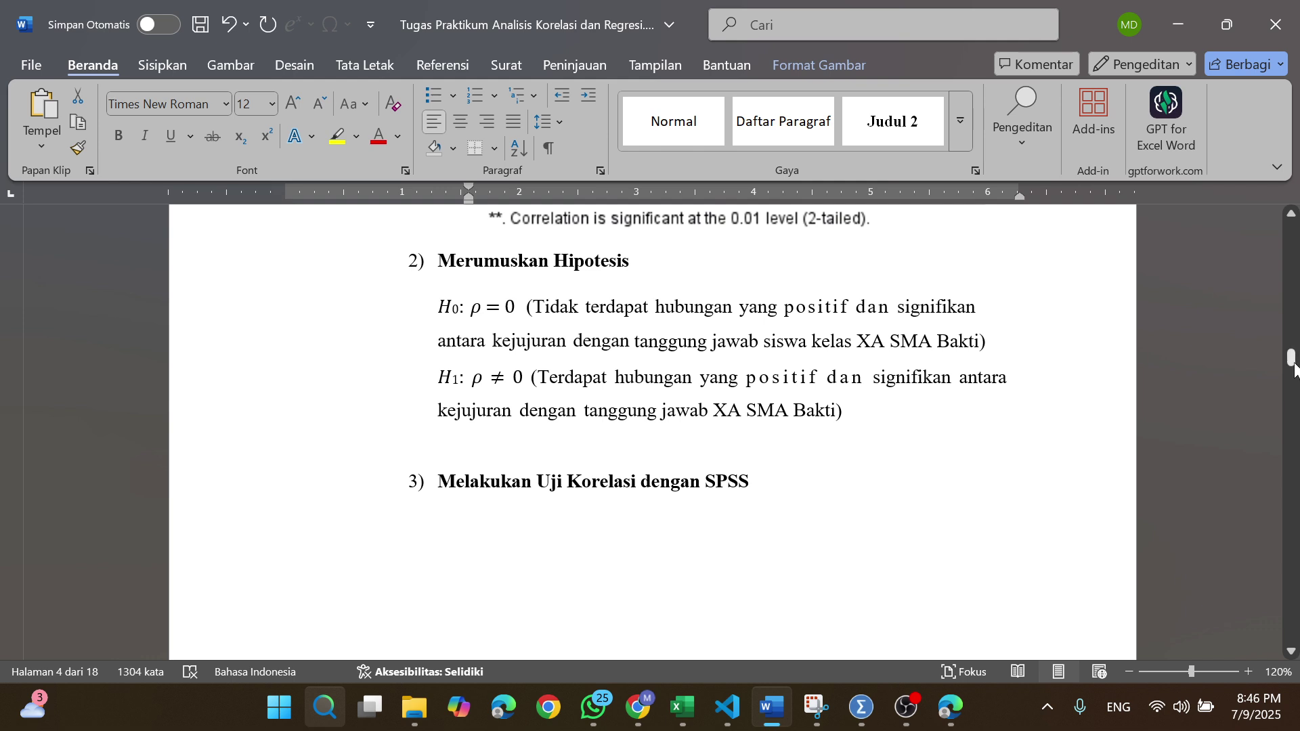
drag(1291, 369, 1293, 368)
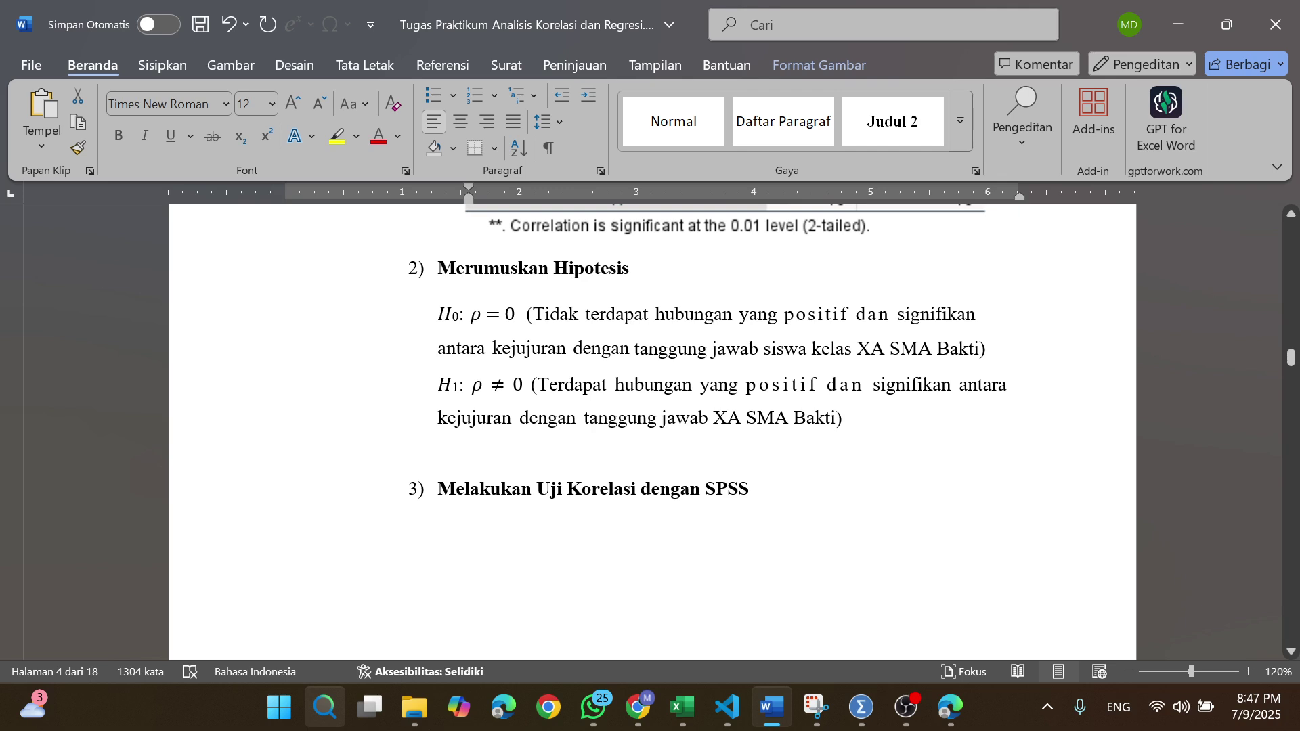
click(708, 417)
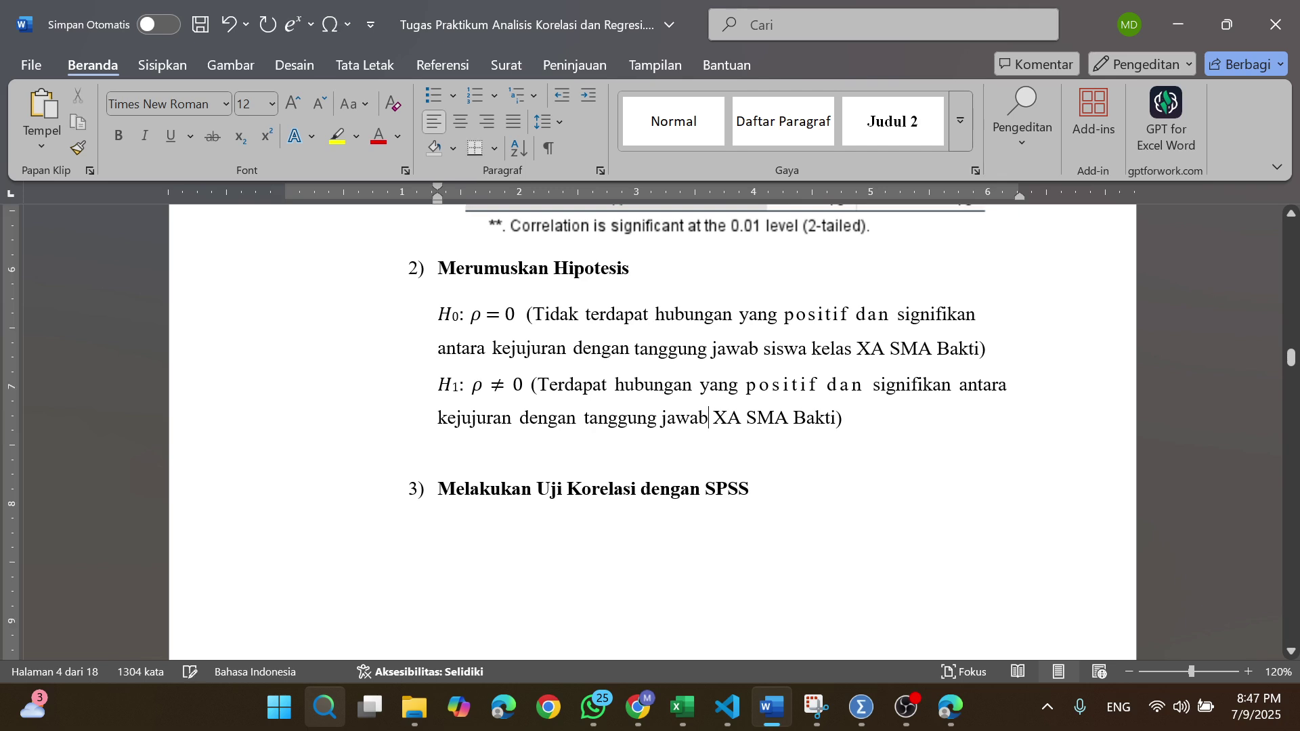
text(si)
key(BackSpace)
key(BackSpace)
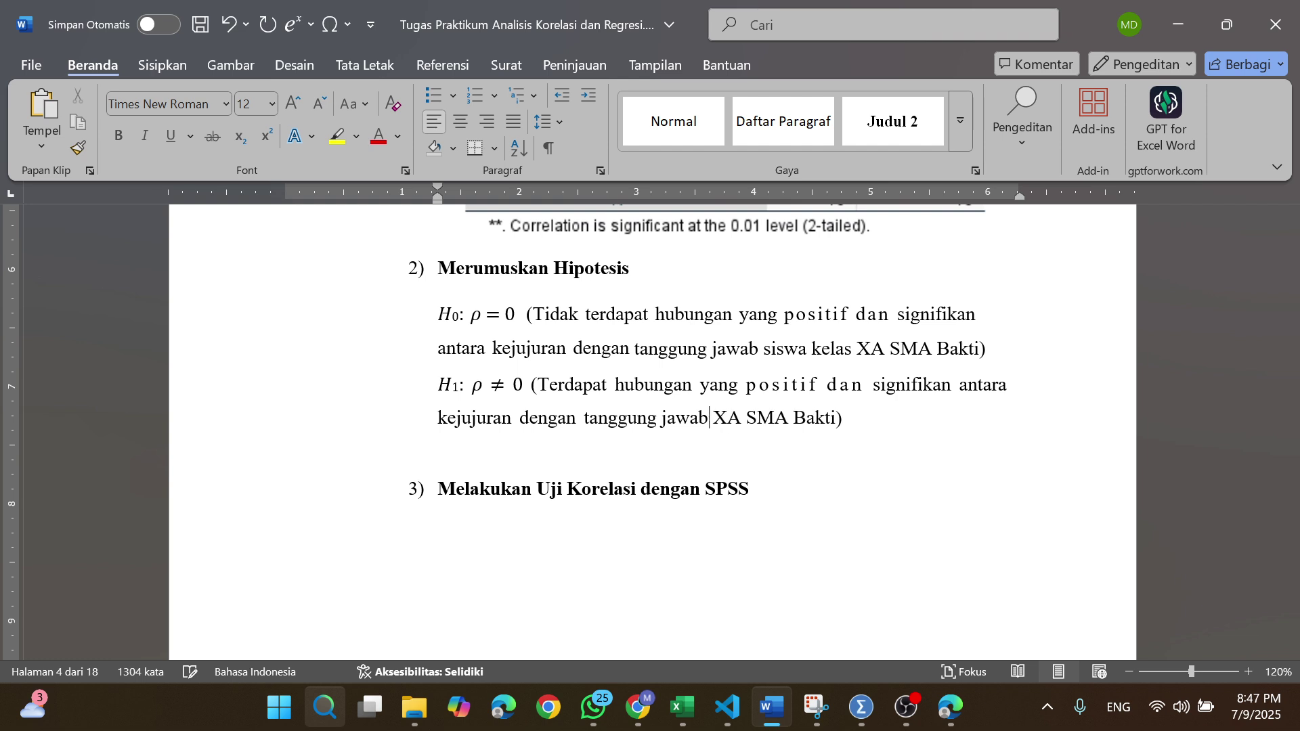
text(siswa kelas)
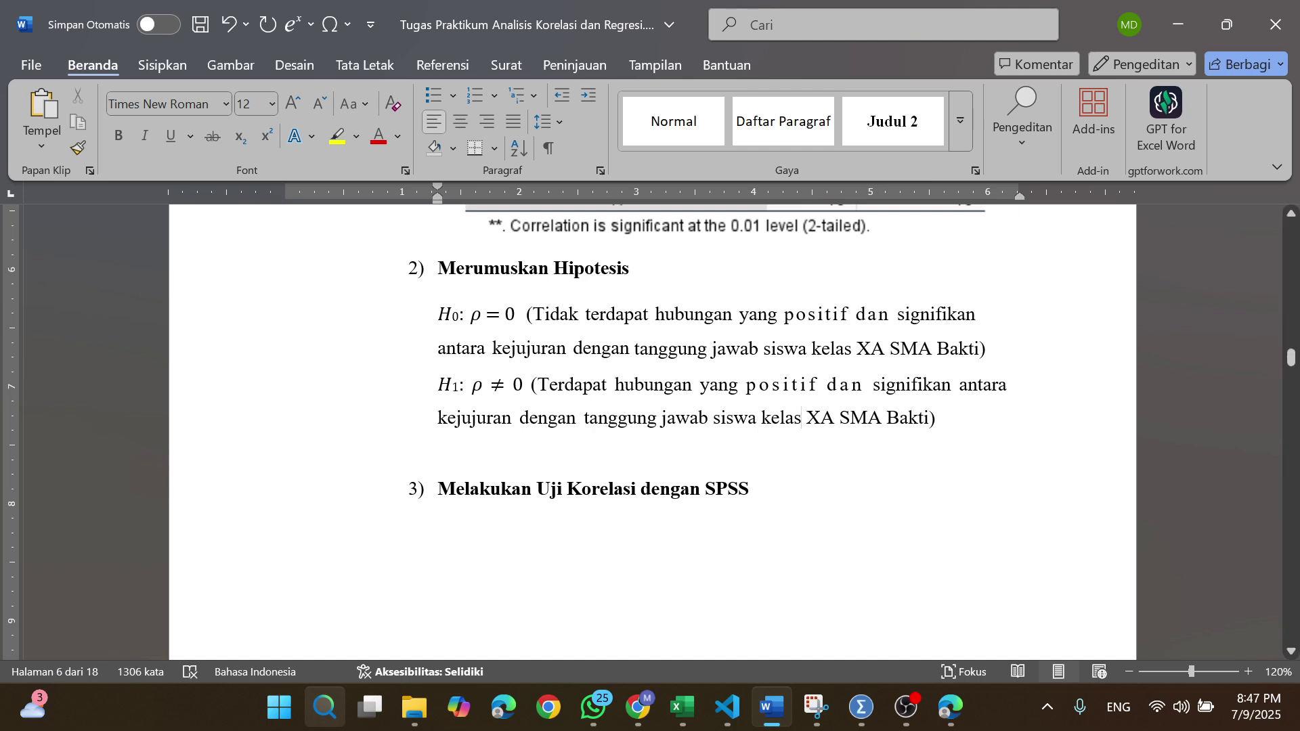
Review the Interpretasi Hasil and Kesimpulan sections of the report against the hypotheses under Merumuskan Hipotesis
drag(1291, 358, 1295, 380)
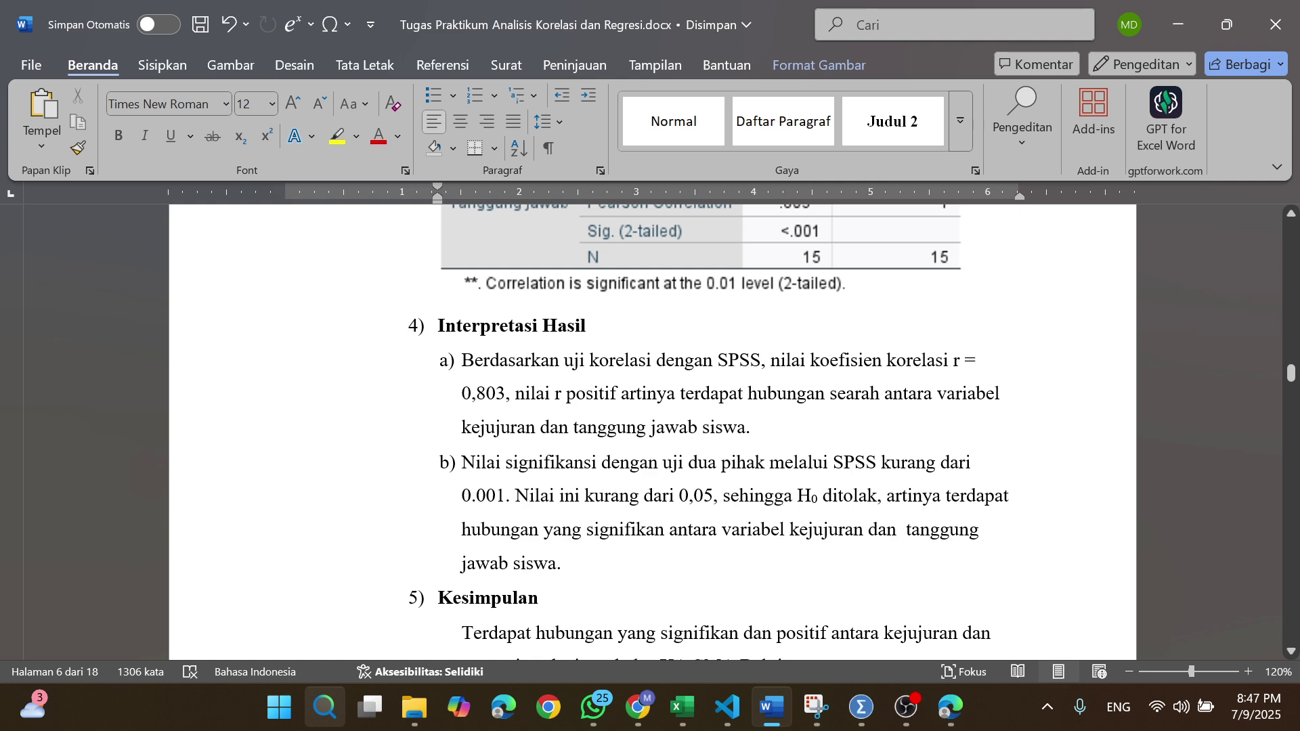
drag(1292, 373, 1292, 356)
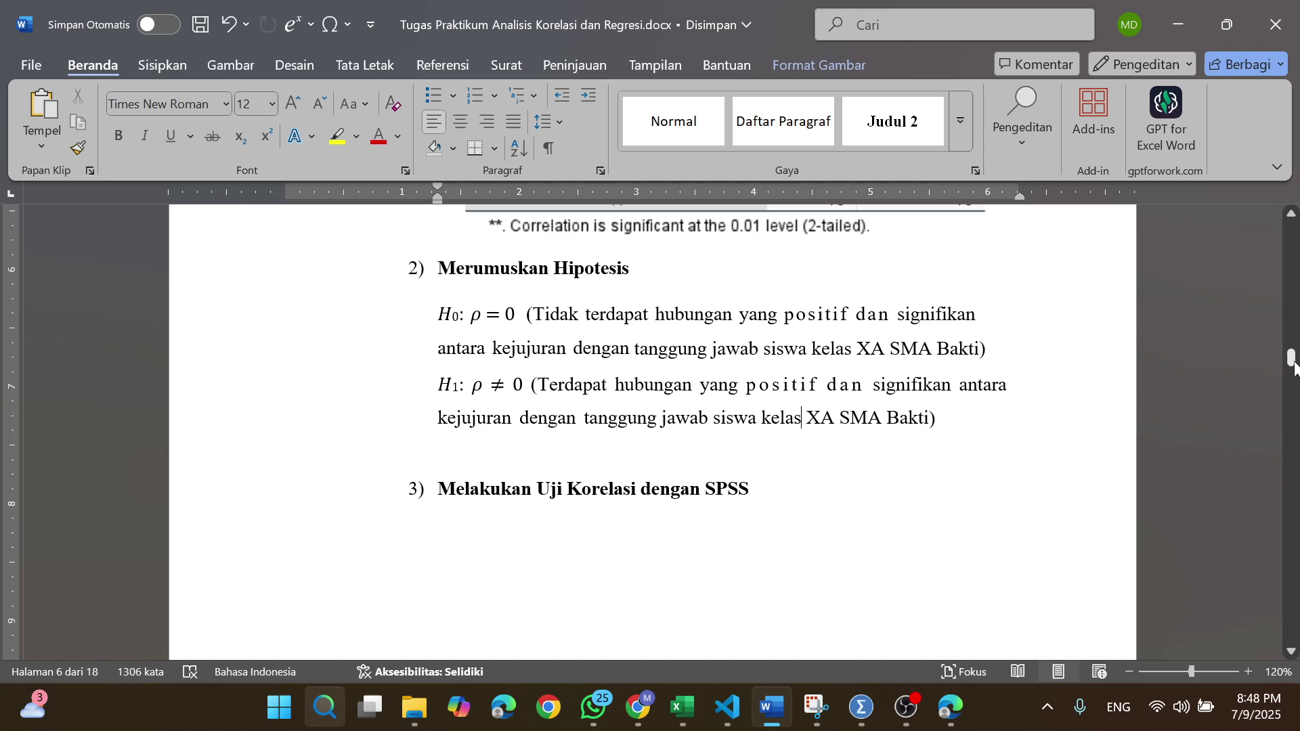
drag(1294, 366, 1294, 379)
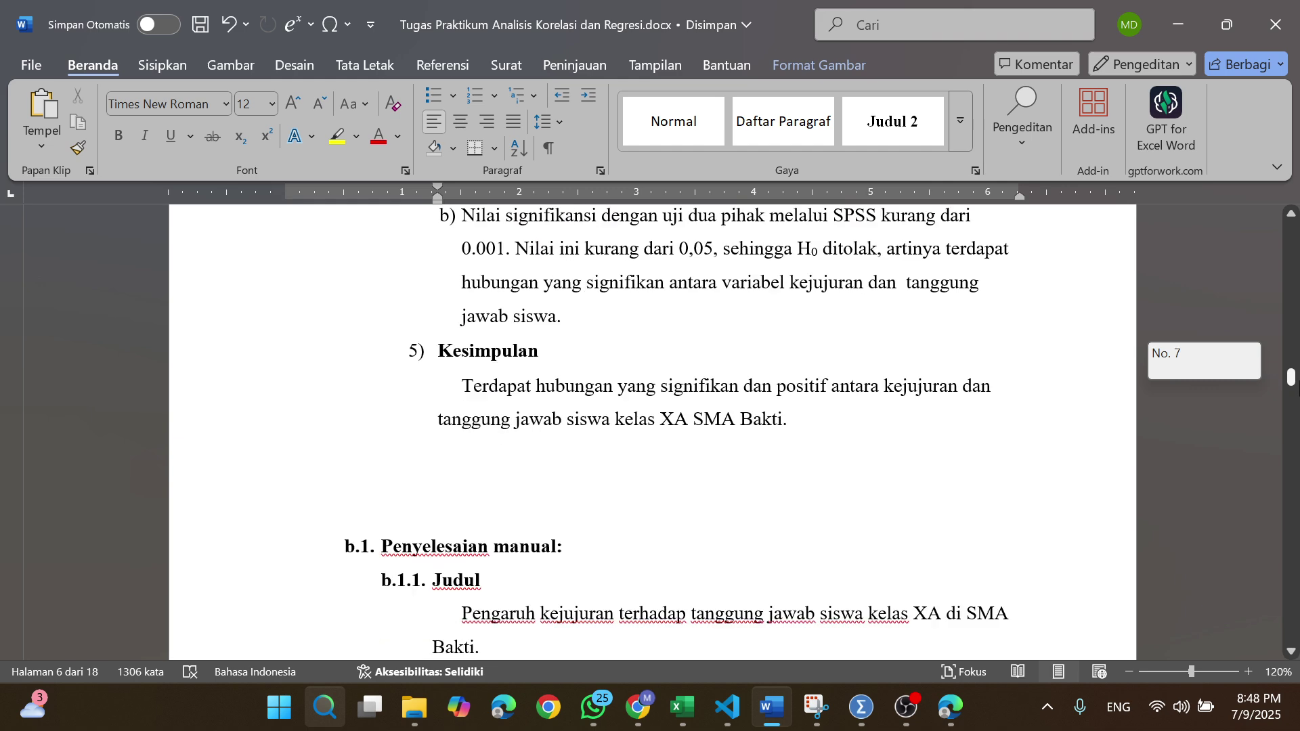
drag(1294, 380, 1294, 381)
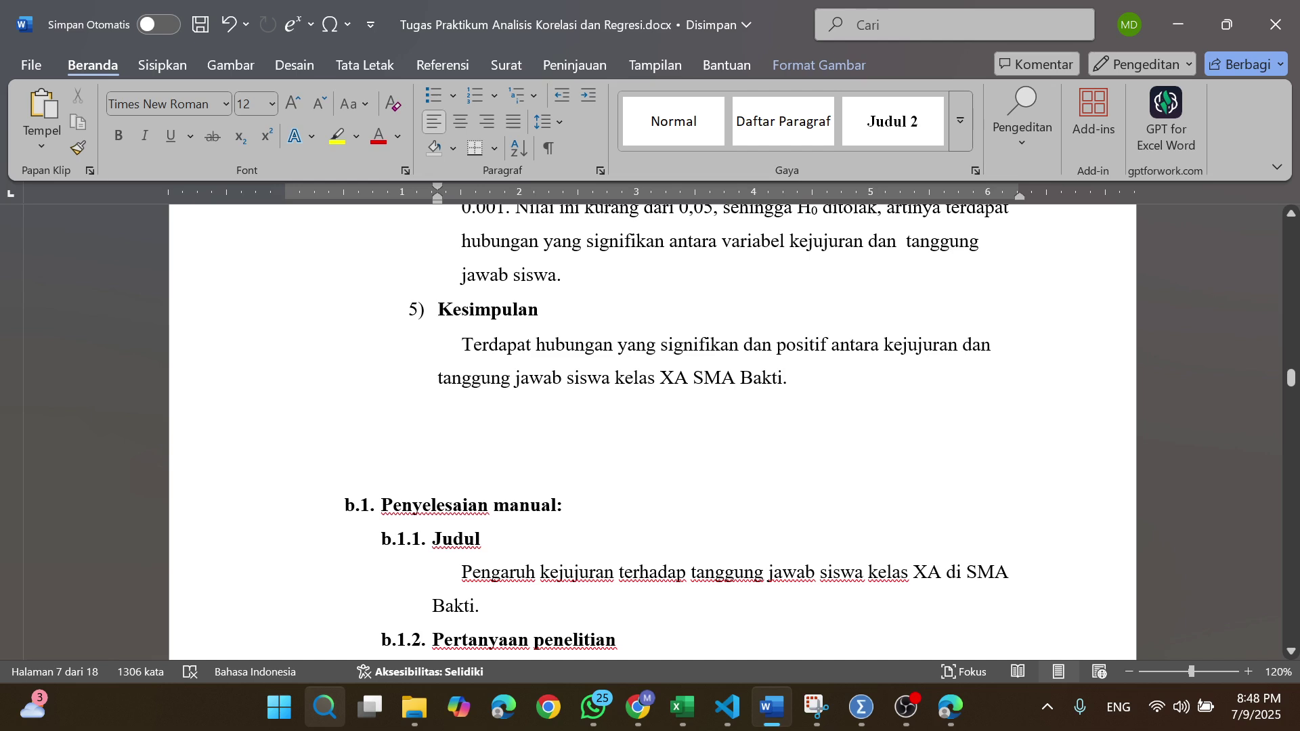
click(913, 643)
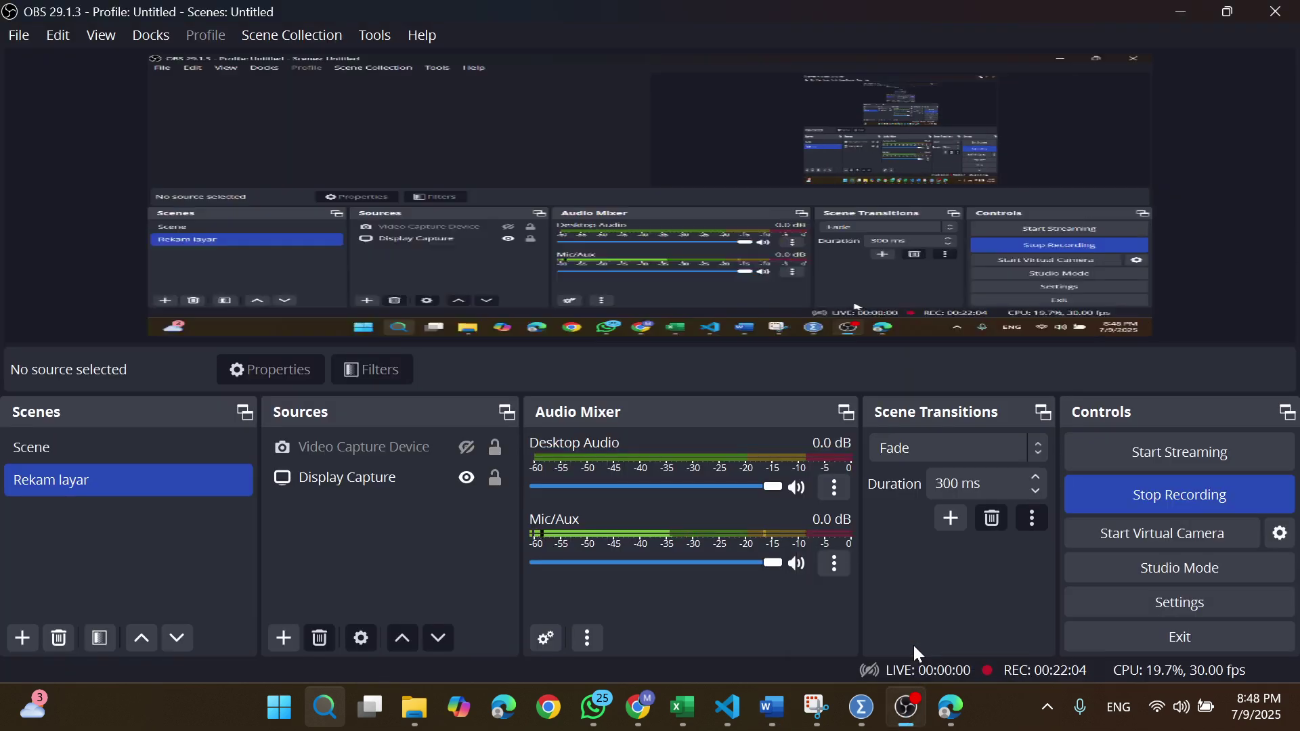